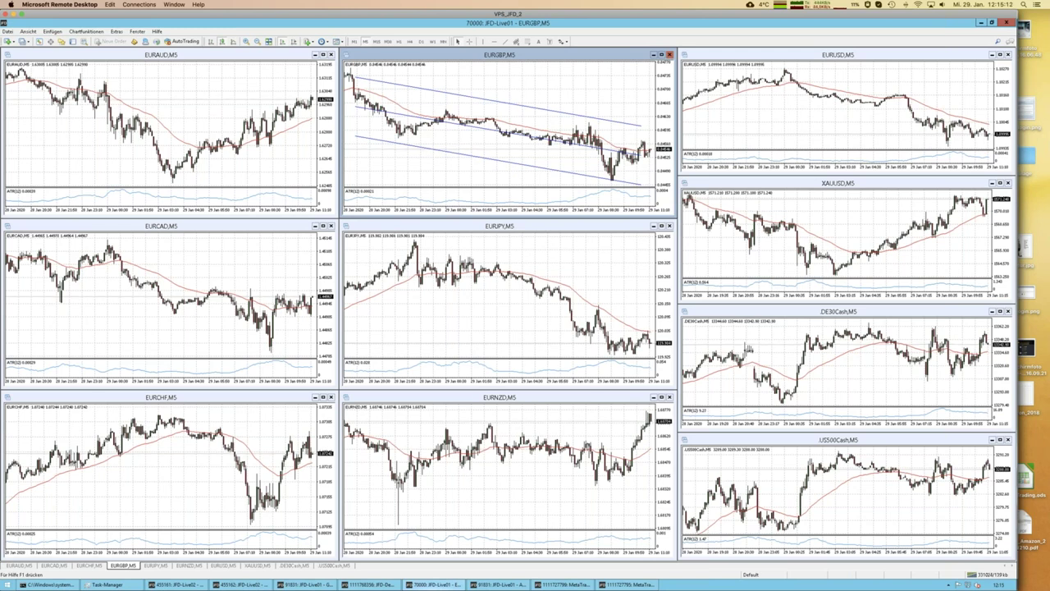
Switch to Firefox and view the EUR regression coefficient 480 plot since 2019.
{"action": "key", "text": "ctrl+Left"}
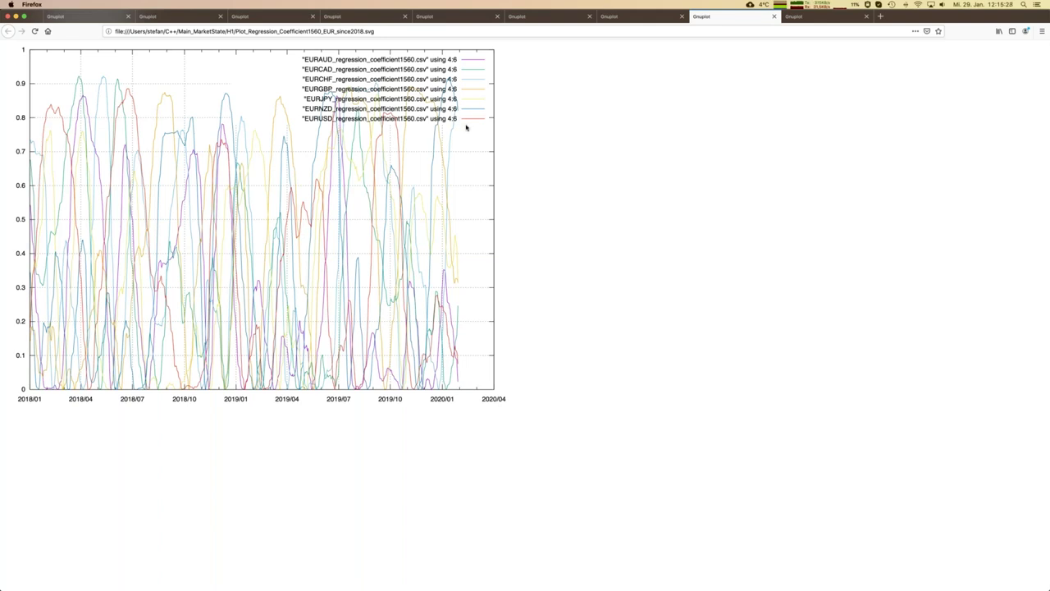
{"action": "left_click", "coordinate": [825, 21]}
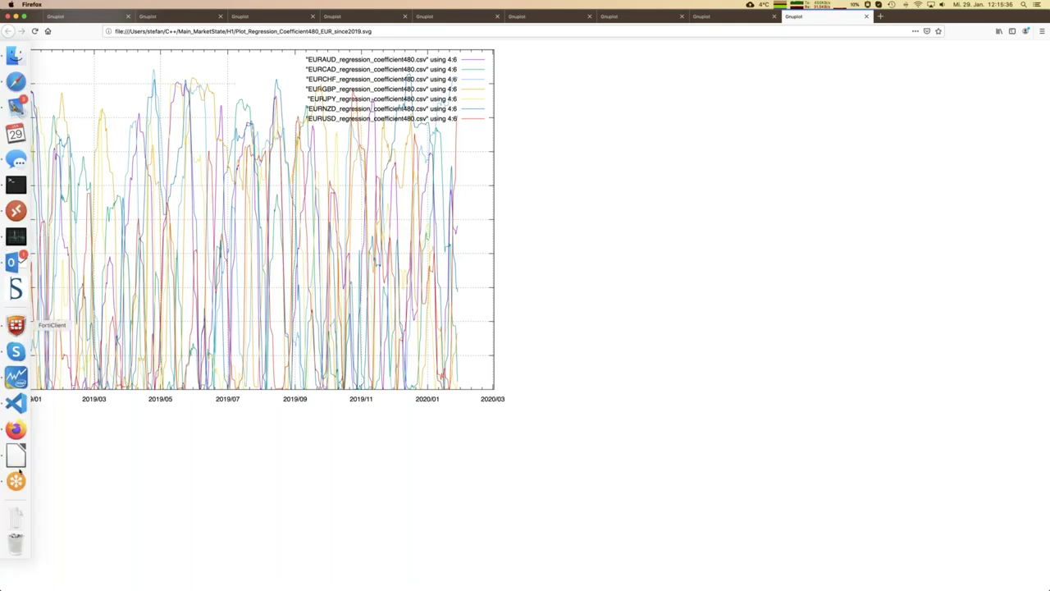
Switch to LibreOffice and bring up the Summary_all_6240.ods and Summary_all_Findings.ods spreadsheets side by side.
{"action": "mouse_move", "coordinate": [2, 382]}
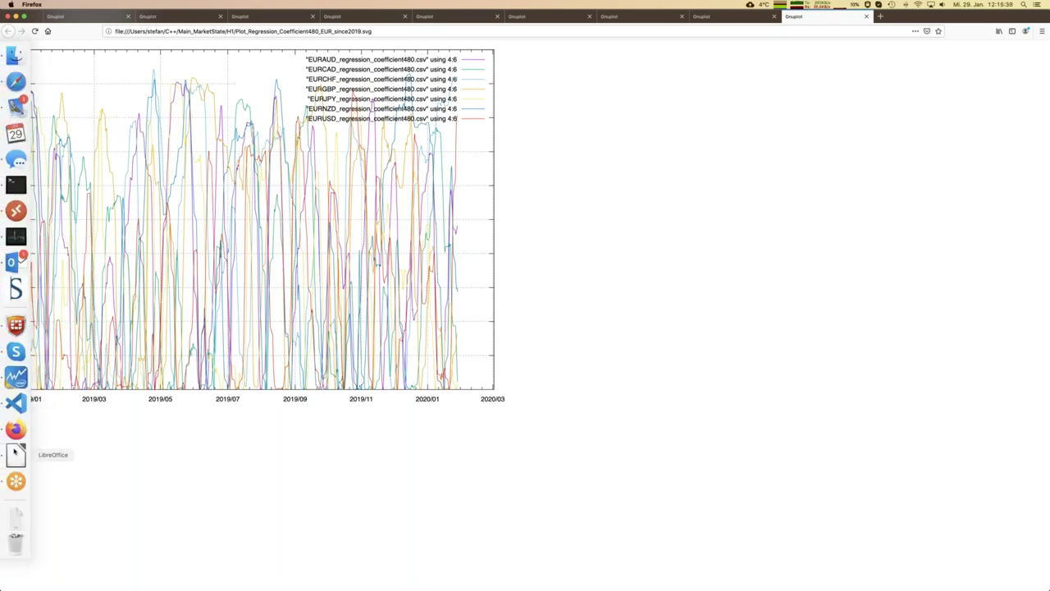
{"action": "left_click", "coordinate": [15, 452]}
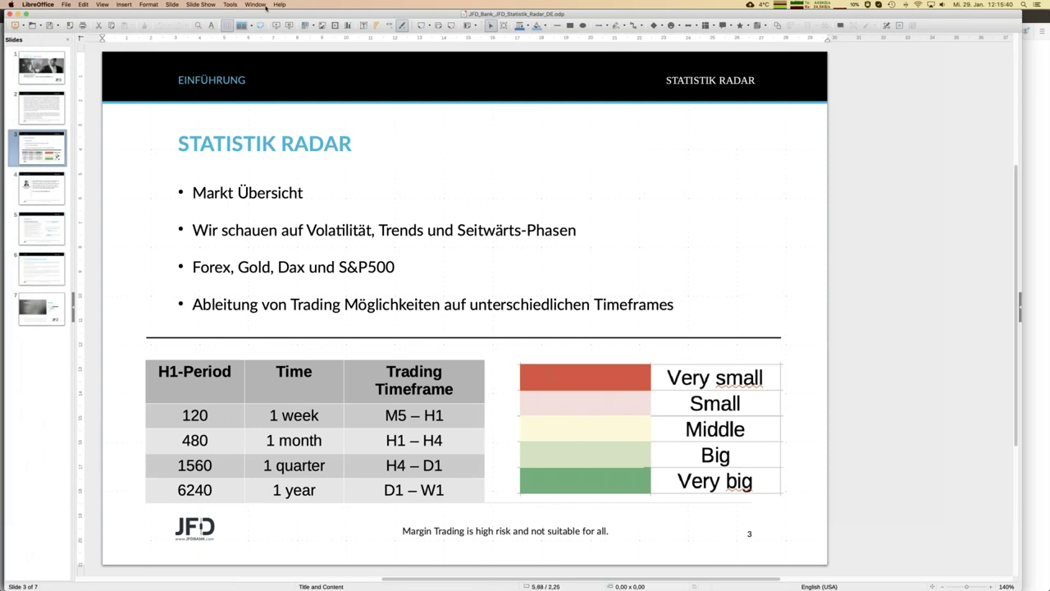
{"action": "left_click", "coordinate": [255, 4]}
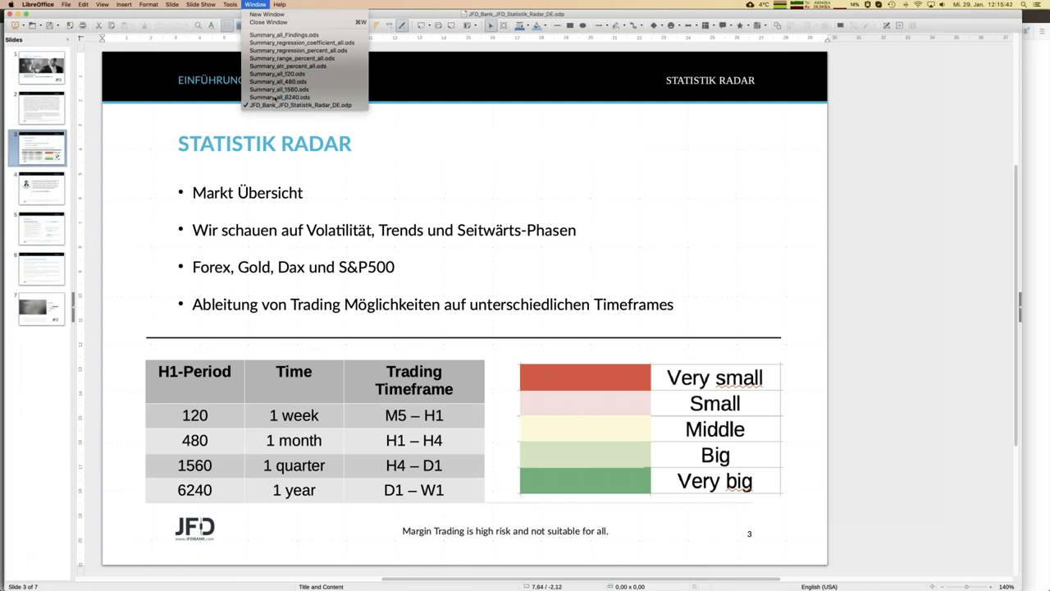
{"action": "left_click", "coordinate": [276, 104]}
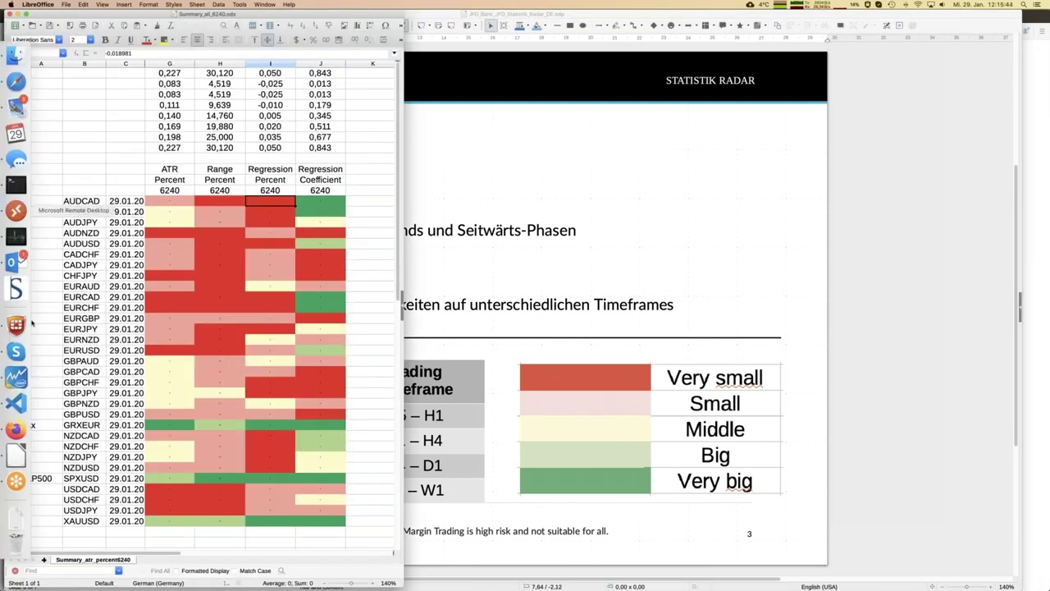
{"action": "mouse_move", "coordinate": [18, 461]}
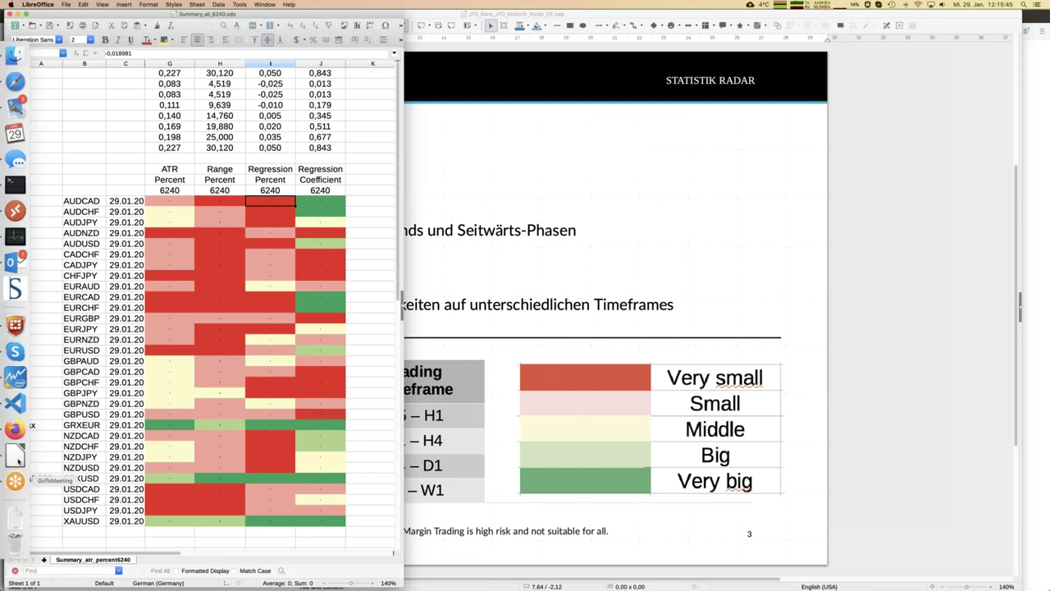
{"action": "left_click", "coordinate": [264, 5]}
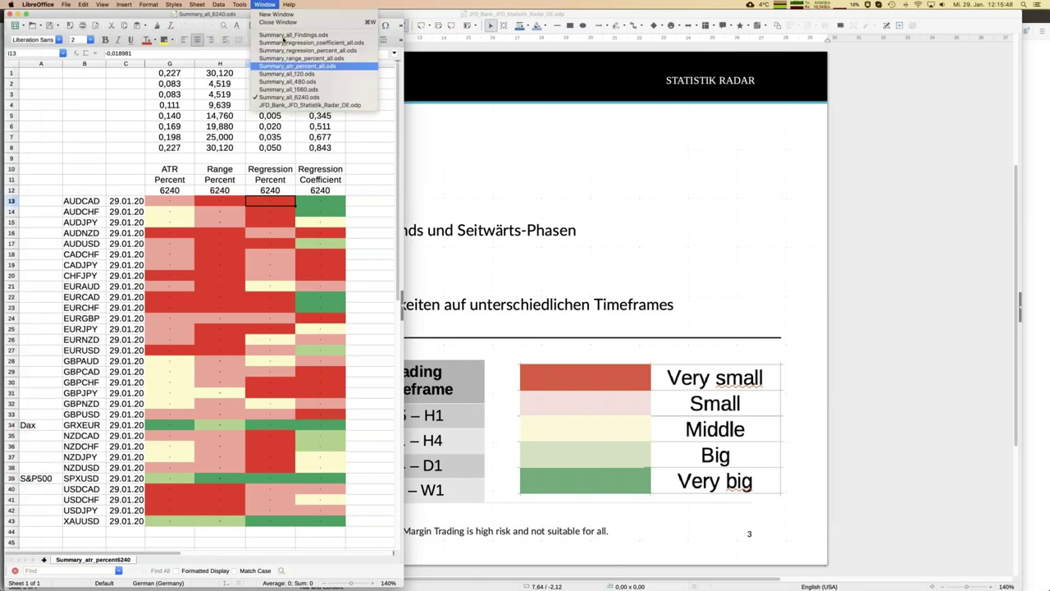
{"action": "left_click", "coordinate": [282, 36]}
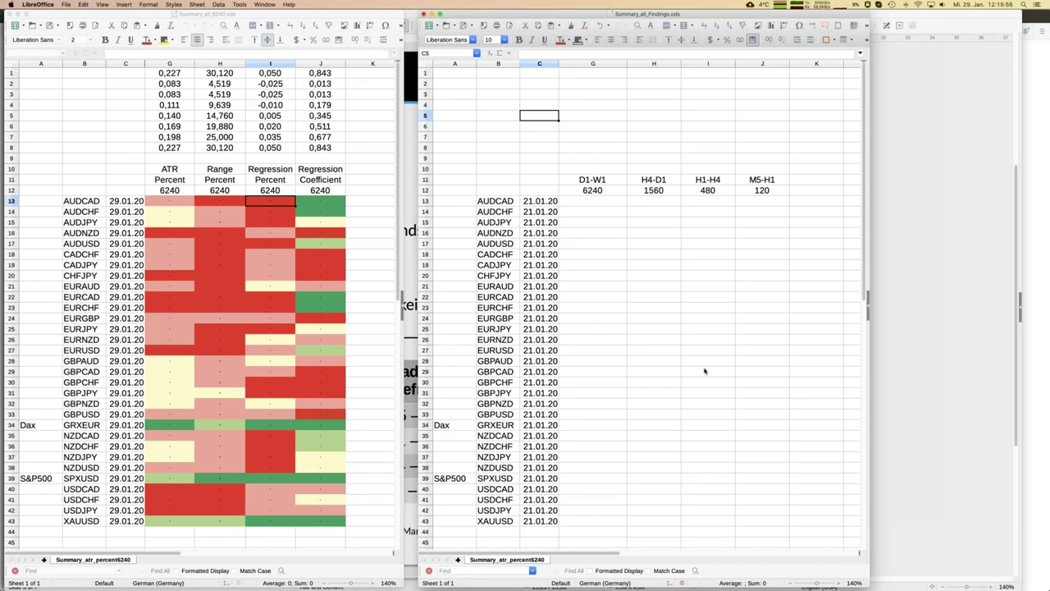
{"action": "left_click", "coordinate": [614, 290]}
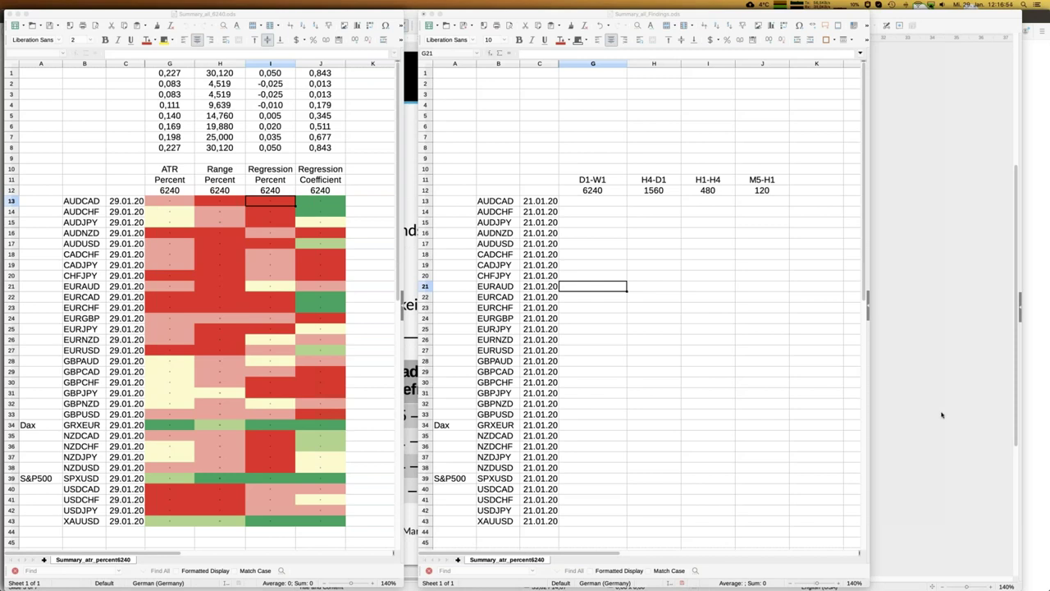
Copy the dates in C13:C43 of Summary_all_6240.ods over the dates in C13:C43 of Summary_all_Findings.ods.
{"action": "left_click", "coordinate": [118, 201]}
{"action": "key", "text": "super+shift+Down"}
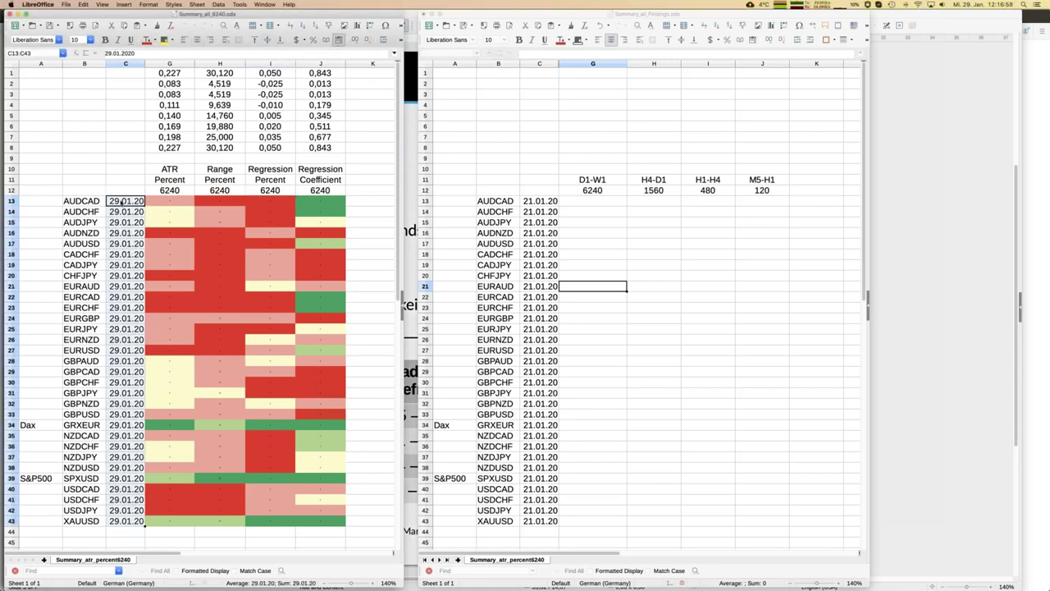
{"action": "key", "text": "super+c"}
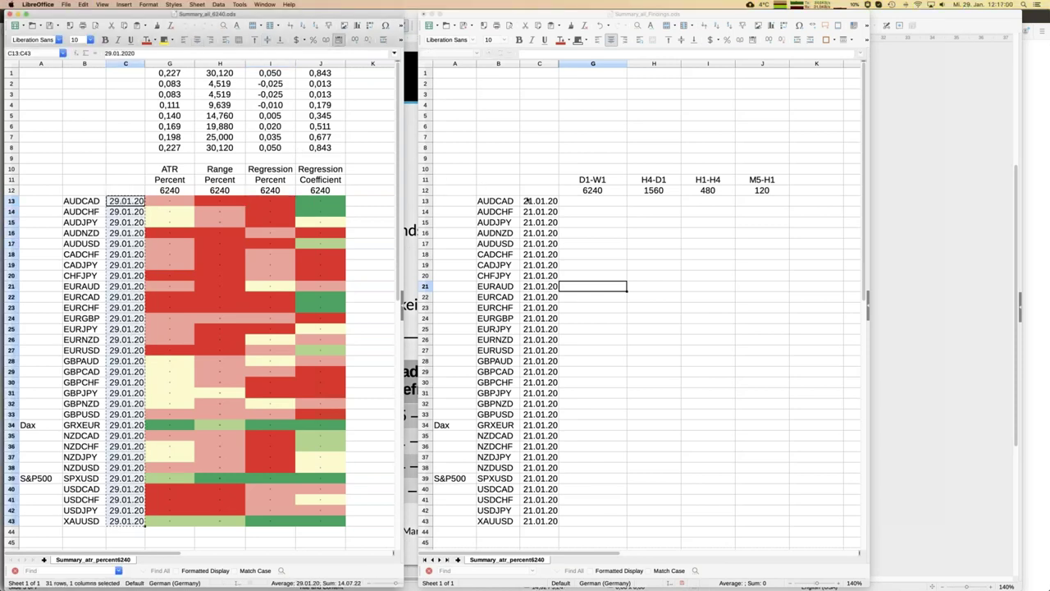
{"action": "left_click", "coordinate": [526, 201]}
{"action": "left_click", "coordinate": [526, 201]}
{"action": "key", "text": "super+v"}
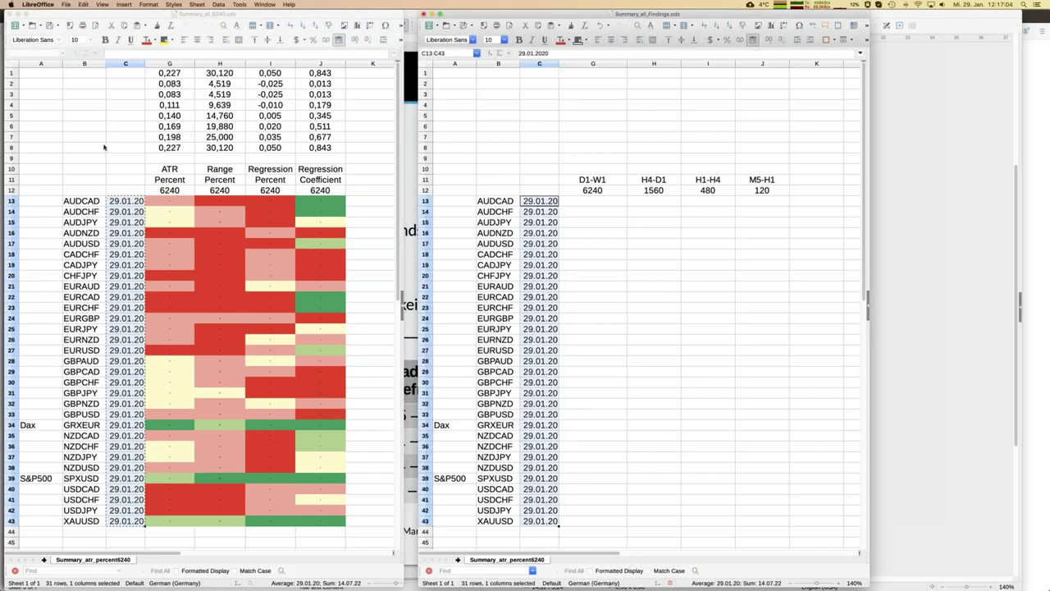
Examine the 6240-period ATR Percent for Dax, S&P500 and XAUUSD, plus the Regression Percent and Regression Coefficient columns, especially for AUDCAD.
{"action": "left_click", "coordinate": [104, 147]}
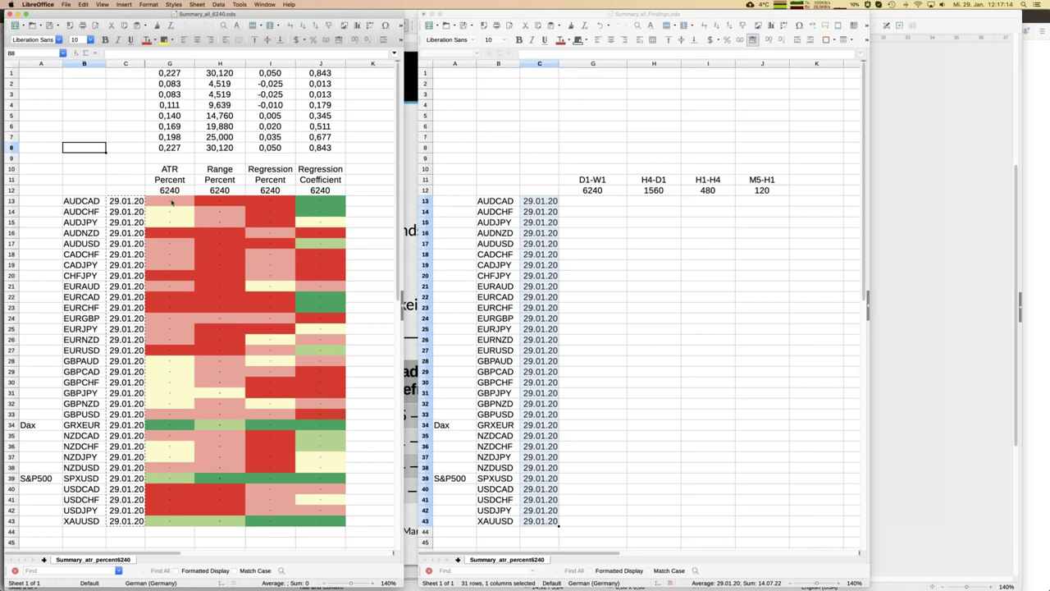
{"action": "left_click", "coordinate": [171, 426]}
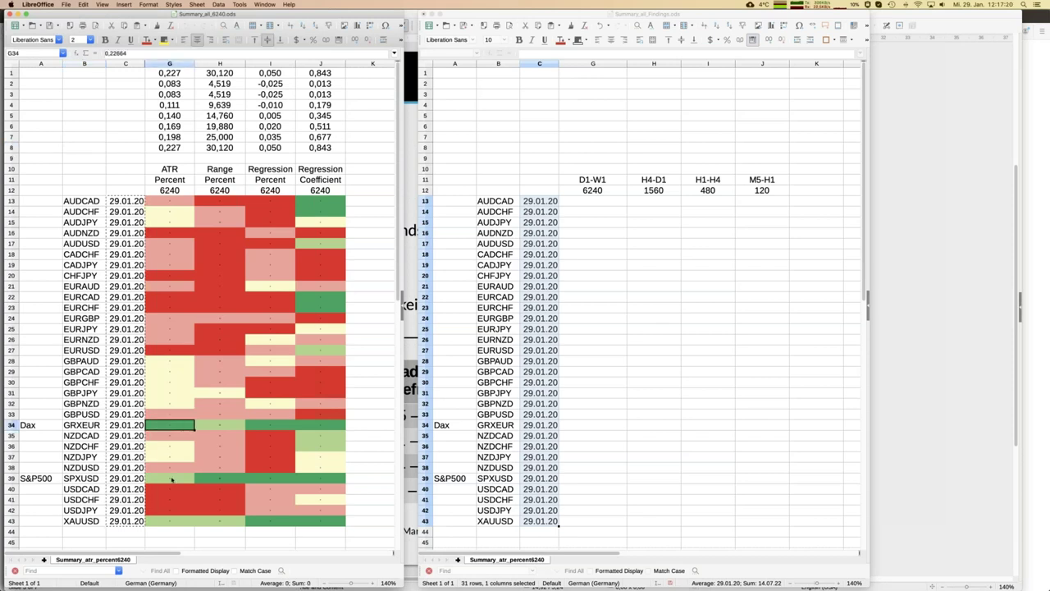
{"action": "left_click", "coordinate": [170, 479]}
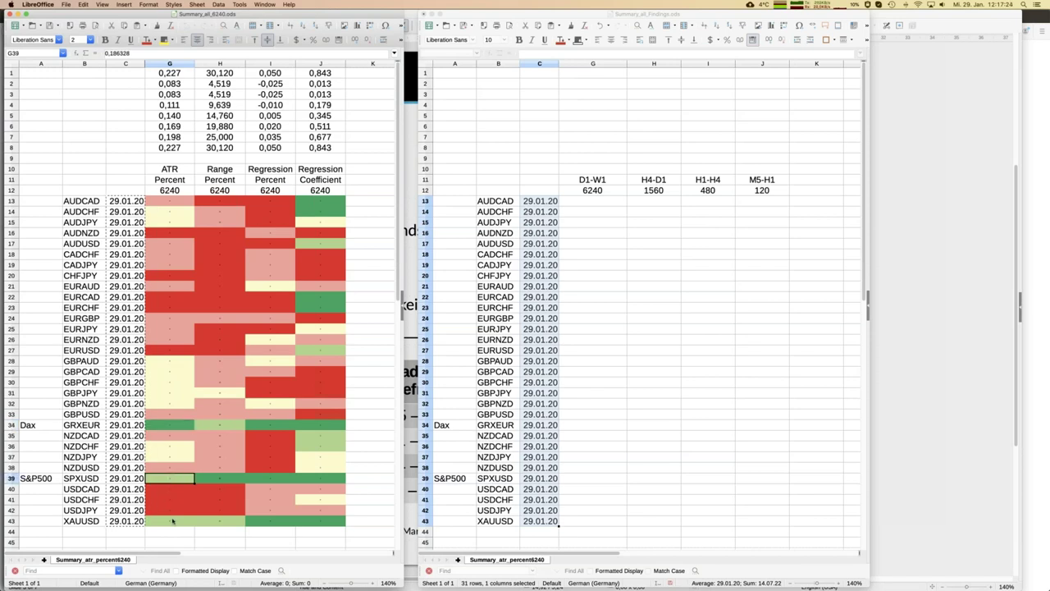
{"action": "left_click", "coordinate": [172, 521]}
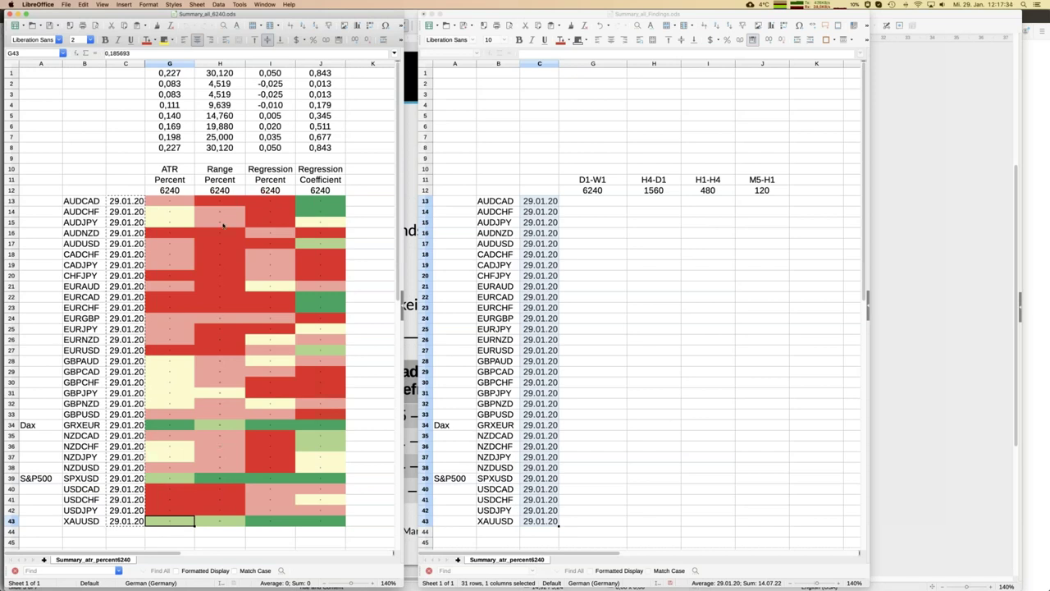
{"action": "left_click", "coordinate": [268, 201]}
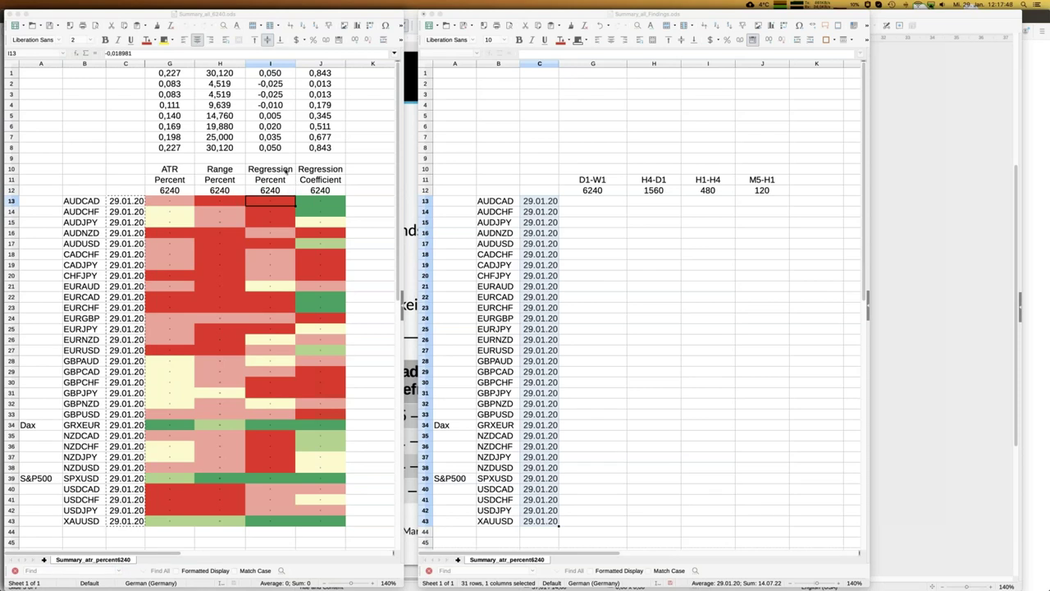
{"action": "left_click_drag", "start_coordinate": [278, 64], "coordinate": [316, 64]}
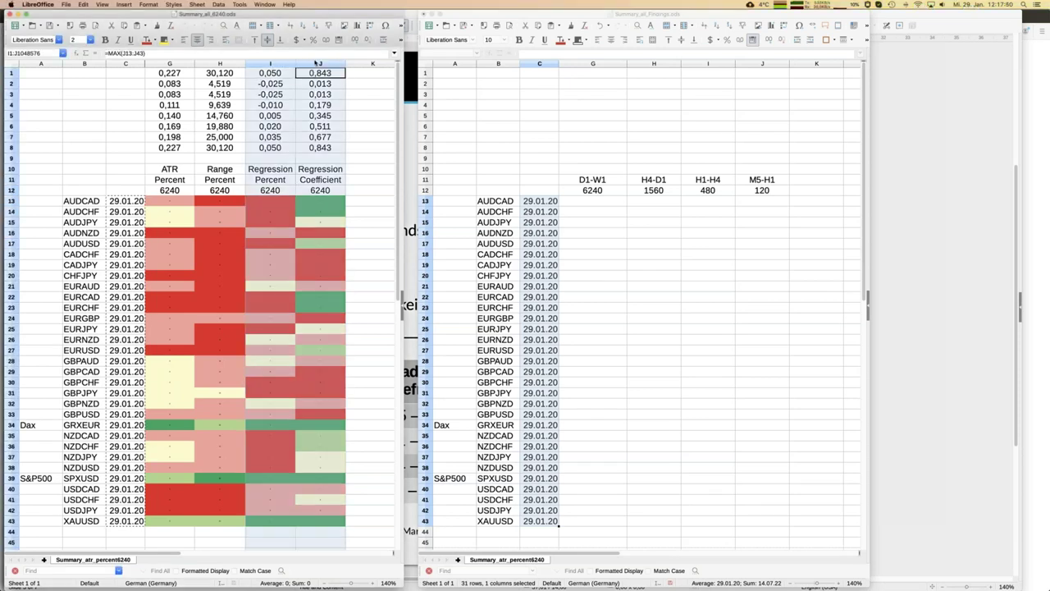
{"action": "left_click", "coordinate": [273, 168]}
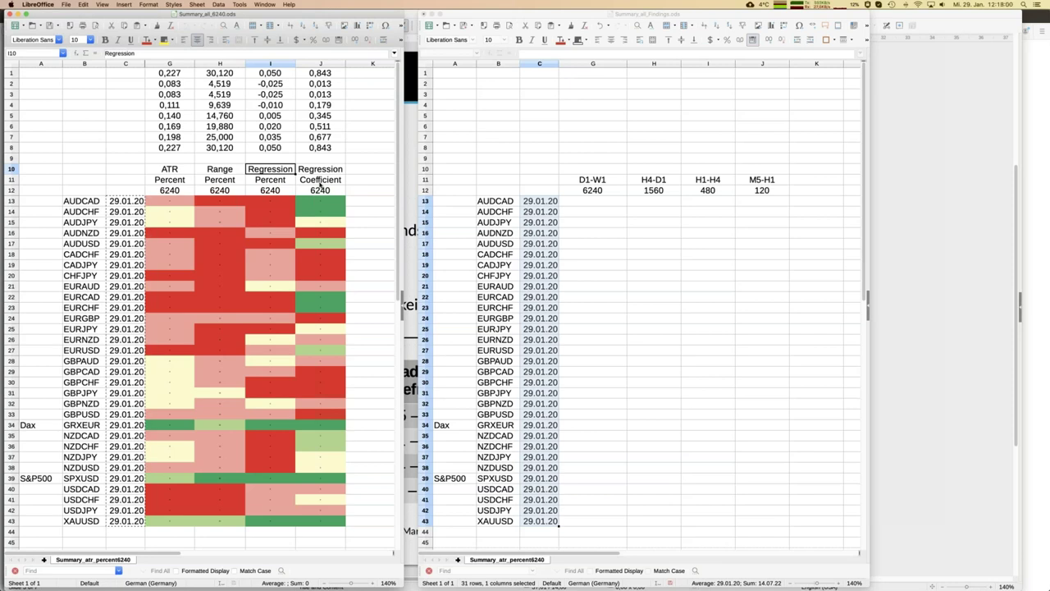
{"action": "left_click", "coordinate": [323, 203]}
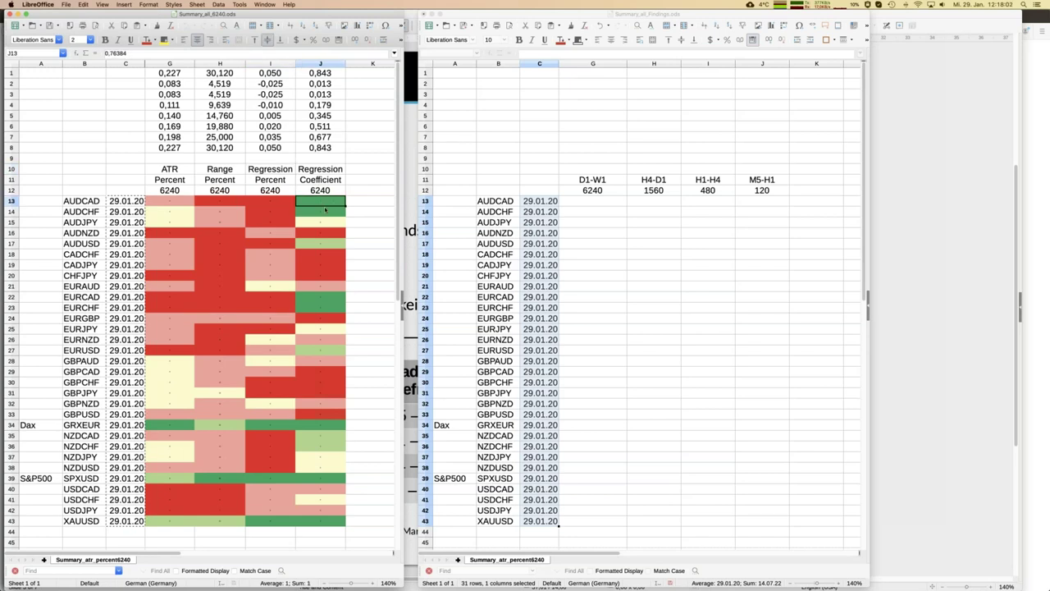
{"action": "left_click", "coordinate": [320, 64]}
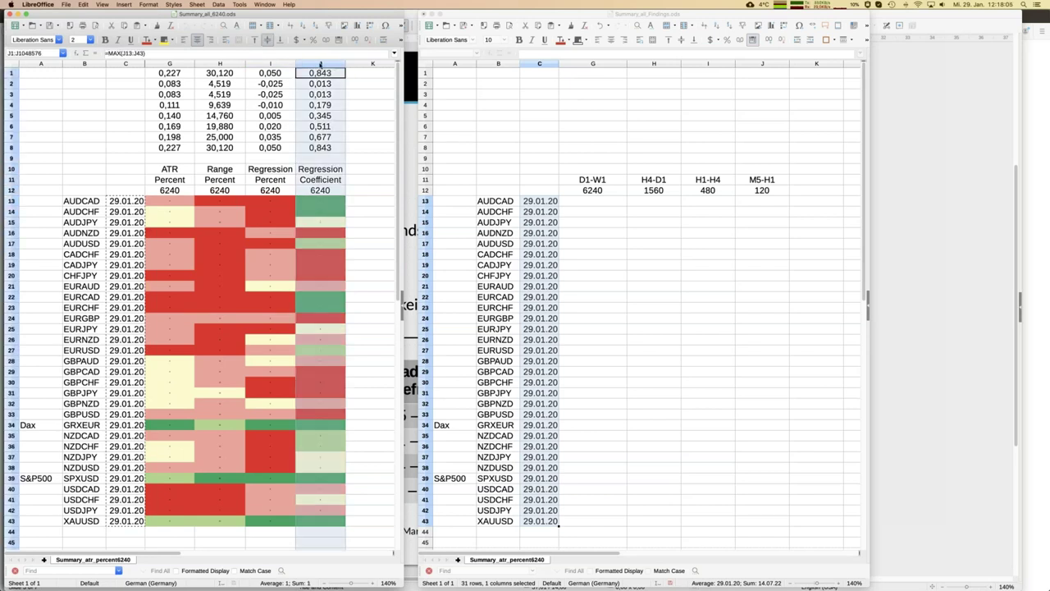
{"action": "left_click", "coordinate": [321, 117]}
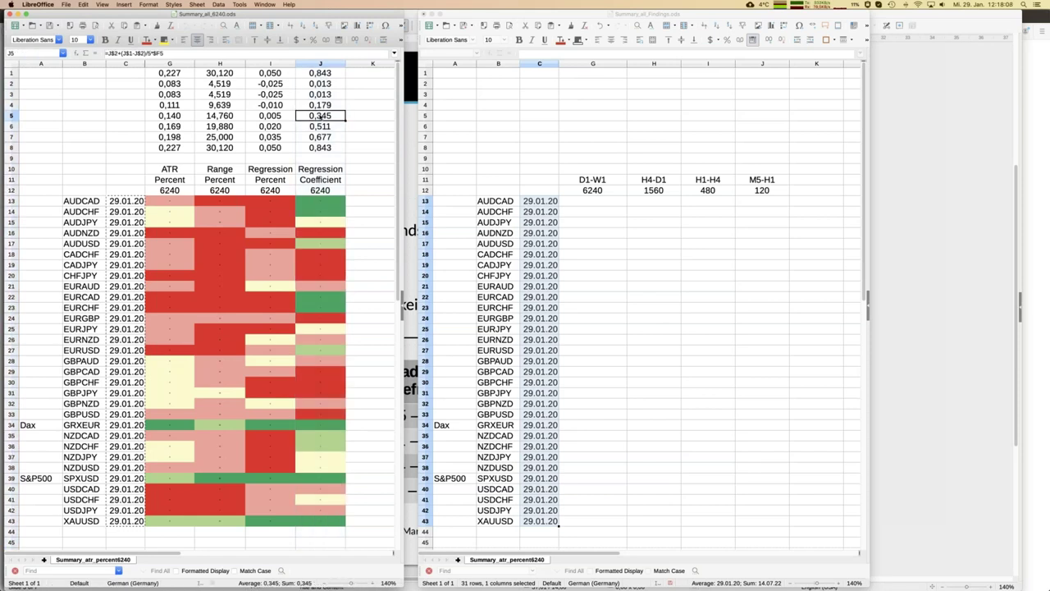
{"action": "left_click", "coordinate": [321, 202]}
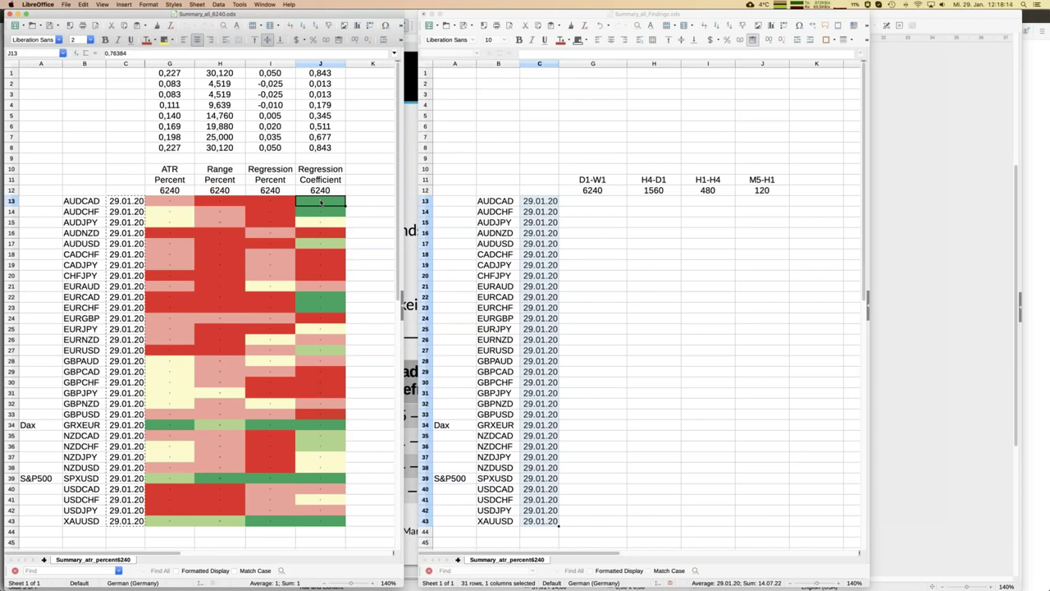
{"action": "left_click", "coordinate": [264, 201]}
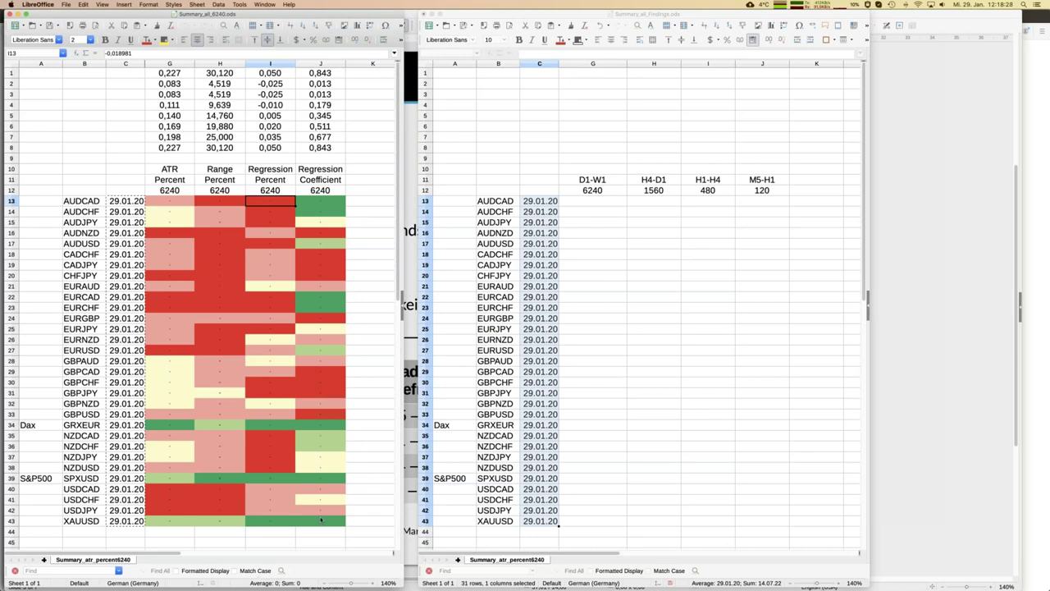
Enter "Long" in the D1-W1 column of the findings sheet for XAUUSD, SPXUSD and GRXEUR.
{"action": "left_click", "coordinate": [593, 521]}
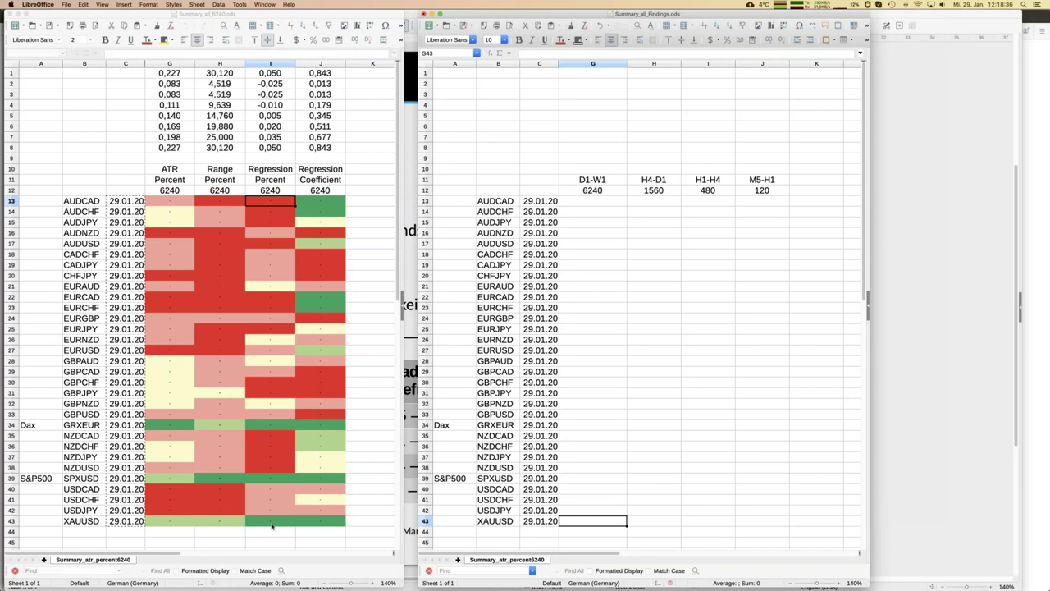
{"action": "type", "text": "Long"}
{"action": "key", "text": "Return"}
{"action": "key", "text": "ctrl+c"}
{"action": "left_click", "coordinate": [583, 479]}
{"action": "key", "text": "super+v"}
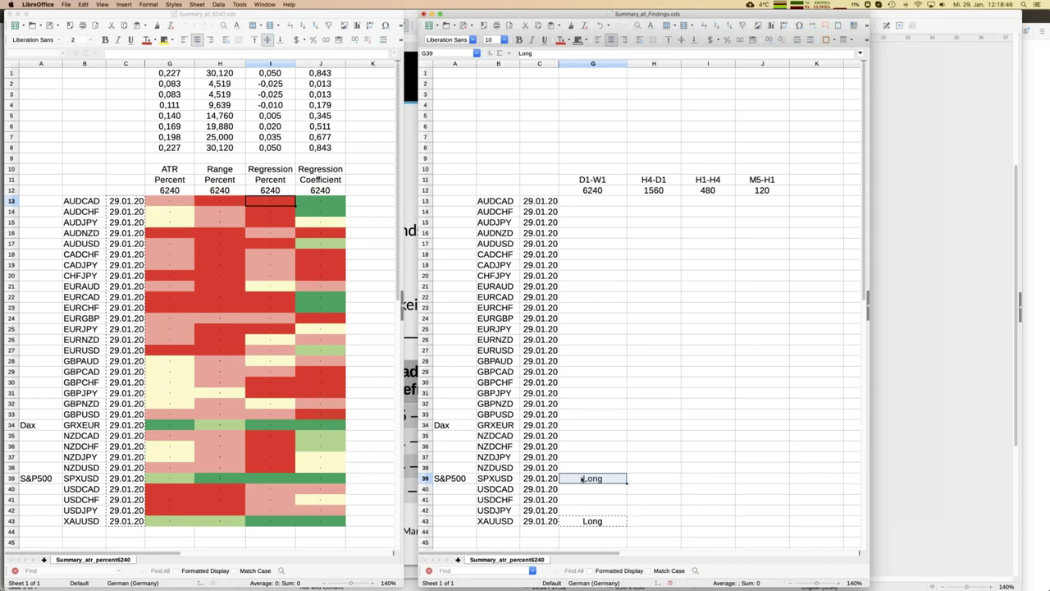
{"action": "left_click", "coordinate": [585, 425]}
{"action": "key", "text": "super+v"}
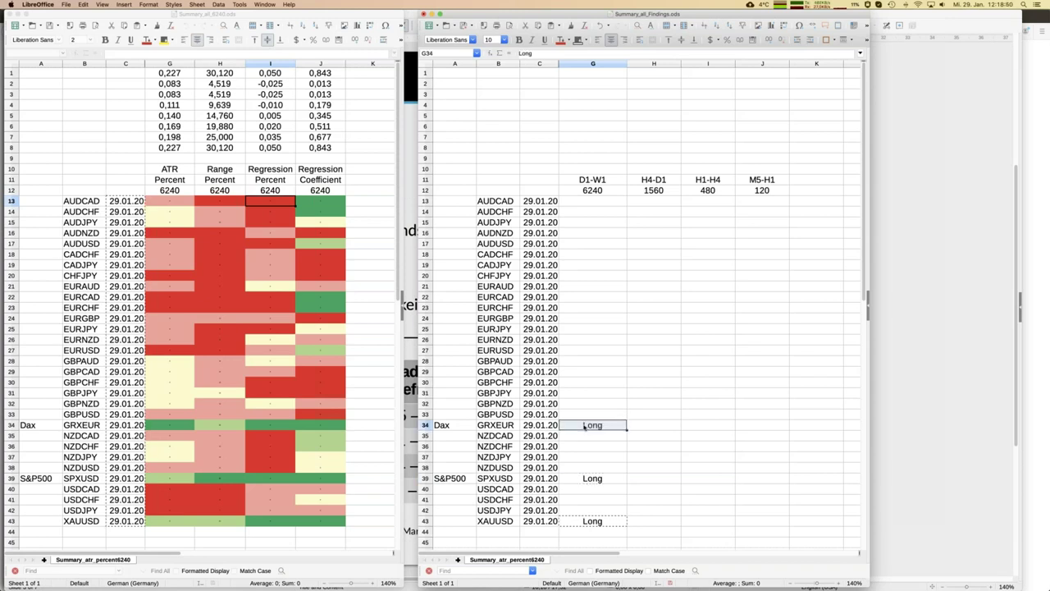
Enter "Short" for AUDCAD in the D1-W1 findings column and check its 6240 Regression Coefficient and Regression Percent cells.
{"action": "left_click", "coordinate": [594, 200]}
{"action": "type", "text": "Short"}
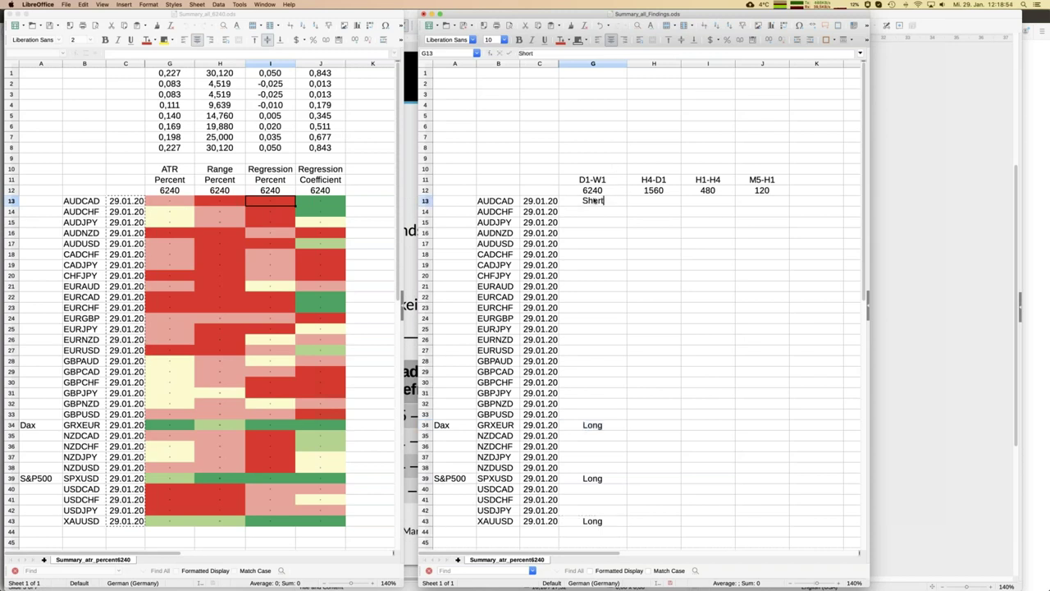
{"action": "key", "text": "Return"}
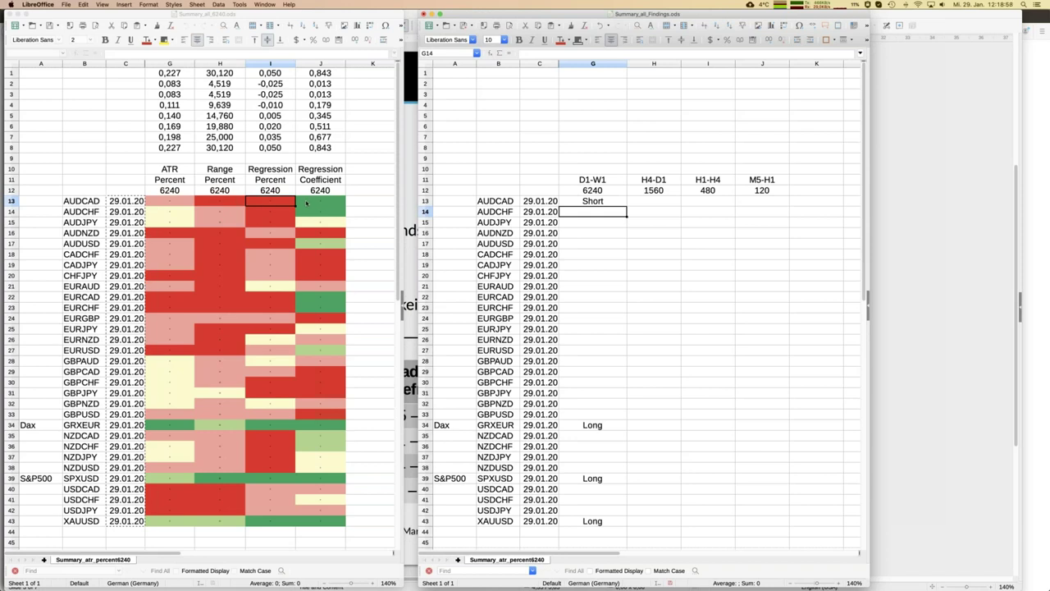
{"action": "left_click", "coordinate": [332, 204]}
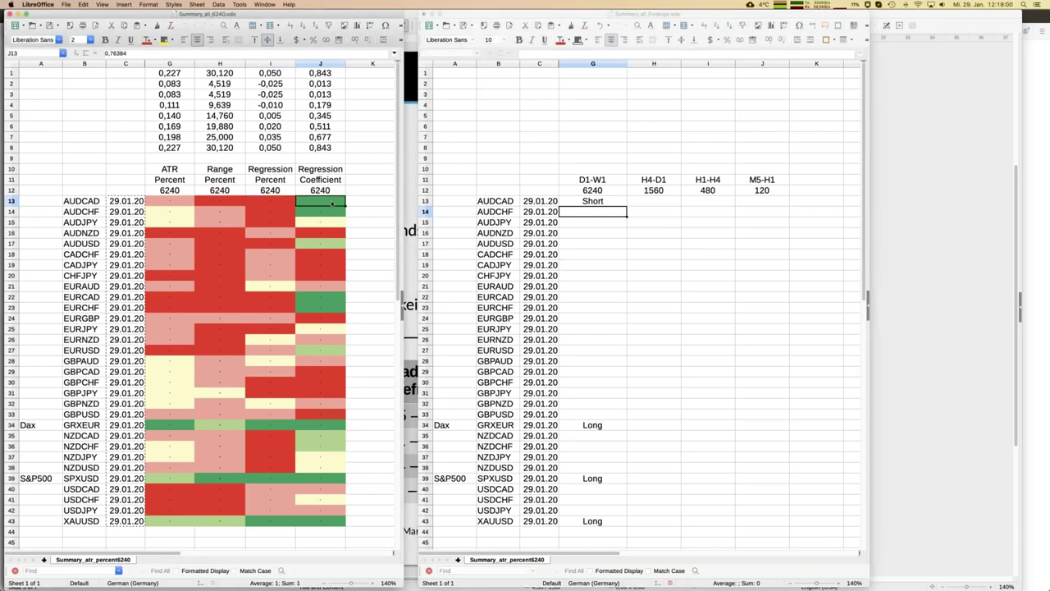
{"action": "left_click", "coordinate": [262, 202]}
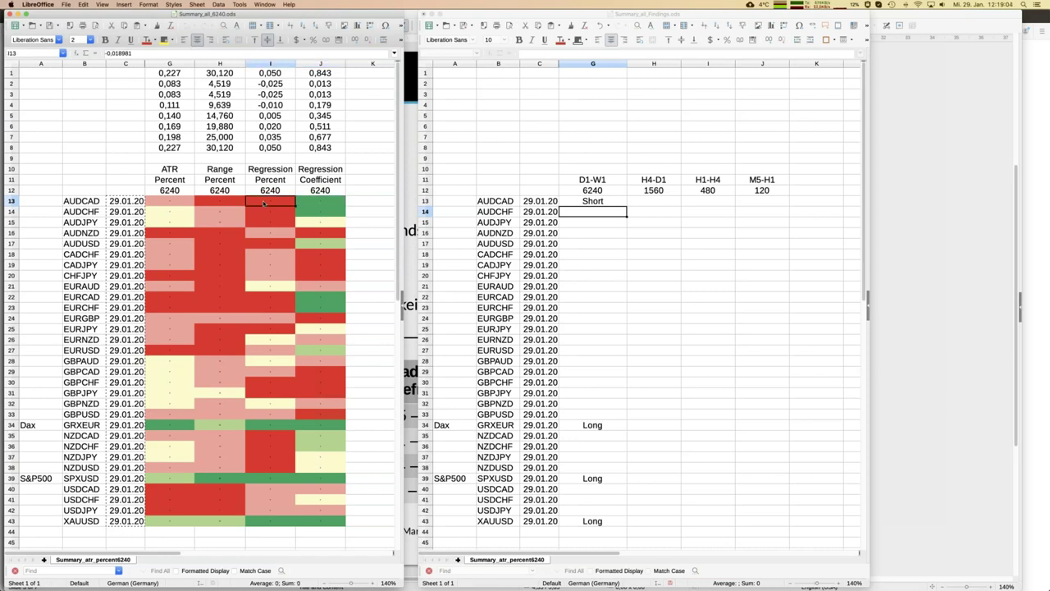
{"action": "key", "text": "Up"}
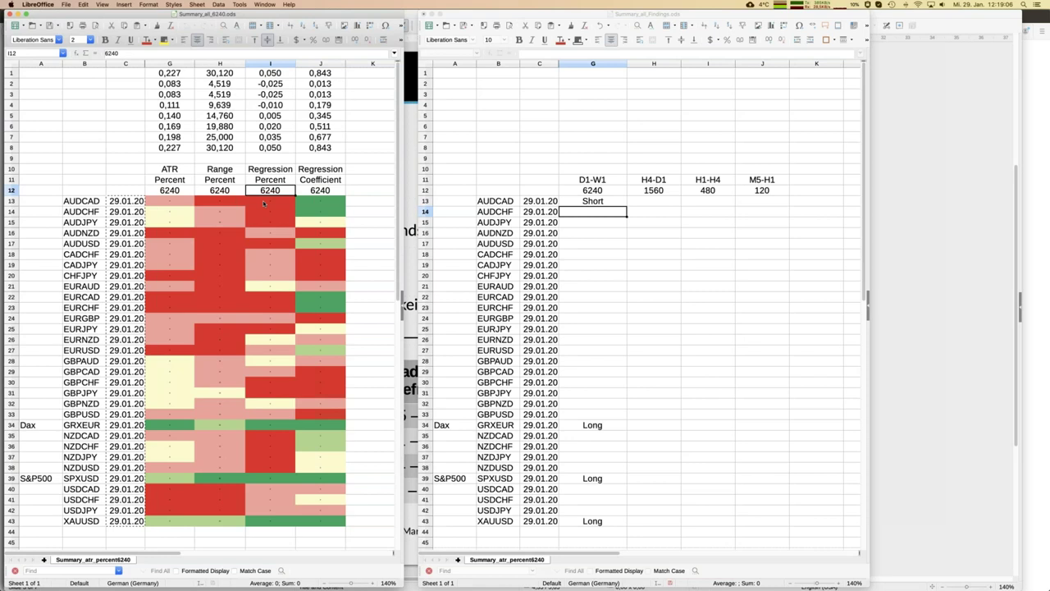
{"action": "key", "text": "Up"}
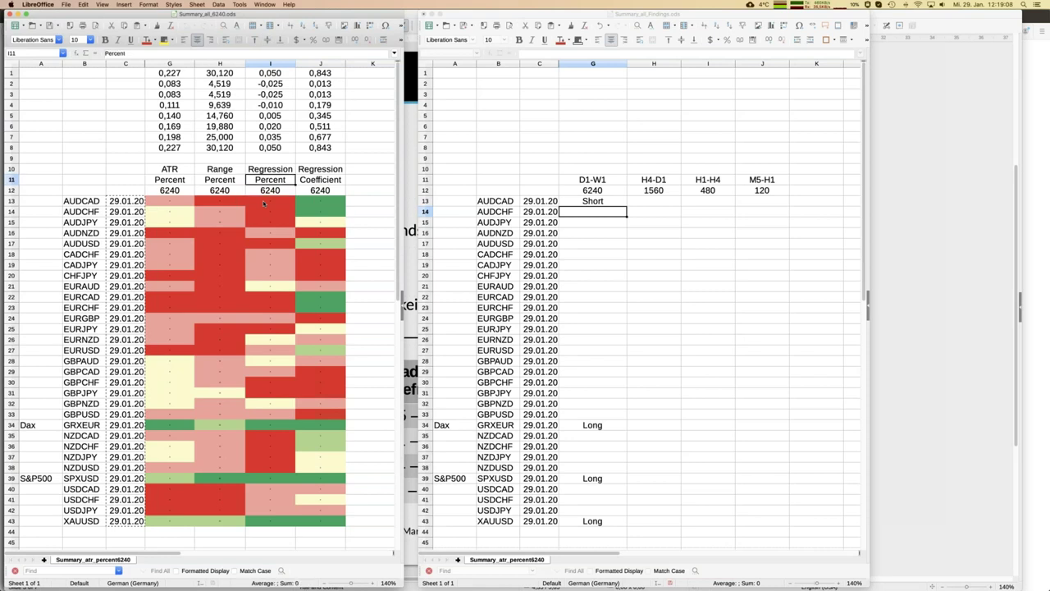
Copy AUDCAD's "Short" finding to AUDCHF in the D1-W1 column of the findings sheet.
{"action": "left_click", "coordinate": [607, 204]}
{"action": "key", "text": "cmd+c"}
{"action": "key", "text": "Down"}
{"action": "key", "text": "super+v"}
Paste the copied "Short" for EURCAD and EURCHF in the D1-W1 findings column.
{"action": "key", "text": "Down"}
{"action": "key", "text": "Down"}
{"action": "key", "text": "Down"}
{"action": "key", "text": "Down"}
{"action": "key", "text": "Down"}
{"action": "key", "text": "Down"}
{"action": "key", "text": "Down"}
{"action": "key", "text": "Down"}
{"action": "key", "text": "super+v"}
{"action": "key", "text": "Down"}
{"action": "key", "text": "Up"}
{"action": "key", "text": "Down"}
{"action": "key", "text": "super+v"}
Go through the D1-W1 rows from EURGBP to GRXEUR and compare them with the 6240-period statistics for further findings.
{"action": "key", "text": "Down"}
{"action": "key", "text": "Down"}
{"action": "key", "text": "Down"}
{"action": "key", "text": "Down"}
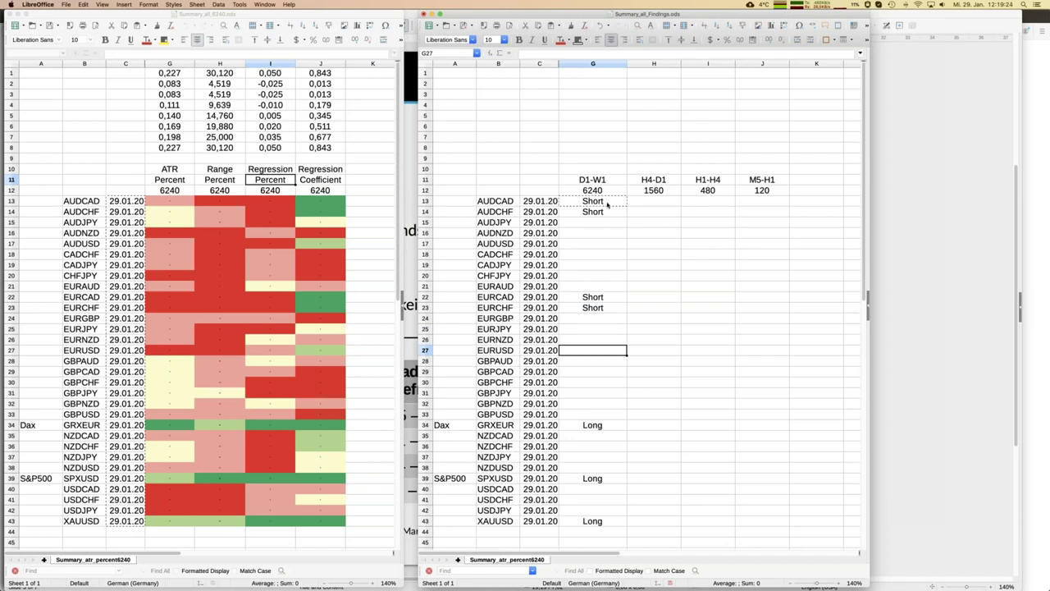
{"action": "key", "text": "Down"}
{"action": "key", "text": "Down"}
{"action": "key", "text": "Down"}
{"action": "key", "text": "Down"}
{"action": "key", "text": "Down"}
{"action": "key", "text": "Down"}
{"action": "key", "text": "Down"}
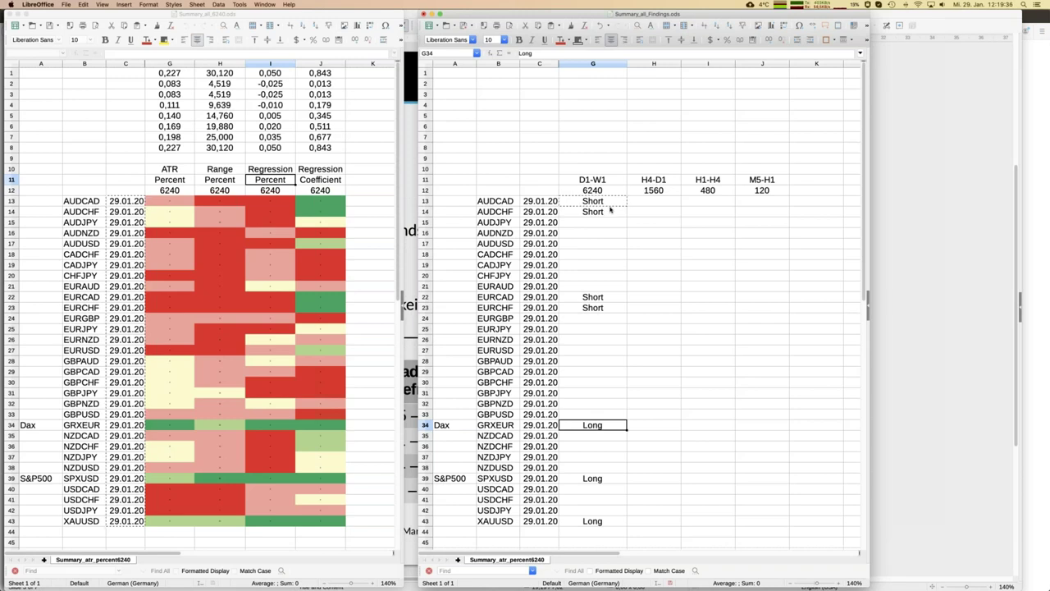
Bring up Summary_all_1560.ods beside the findings sheet and inspect the Regression Percent cell of XAUUSD.
{"action": "left_click", "coordinate": [180, 170]}
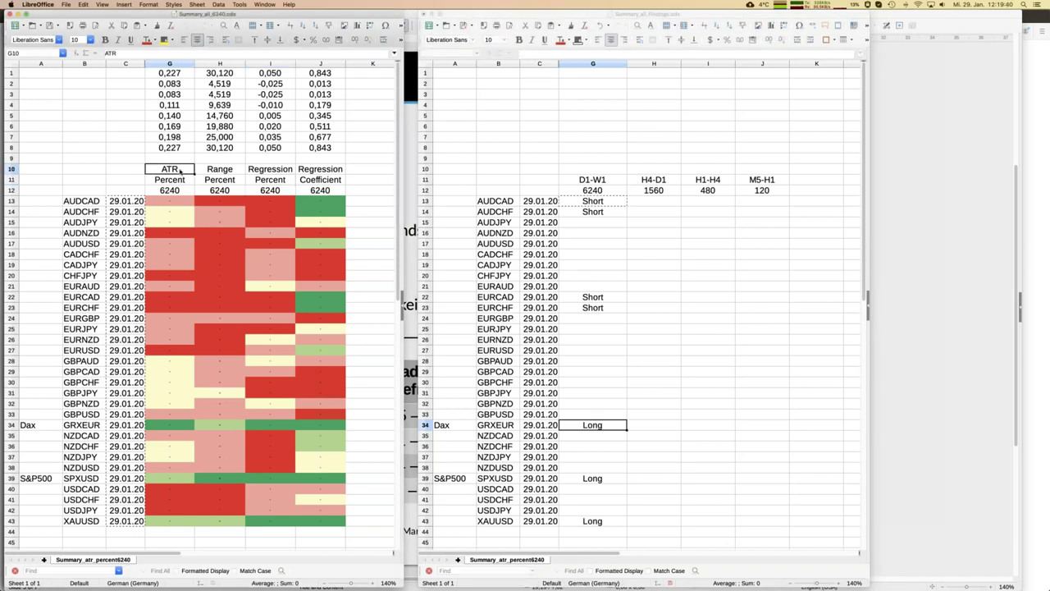
{"action": "left_click", "coordinate": [264, 4]}
{"action": "left_click", "coordinate": [289, 90]}
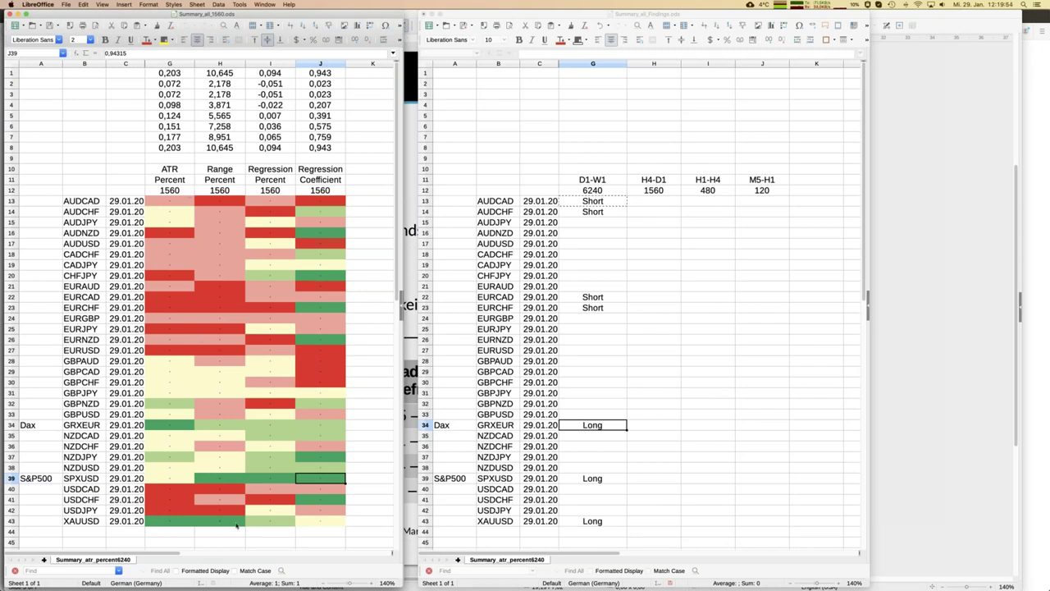
{"action": "left_click", "coordinate": [270, 522]}
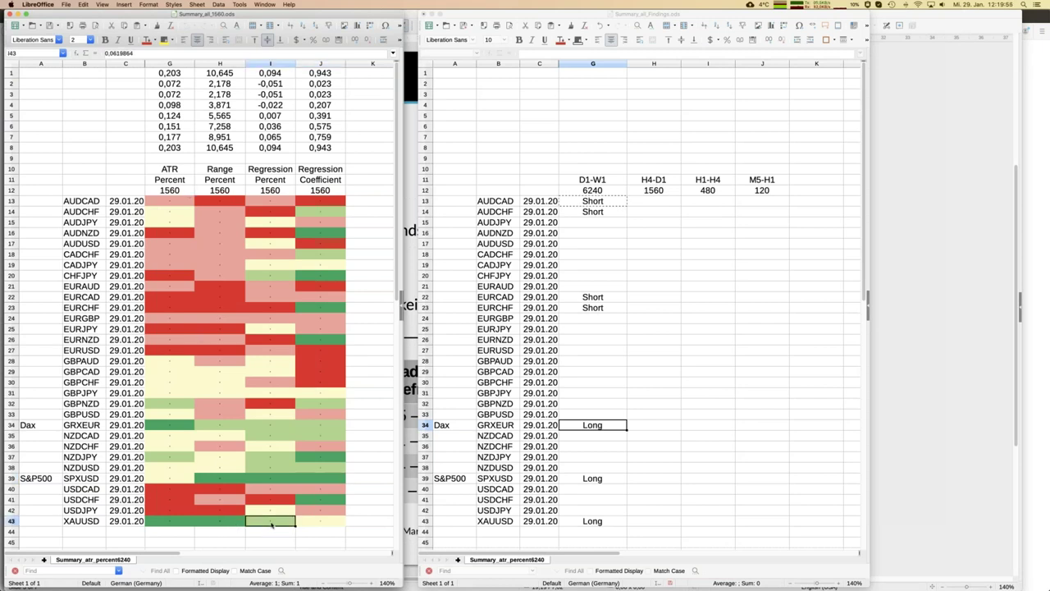
Enter "(Long)" for XAUUSD in the H4-D1 column of the findings sheet.
{"action": "left_click", "coordinate": [659, 522]}
{"action": "left_click", "coordinate": [659, 522]}
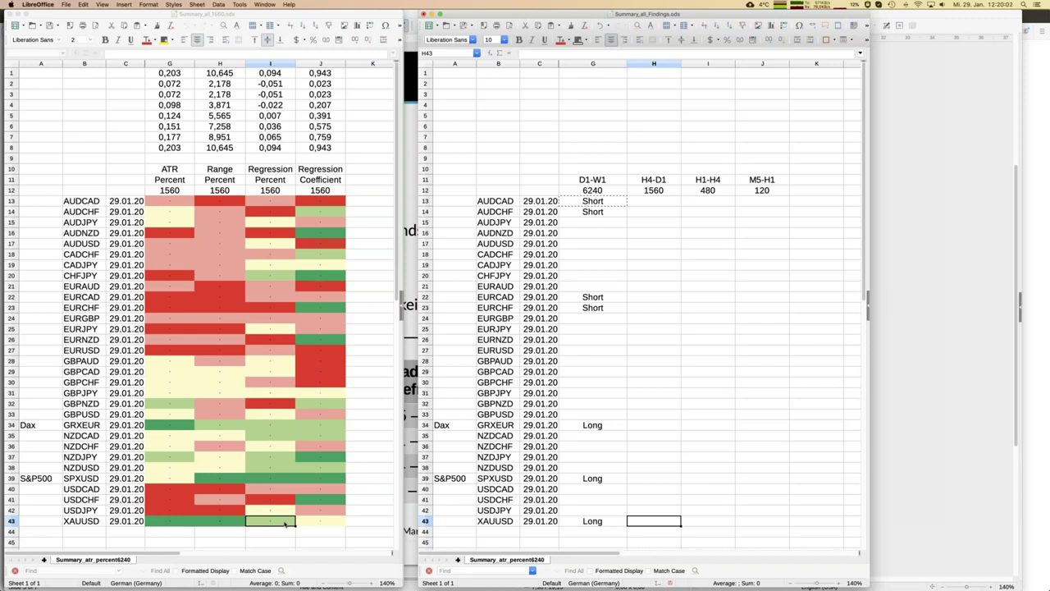
{"action": "type", "text": "(Long)"}
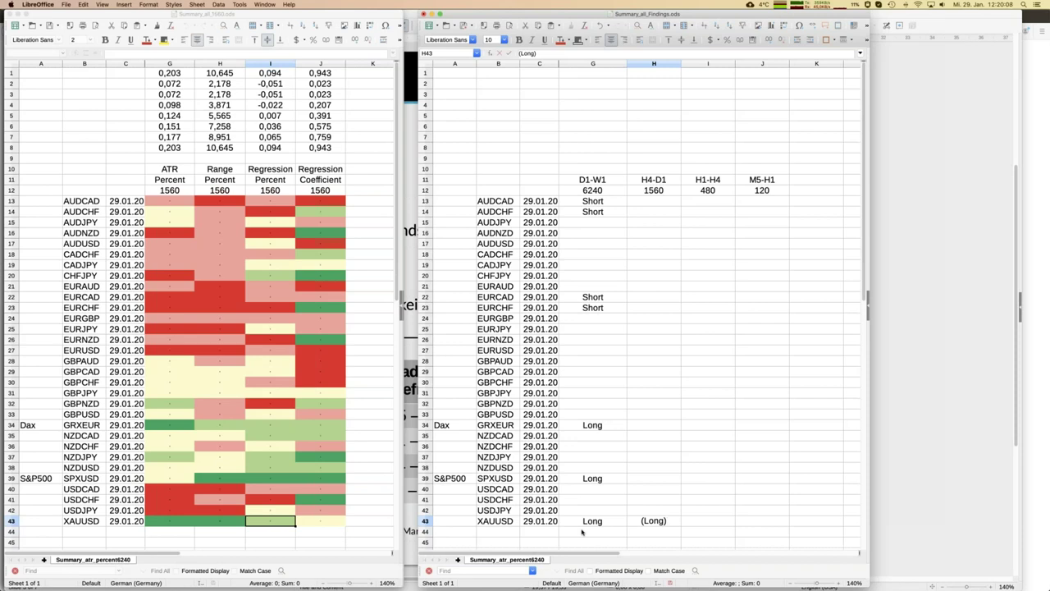
{"action": "key", "text": "Return"}
Copy SPXUSD's "Long" from the D1-W1 column into its H4-D1 cell.
{"action": "left_click", "coordinate": [664, 479]}
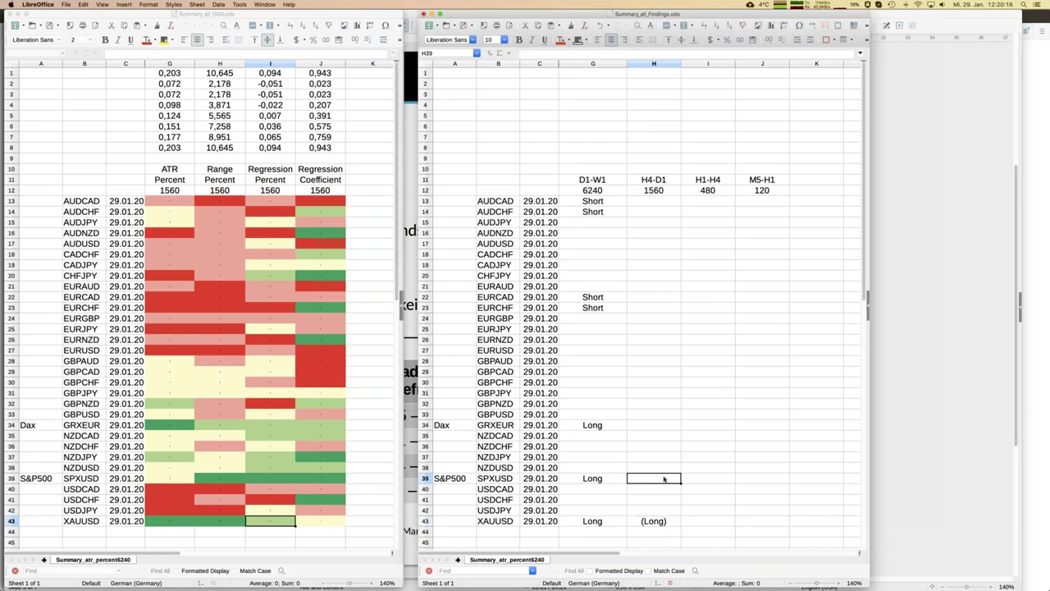
{"action": "key", "text": "Left"}
{"action": "key", "text": "ctrl+c"}
{"action": "key", "text": "Right"}
{"action": "key", "text": "ctrl+v"}
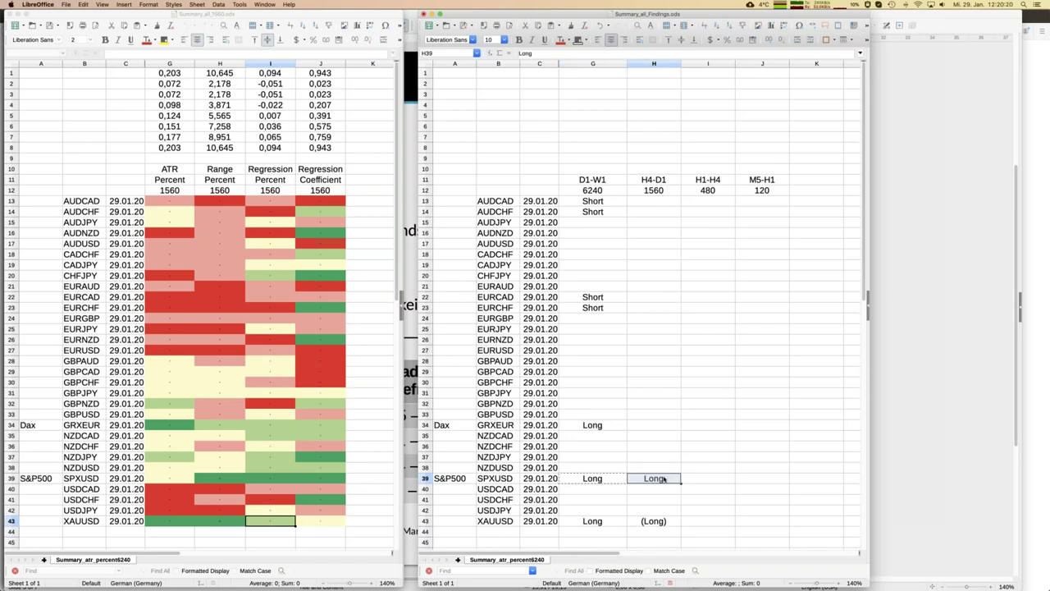
Enter "(Long)" for GRXEUR in the H4-D1 findings column.
{"action": "key", "text": "Up"}
{"action": "key", "text": "Up"}
{"action": "key", "text": "Up"}
{"action": "key", "text": "Up"}
{"action": "key", "text": "Up"}
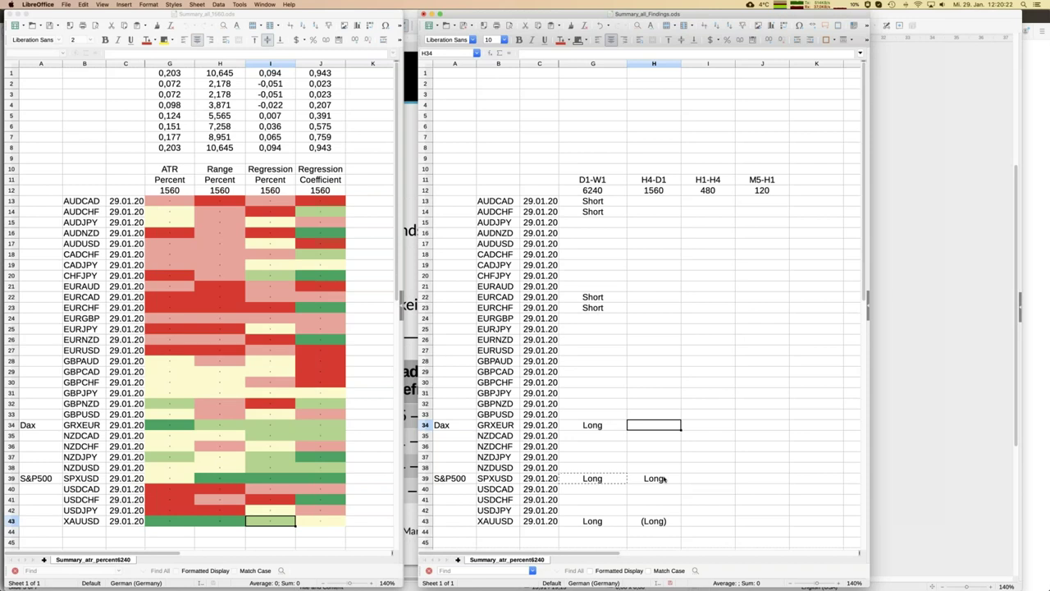
{"action": "type", "text": "(Long)"}
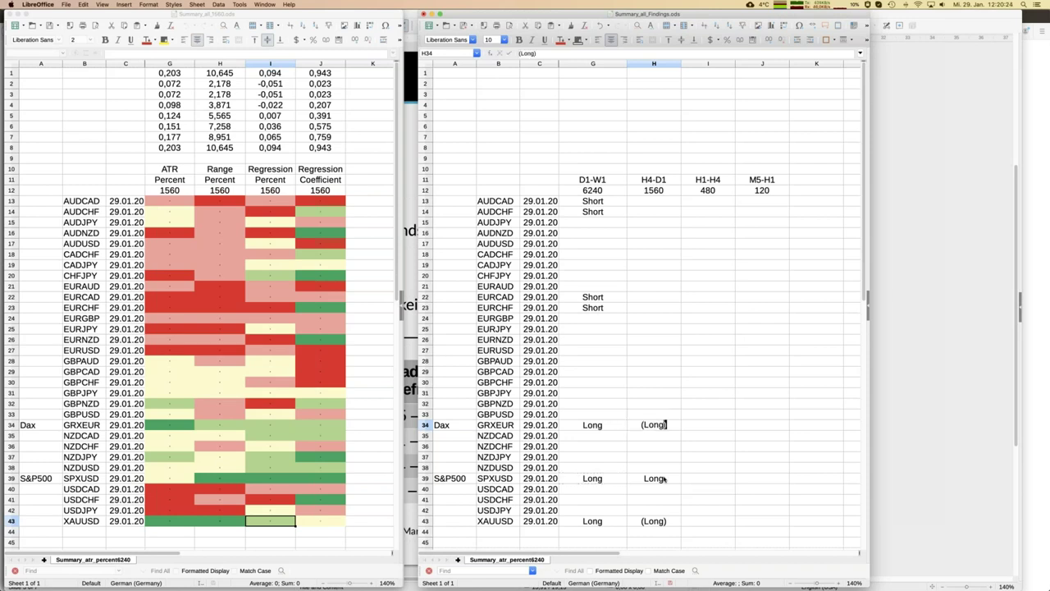
{"action": "key", "text": "Return"}
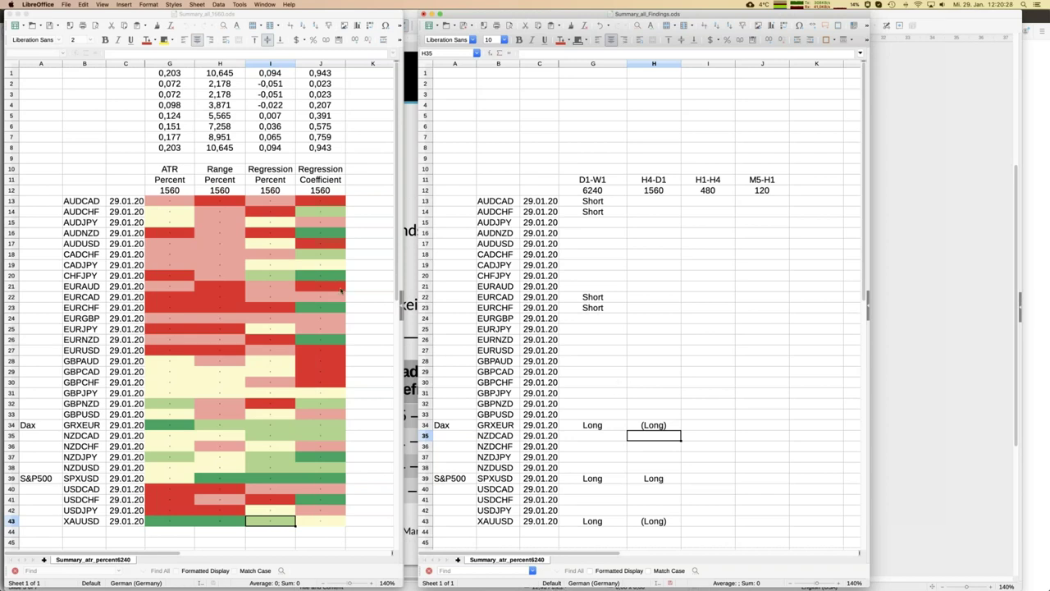
Copy "Short" from AUDCHF's D1-W1 cell into the H4-D1 cell of AUDNZD.
{"action": "left_click", "coordinate": [595, 212]}
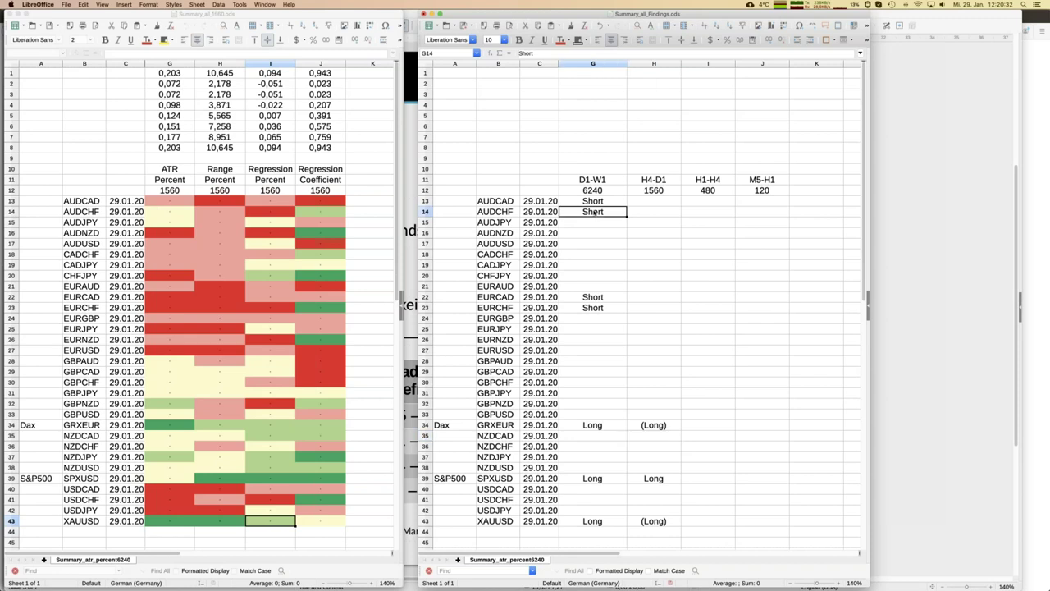
{"action": "key", "text": "ctrl+c"}
{"action": "key", "text": "Down"}
{"action": "key", "text": "Down"}
{"action": "key", "text": "Right"}
{"action": "key", "text": "ctrl+v"}
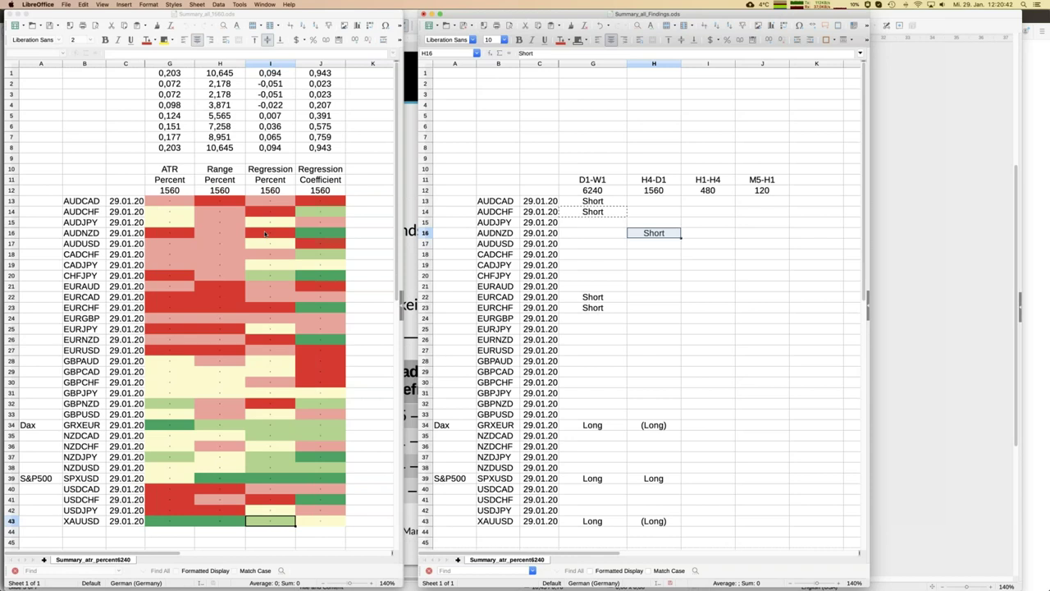
Enter "(Short)" for AUDCHF in the H4-D1 findings column.
{"action": "left_click", "coordinate": [654, 211]}
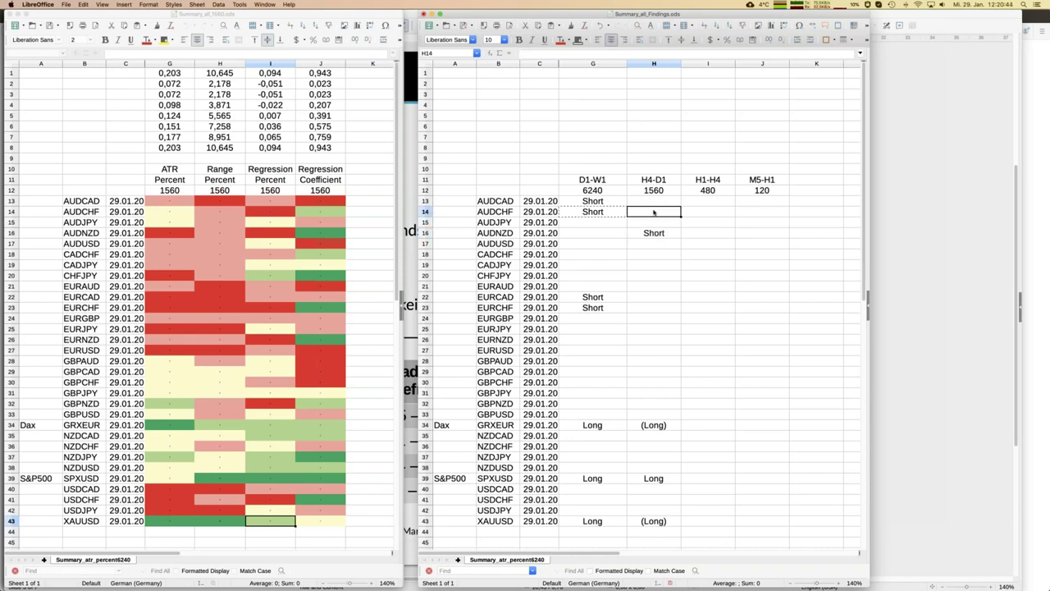
{"action": "type", "text": "(Short)"}
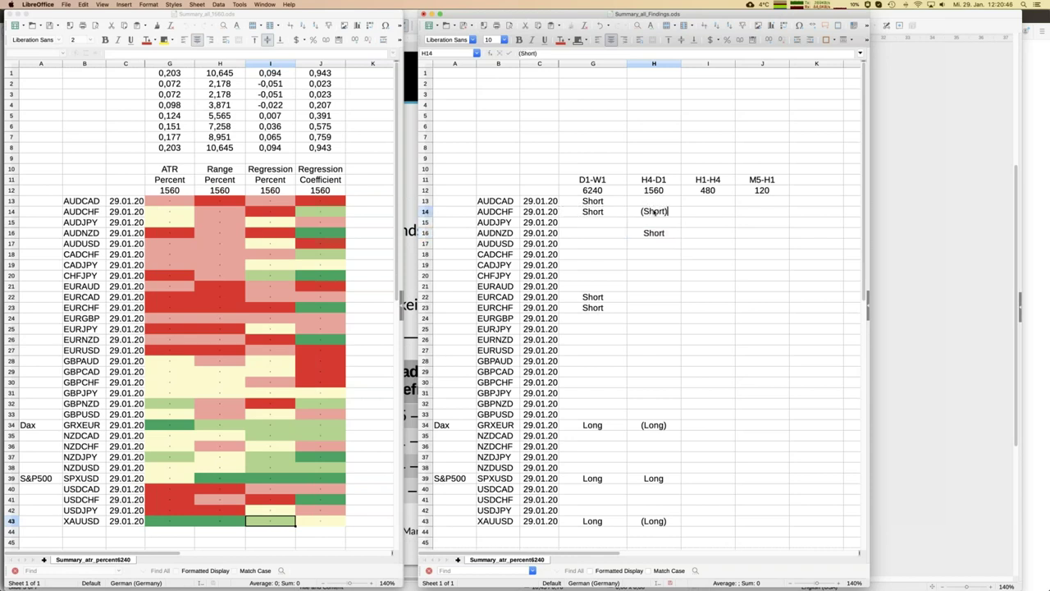
{"action": "key", "text": "Return"}
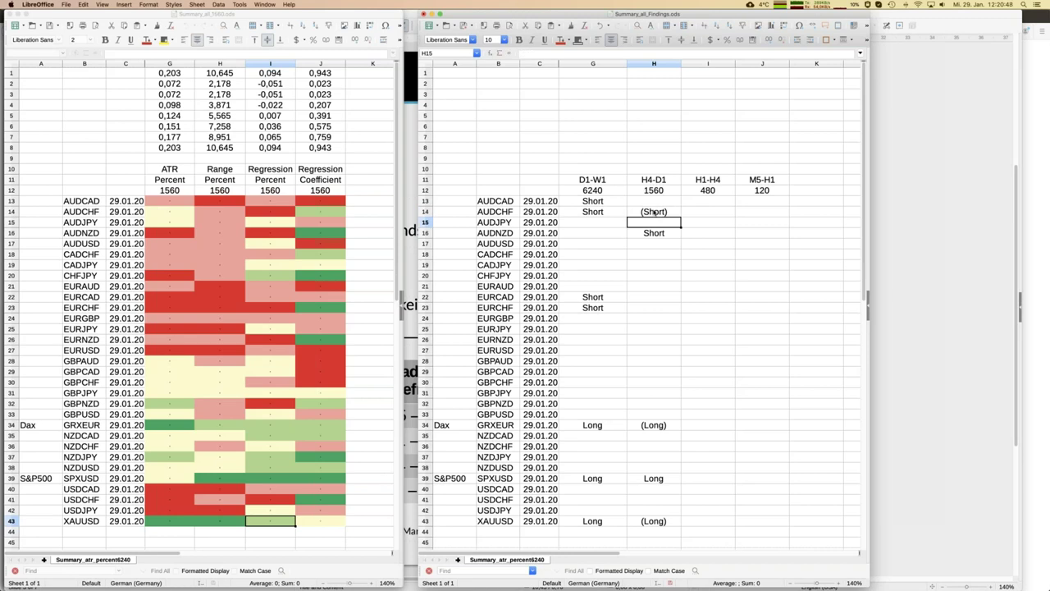
Enter "Short" for EURCHF in the H4-D1 findings column.
{"action": "key", "text": "Down"}
{"action": "key", "text": "Down"}
{"action": "key", "text": "Down"}
{"action": "key", "text": "Down"}
{"action": "key", "text": "Down"}
{"action": "key", "text": "Down"}
{"action": "key", "text": "Down"}
{"action": "key", "text": "Down"}
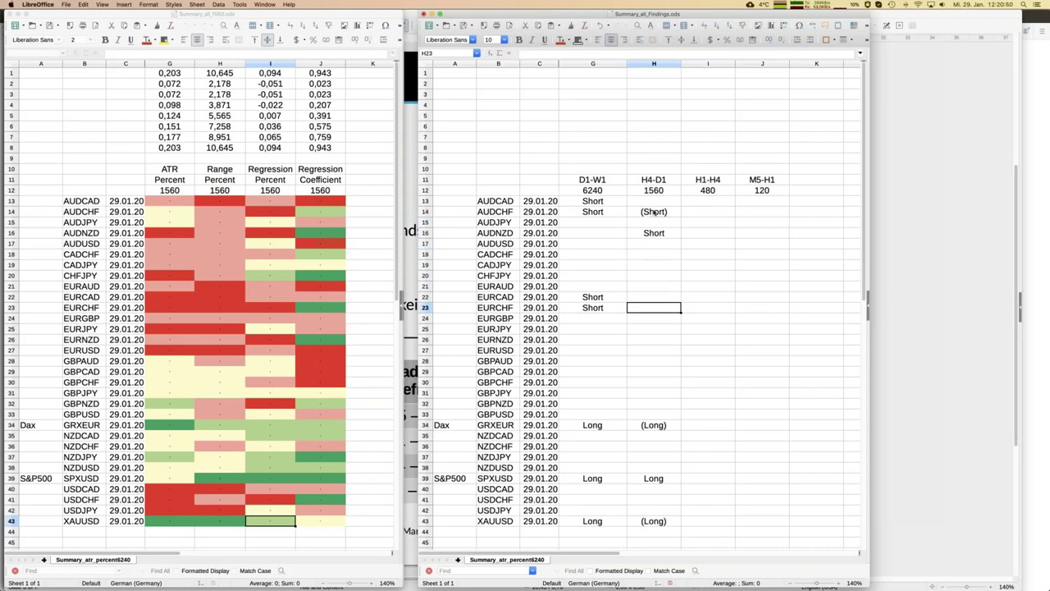
{"action": "type", "text": "Short"}
{"action": "key", "text": "Return"}
Enter "Short" for EURNZD in the H4-D1 findings column.
{"action": "key", "text": "Down"}
{"action": "key", "text": "Down"}
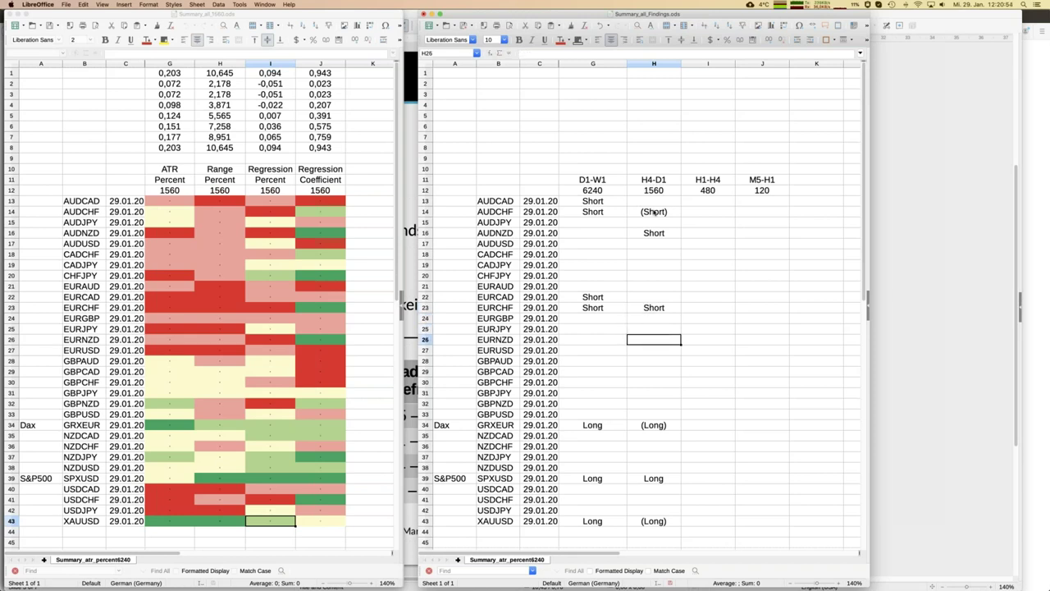
{"action": "type", "text": "Short"}
{"action": "key", "text": "Return"}
Enter "(Long)" for NZDJPY in the H4-D1 findings column and check its 1560 Regression Coefficient and Regression Percent cells.
{"action": "key", "text": "Down"}
{"action": "key", "text": "Down"}
{"action": "key", "text": "Down"}
{"action": "key", "text": "Down"}
{"action": "key", "text": "Down"}
{"action": "key", "text": "Down"}
{"action": "key", "text": "Down"}
{"action": "key", "text": "Down"}
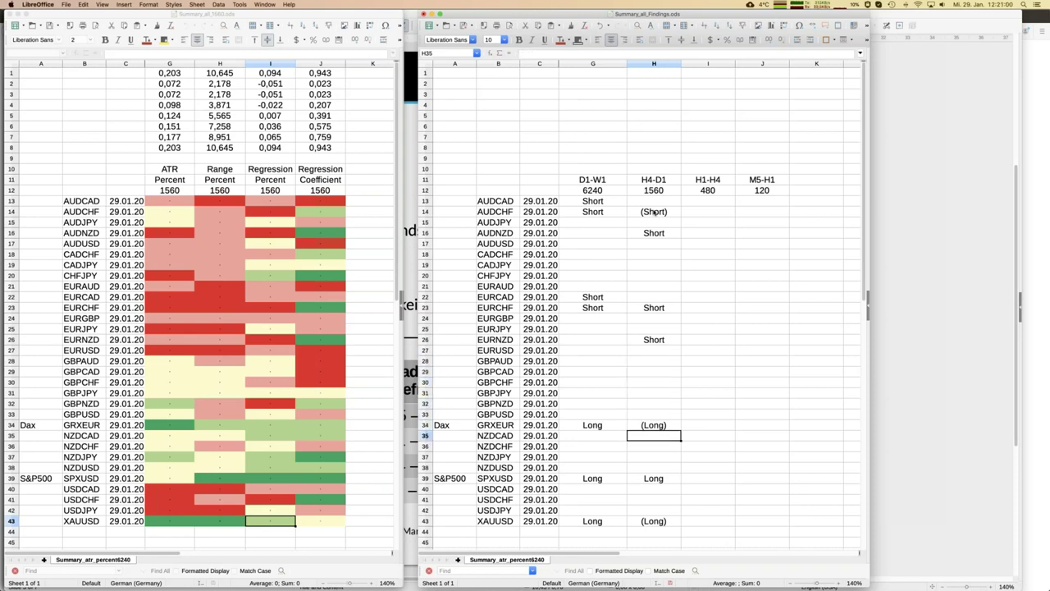
{"action": "key", "text": "Down"}
{"action": "key", "text": "Down"}
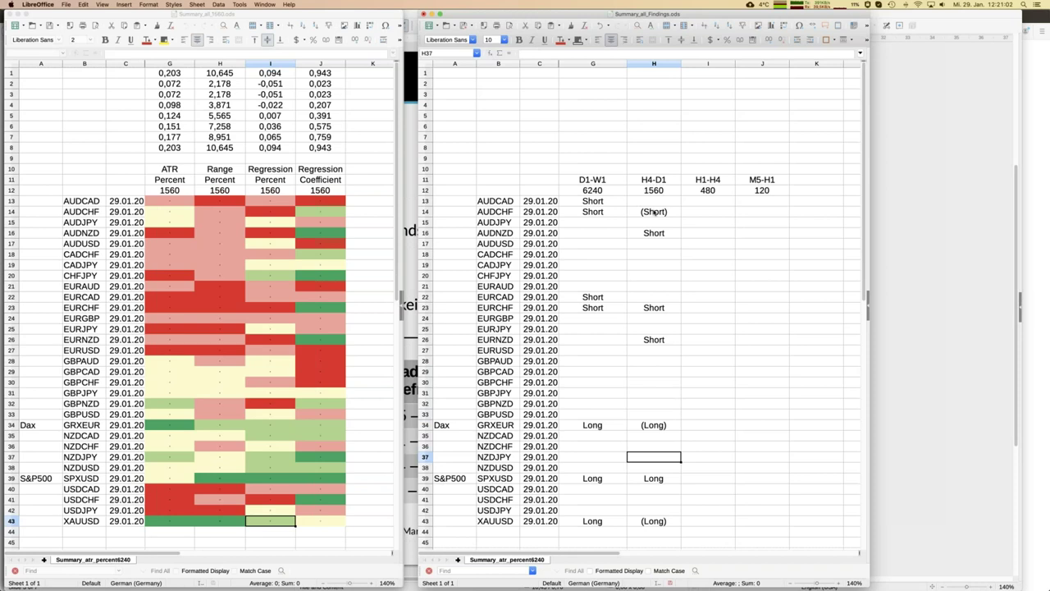
{"action": "type", "text": "(Long"}
{"action": "key", "text": "Return"}
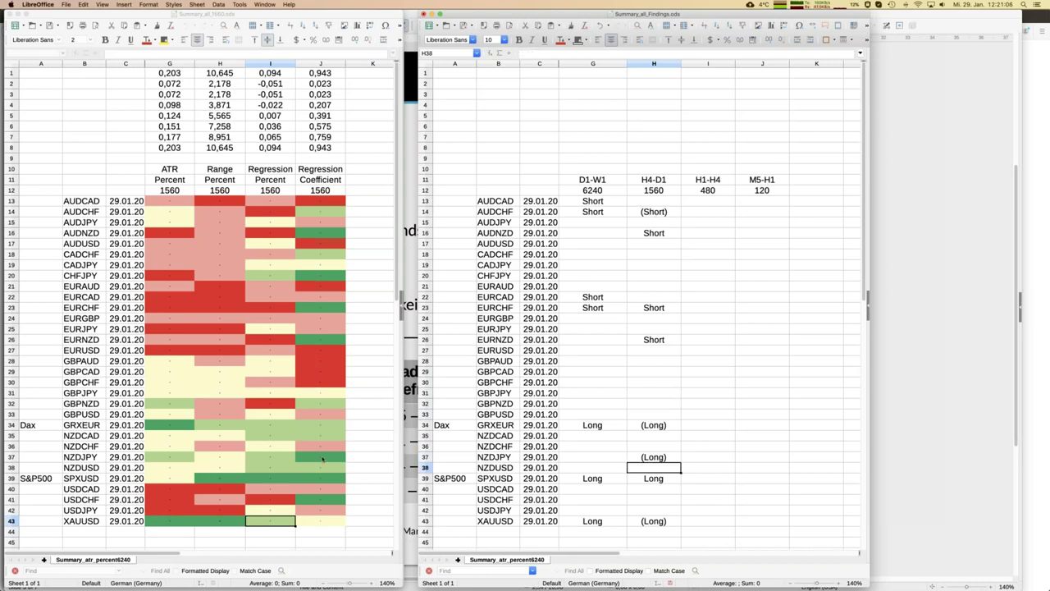
{"action": "left_click", "coordinate": [322, 458]}
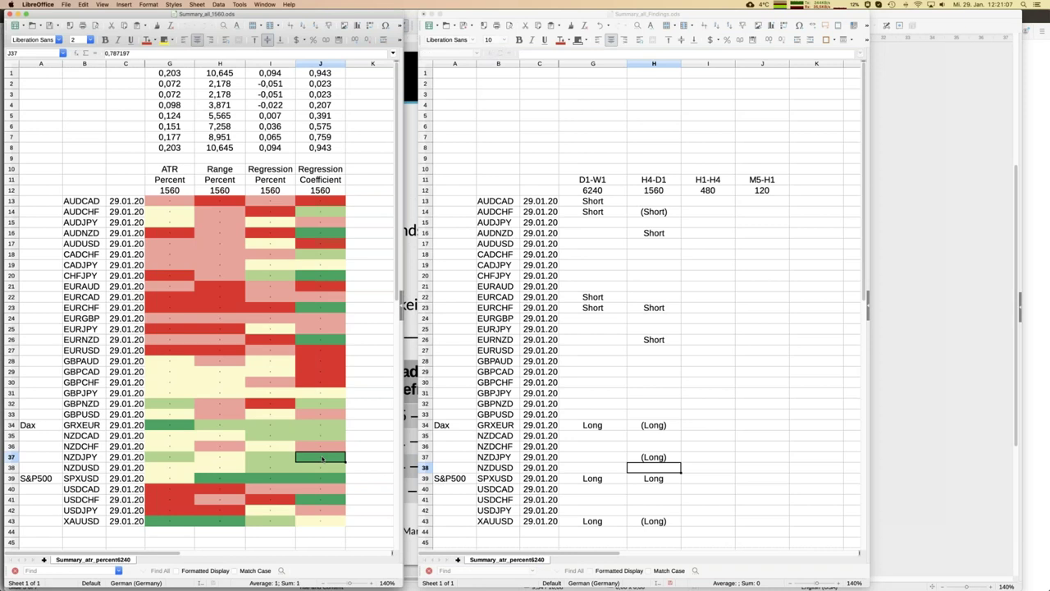
{"action": "left_click", "coordinate": [274, 457]}
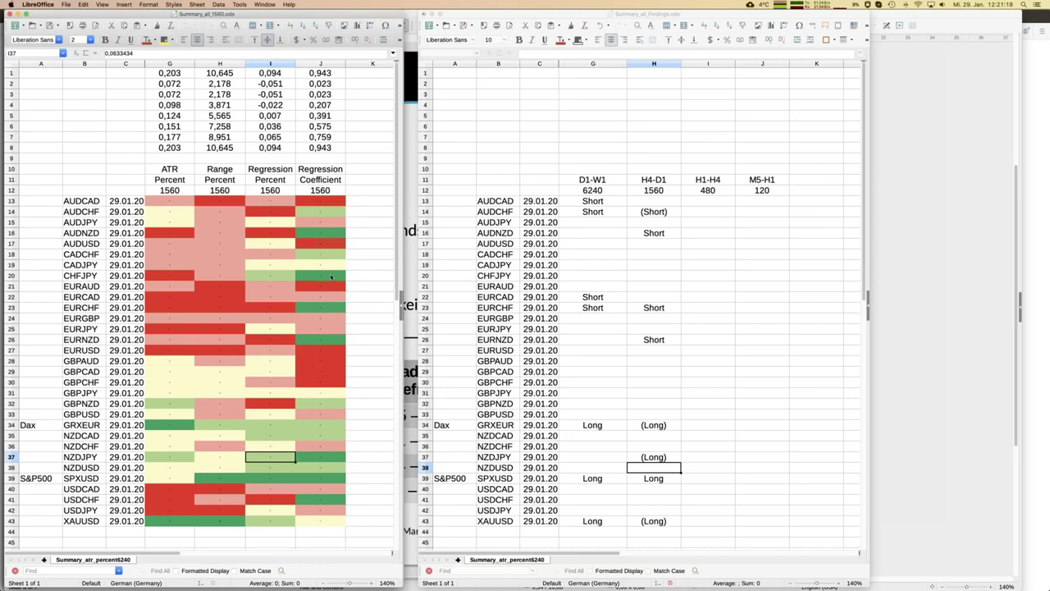
Enter "(Long)" for CHFJPY in the H4-D1 findings column.
{"action": "left_click", "coordinate": [655, 279]}
{"action": "type", "text": "(Long)"}
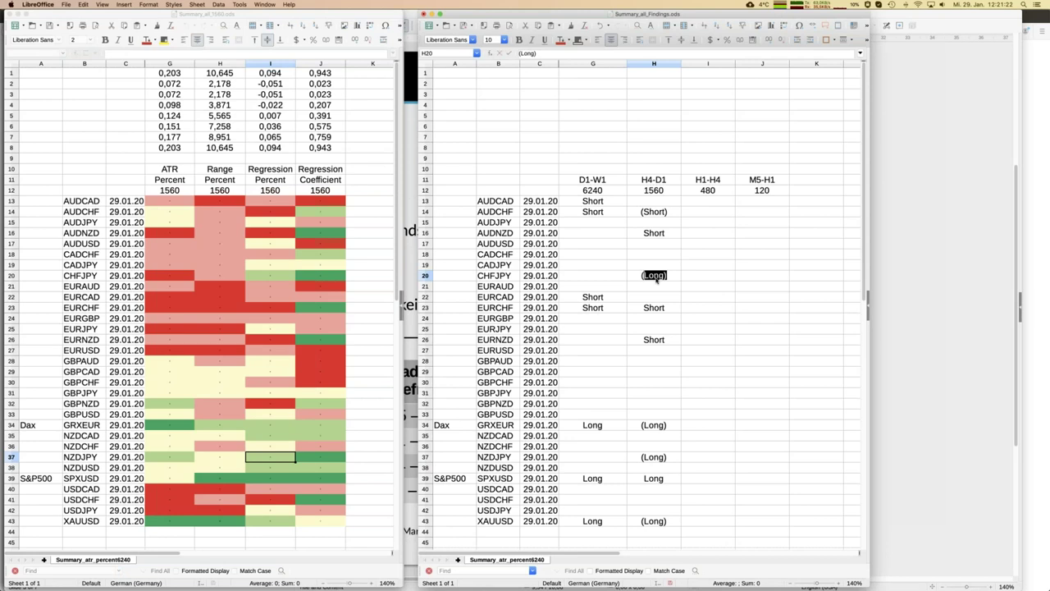
{"action": "key", "text": "Return"}
{"action": "left_click", "coordinate": [656, 279]}
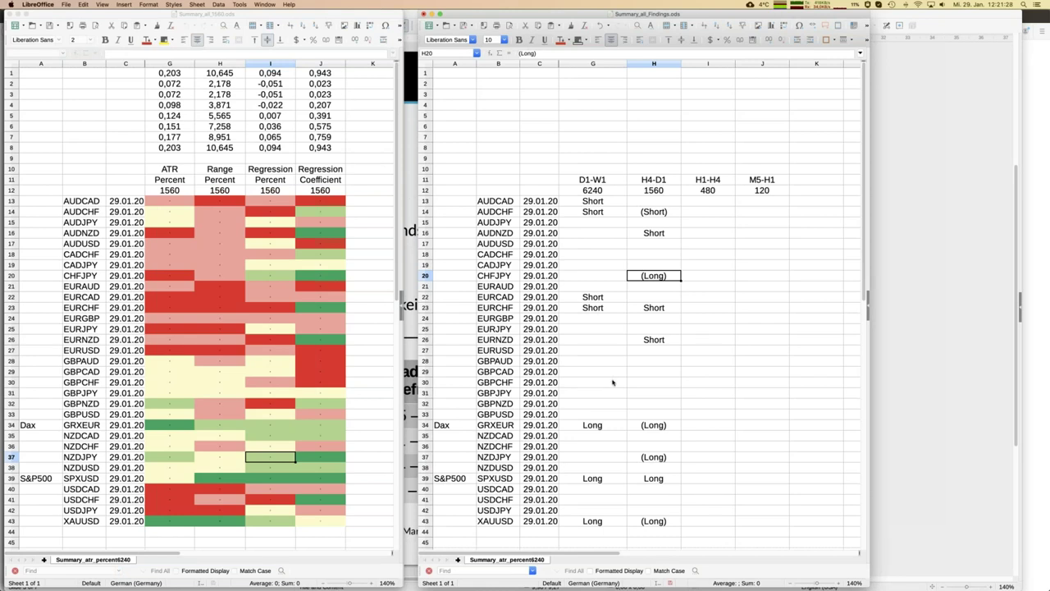
Bring up Summary_all_480.ods and enter "(Long)" for XAUUSD in the H1-H4 column of the findings sheet.
{"action": "left_click", "coordinate": [265, 5]}
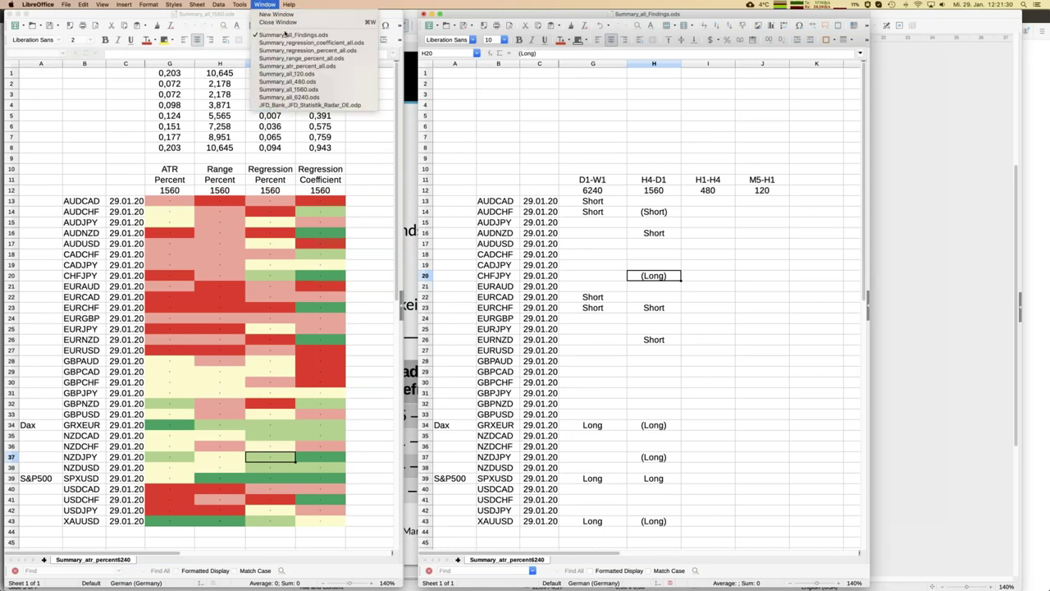
{"action": "left_click", "coordinate": [296, 82]}
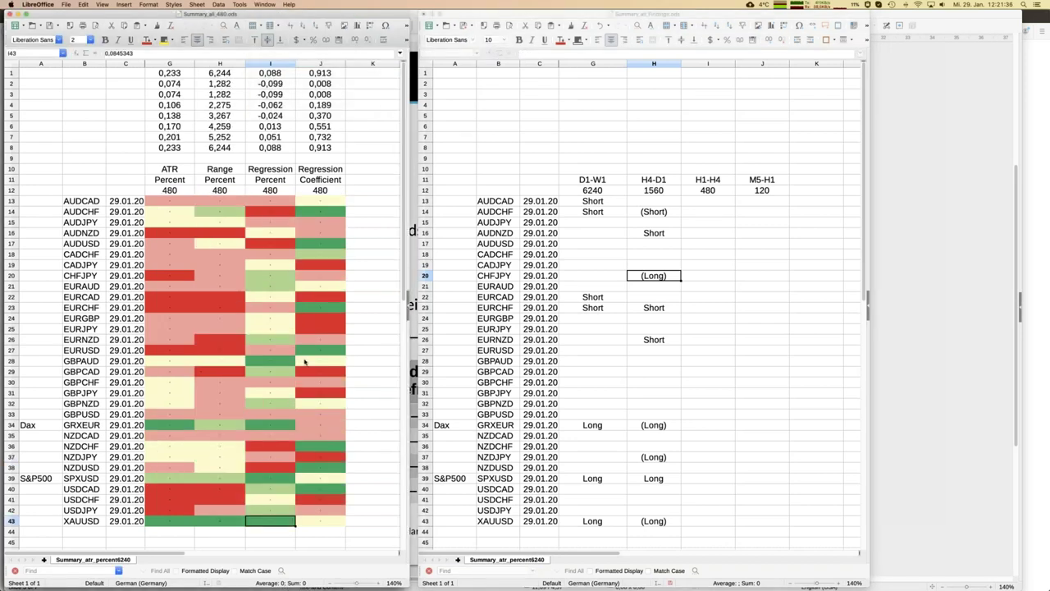
{"action": "left_click", "coordinate": [710, 521]}
{"action": "type", "text": "("}
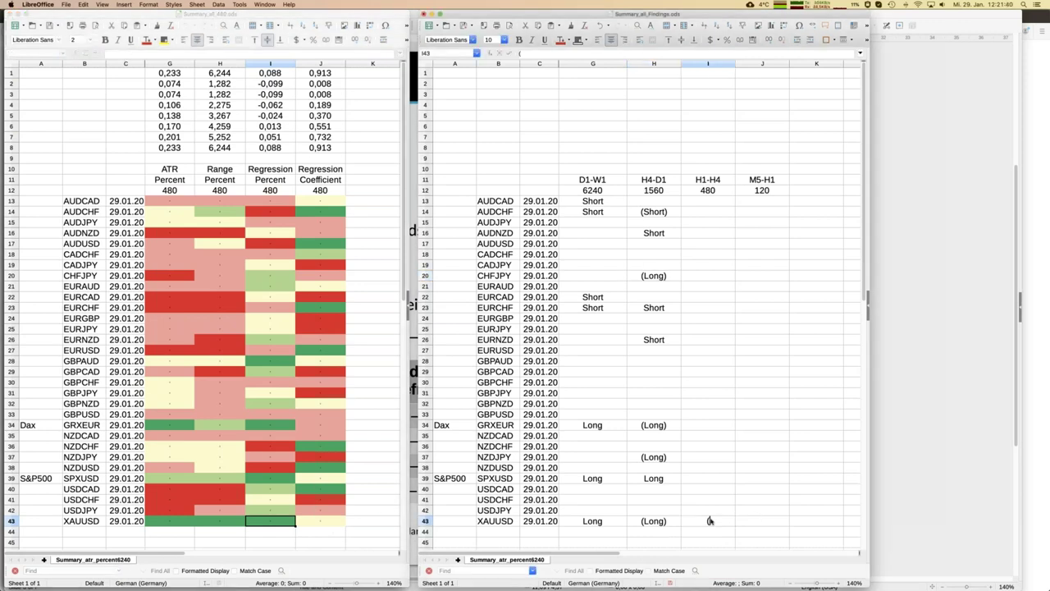
{"action": "type", "text": "Long)"}
{"action": "key", "text": "Return"}
Copy XAUUSD's "(Long)" to SPXUSD in the H1-H4 findings column.
{"action": "left_click", "coordinate": [710, 521]}
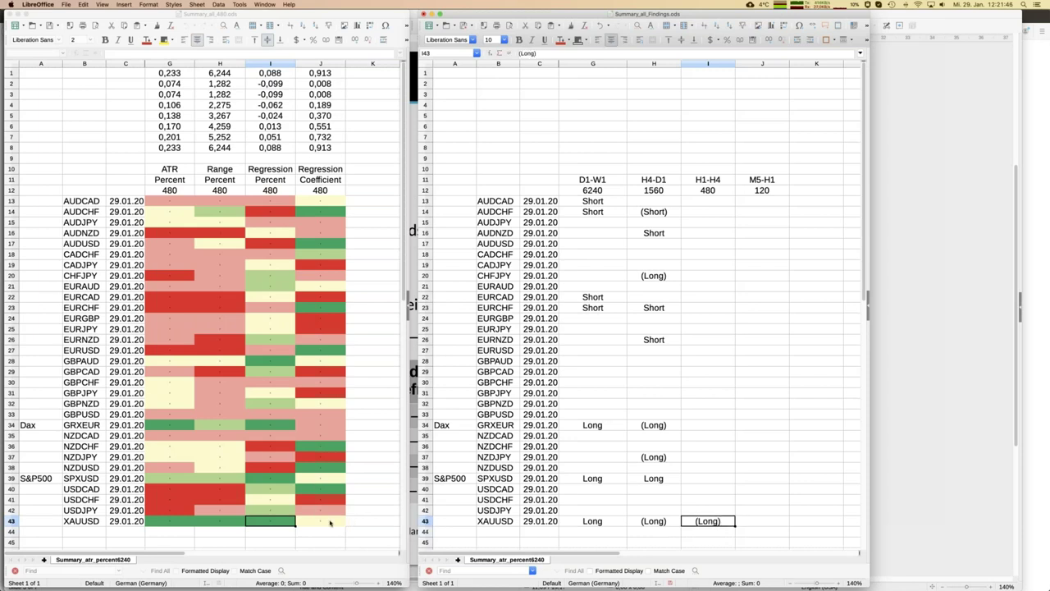
{"action": "key", "text": "ctrl+c"}
{"action": "key", "text": "Up"}
{"action": "key", "text": "super+v"}
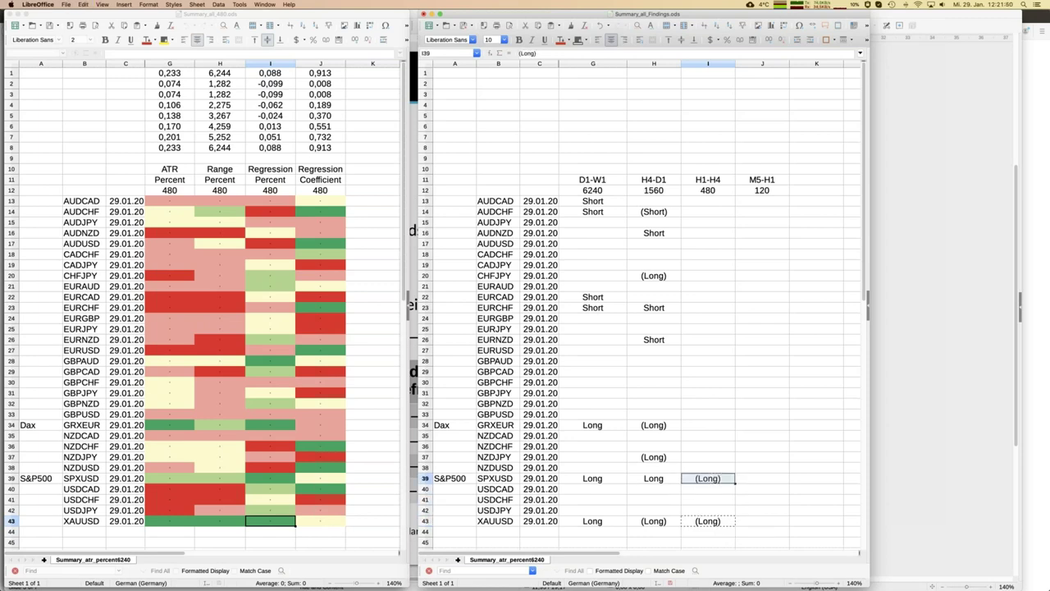
Enter "Short" for NZDCHF in the H1-H4 findings column.
{"action": "key", "text": "Up"}
{"action": "key", "text": "Up"}
{"action": "key", "text": "Up"}
{"action": "key", "text": "Up"}
{"action": "key", "text": "Up"}
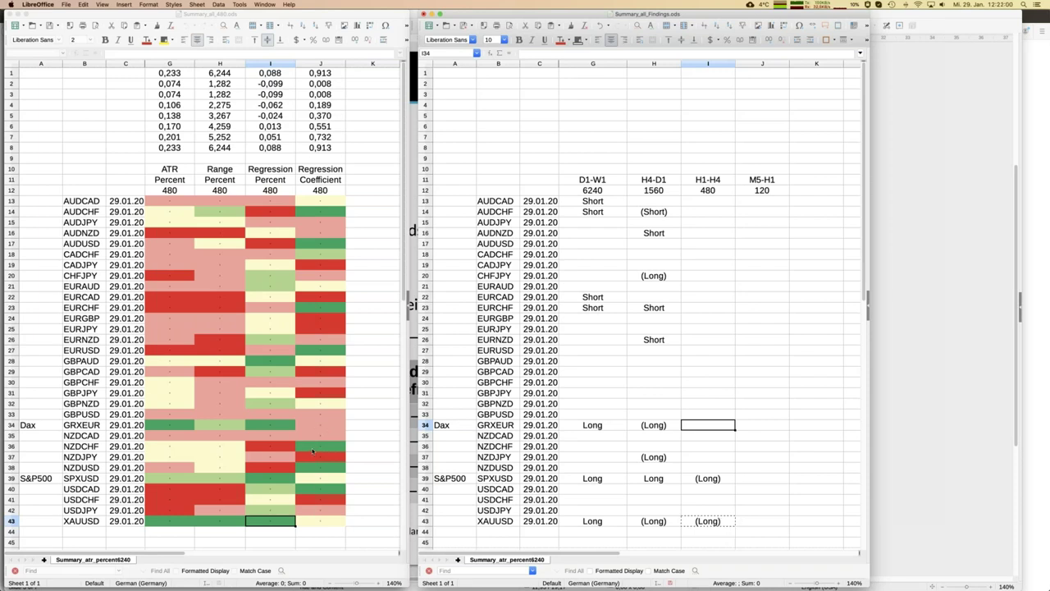
{"action": "left_click", "coordinate": [702, 447]}
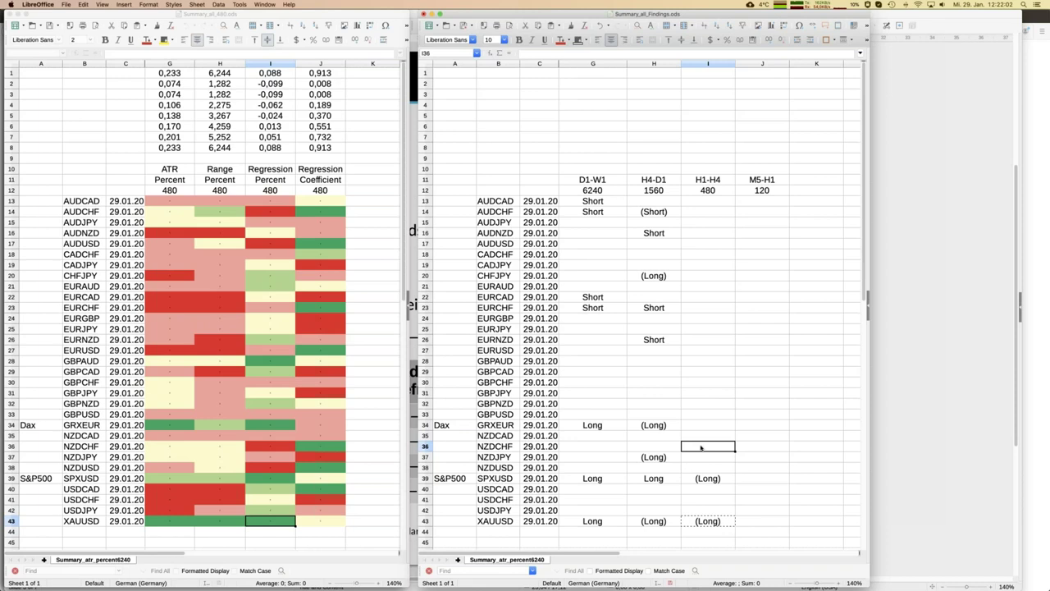
{"action": "type", "text": "Short"}
{"action": "key", "text": "Return"}
Copy NZDCHF's "Short" to NZDUSD in the H1-H4 findings column.
{"action": "left_click", "coordinate": [701, 447]}
{"action": "key", "text": "ctrl+c"}
{"action": "key", "text": "Down"}
{"action": "key", "text": "Down"}
{"action": "key", "text": "ctrl+v"}
Paste the copied "Short" for AUDCHF in the H1-H4 findings column.
{"action": "key", "text": "Up"}
{"action": "key", "text": "Up"}
{"action": "key", "text": "Up"}
{"action": "key", "text": "Up"}
{"action": "key", "text": "Up"}
{"action": "key", "text": "Up"}
{"action": "key", "text": "Up"}
{"action": "key", "text": "Up"}
{"action": "key", "text": "Up"}
{"action": "key", "text": "Up"}
{"action": "key", "text": "Up"}
{"action": "key", "text": "Up"}
{"action": "key", "text": "Up"}
{"action": "key", "text": "Up"}
{"action": "key", "text": "Up"}
{"action": "key", "text": "Up"}
{"action": "key", "text": "Up"}
{"action": "key", "text": "Up"}
{"action": "key", "text": "Up"}
{"action": "key", "text": "Up"}
{"action": "key", "text": "ctrl+v"}
Paste the copied "Short" for AUDUSD in the H1-H4 findings column.
{"action": "key", "text": "Down"}
{"action": "key", "text": "Down"}
{"action": "key", "text": "Down"}
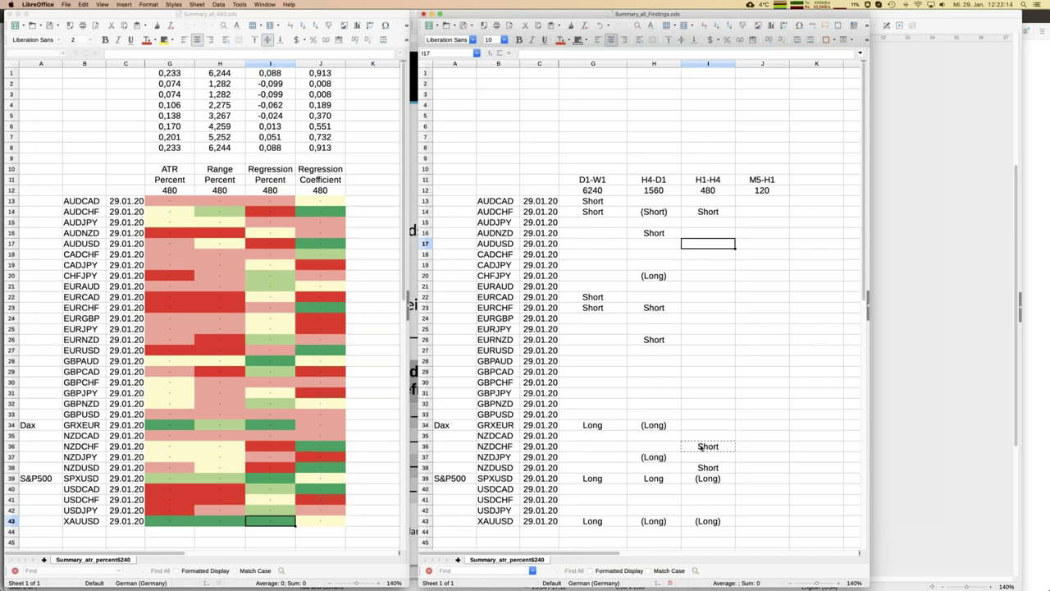
{"action": "key", "text": "ctrl+v"}
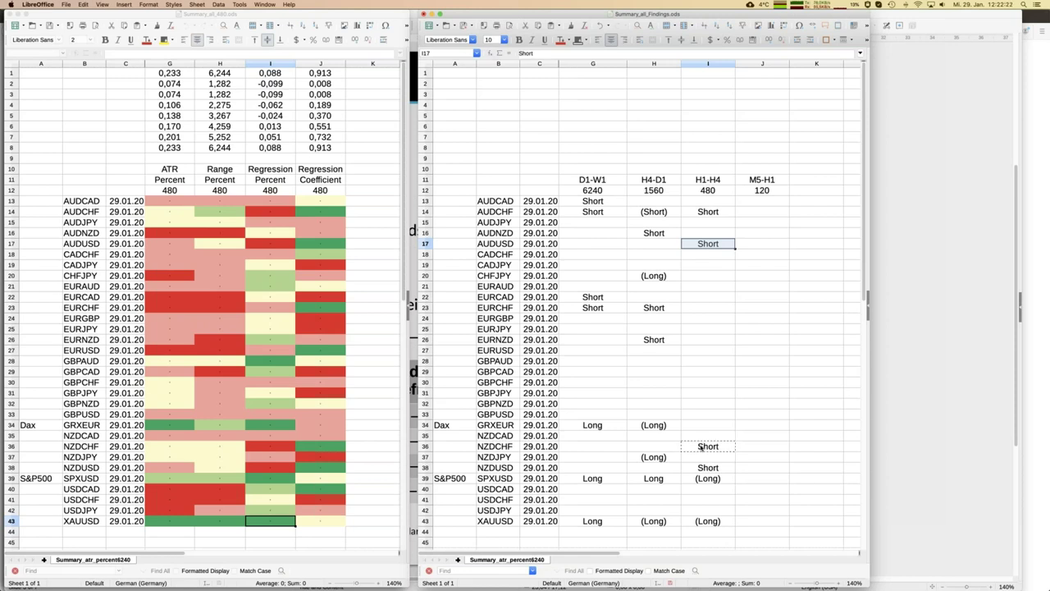
Enter "(Short)" for EURCHF in the H1-H4 findings column.
{"action": "key", "text": "Down"}
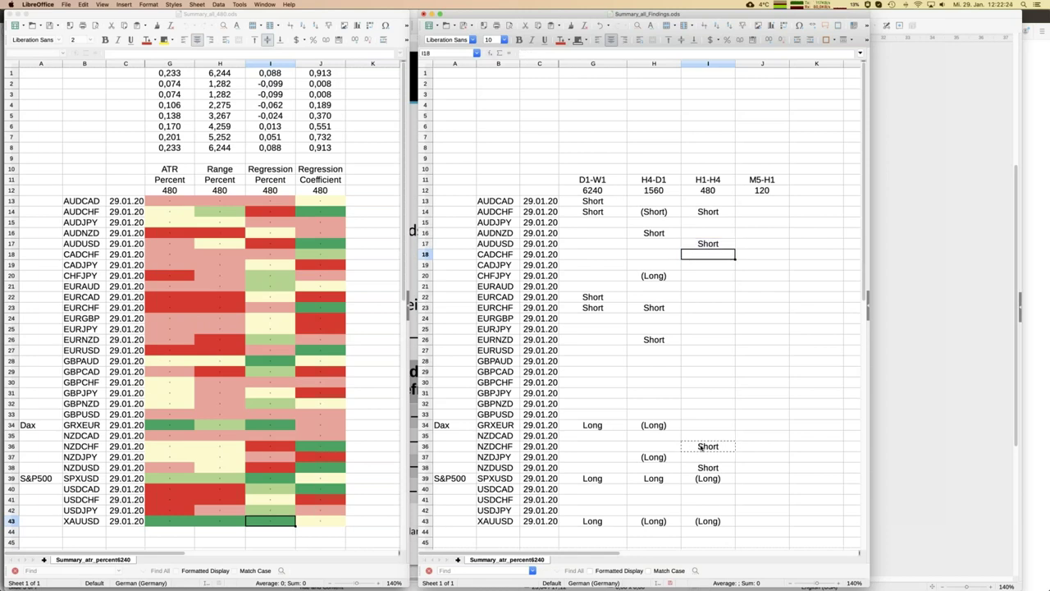
{"action": "key", "text": "Down"}
{"action": "key", "text": "Down"}
{"action": "key", "text": "Down"}
{"action": "key", "text": "Down"}
{"action": "key", "text": "Down"}
{"action": "type", "text": "(Short)"}
{"action": "key", "text": "Return"}
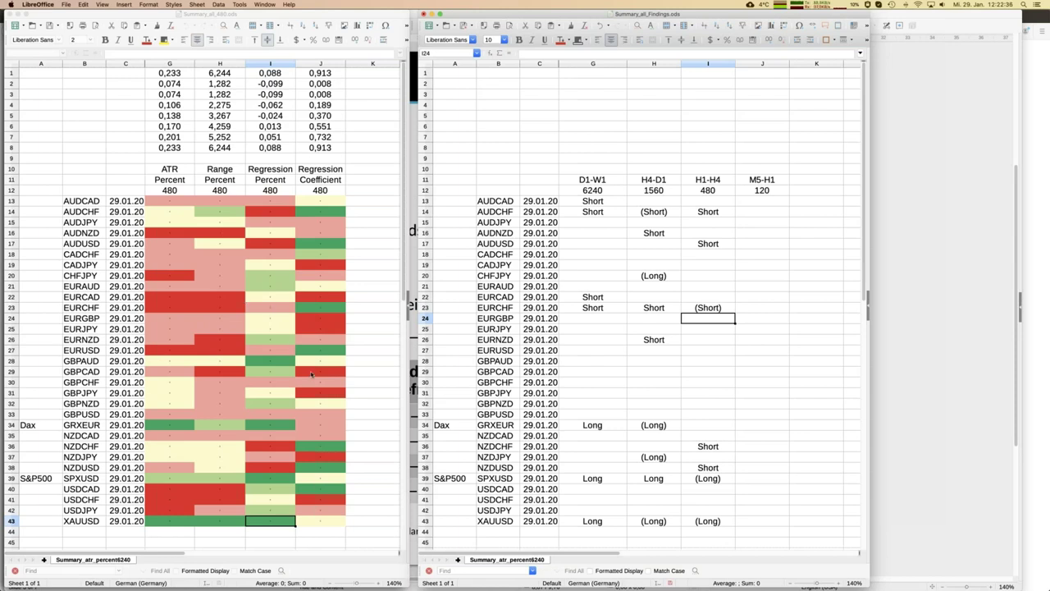
Enter "(Short)" for EURUSD in the H1-H4 findings column.
{"action": "left_click", "coordinate": [716, 350]}
{"action": "type", "text": "(Short"}
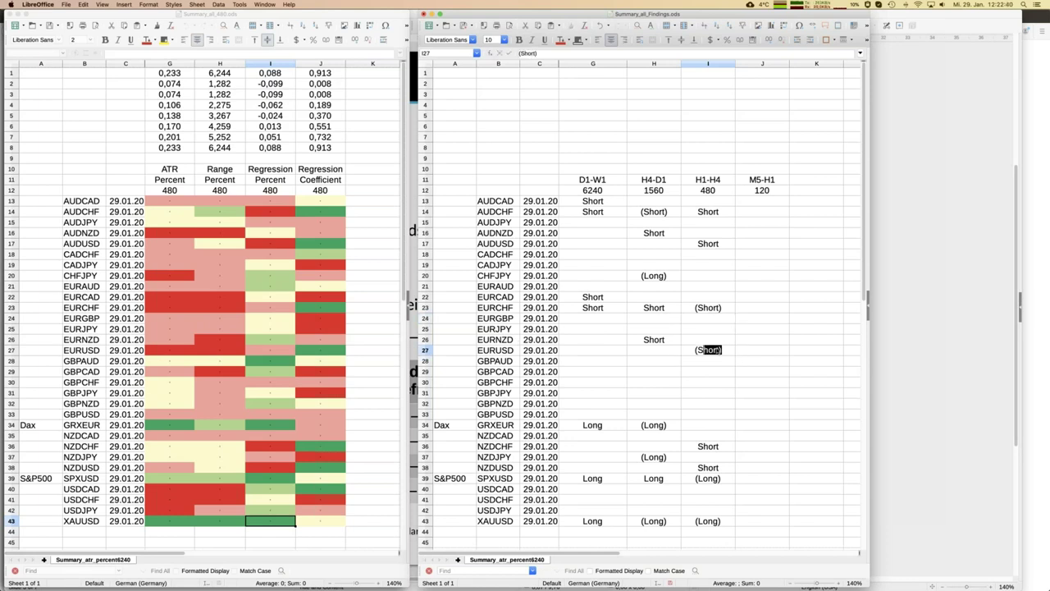
{"action": "key", "text": "Return"}
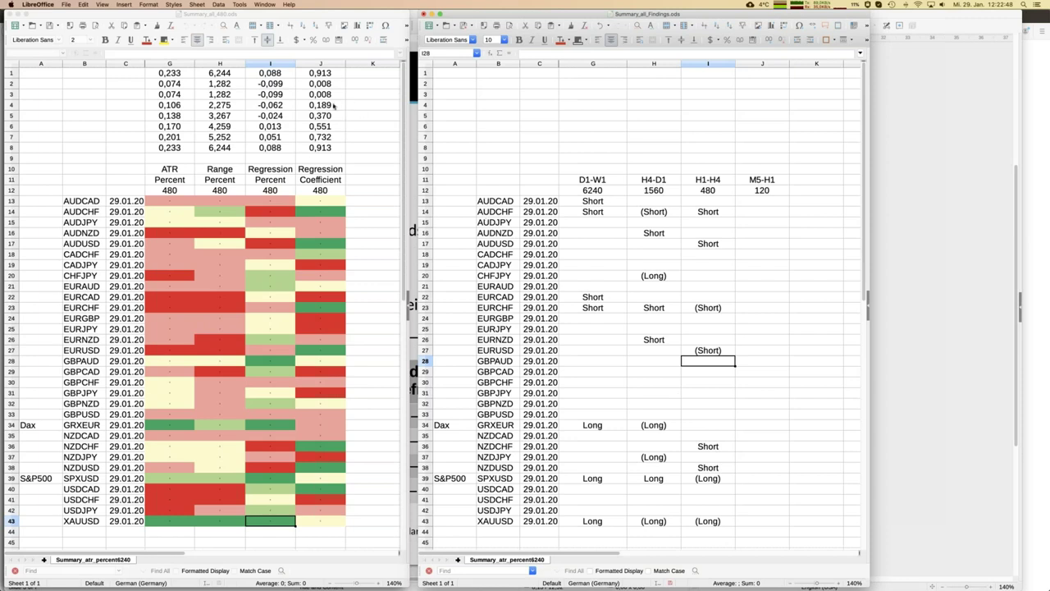
Bring up Summary_all_120.ods beside the findings and enter "Long" for XAUUSD in the M5-H1 column.
{"action": "left_click", "coordinate": [264, 4]}
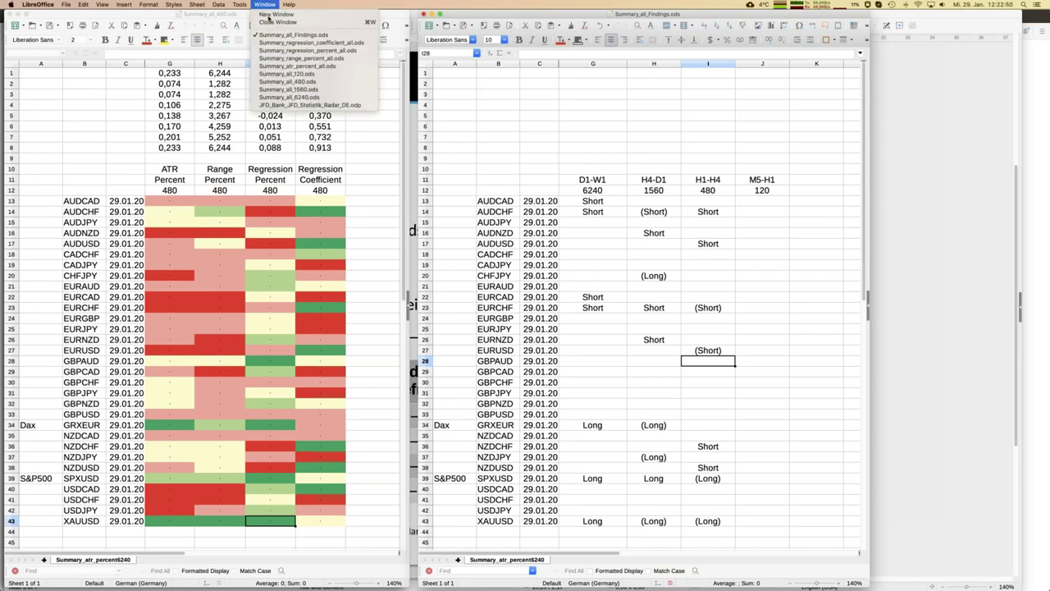
{"action": "left_click", "coordinate": [283, 76]}
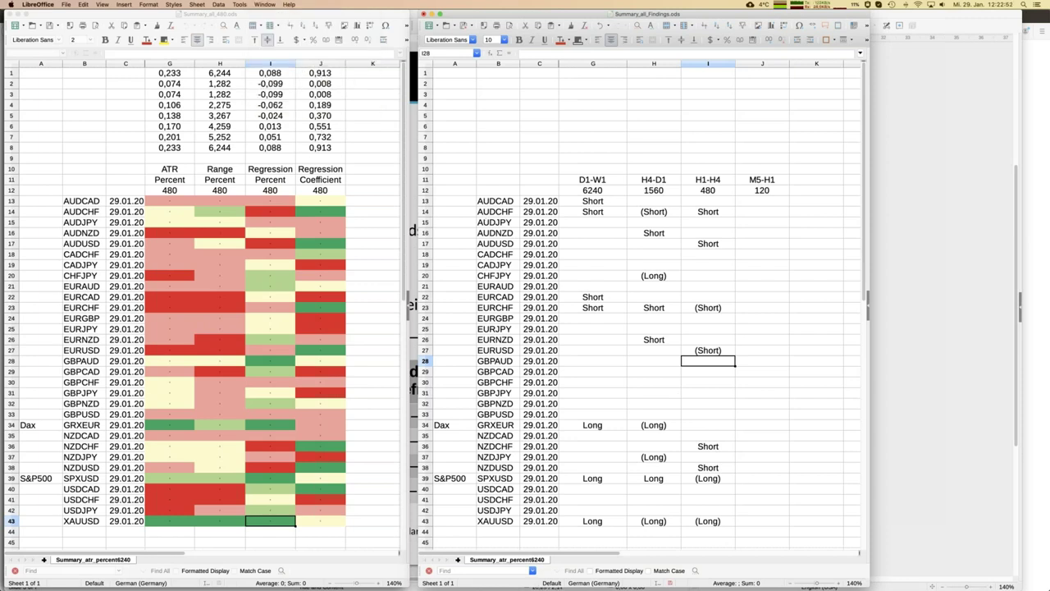
{"action": "left_click", "coordinate": [756, 522]}
{"action": "type", "text": "Long"}
{"action": "key", "text": "Return"}
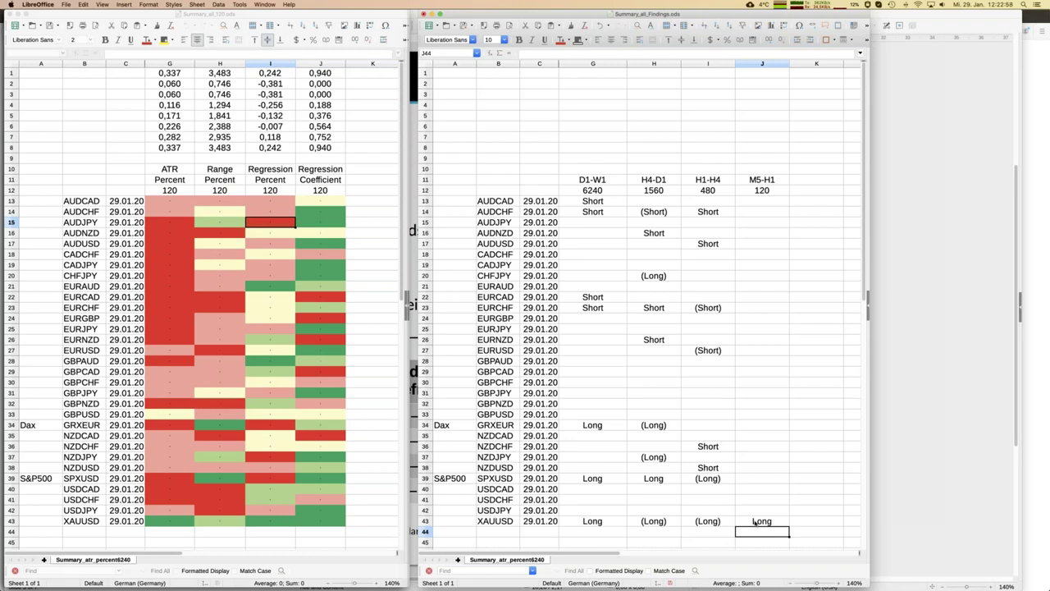
{"action": "key", "text": "Up"}
{"action": "key", "text": "Up"}
{"action": "key", "text": "Up"}
{"action": "key", "text": "Up"}
{"action": "key", "text": "Up"}
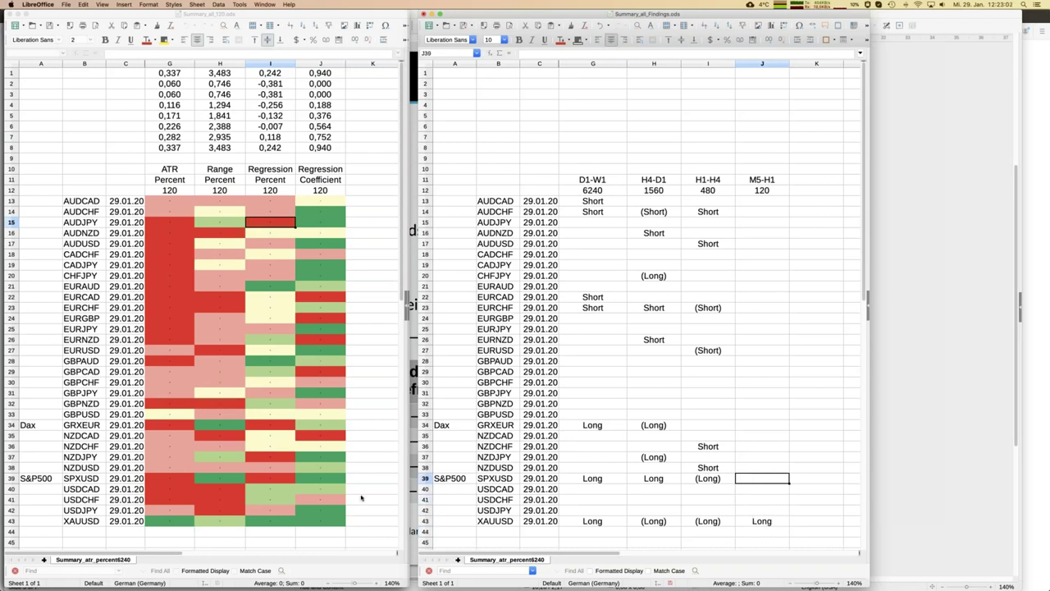
{"action": "left_click", "coordinate": [275, 481]}
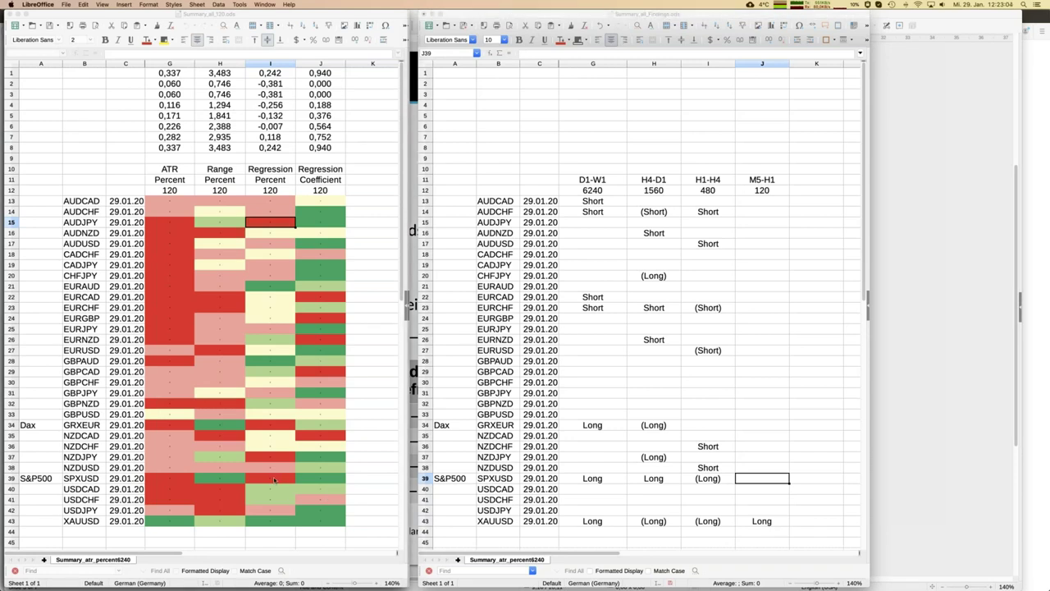
{"action": "left_click", "coordinate": [275, 481]}
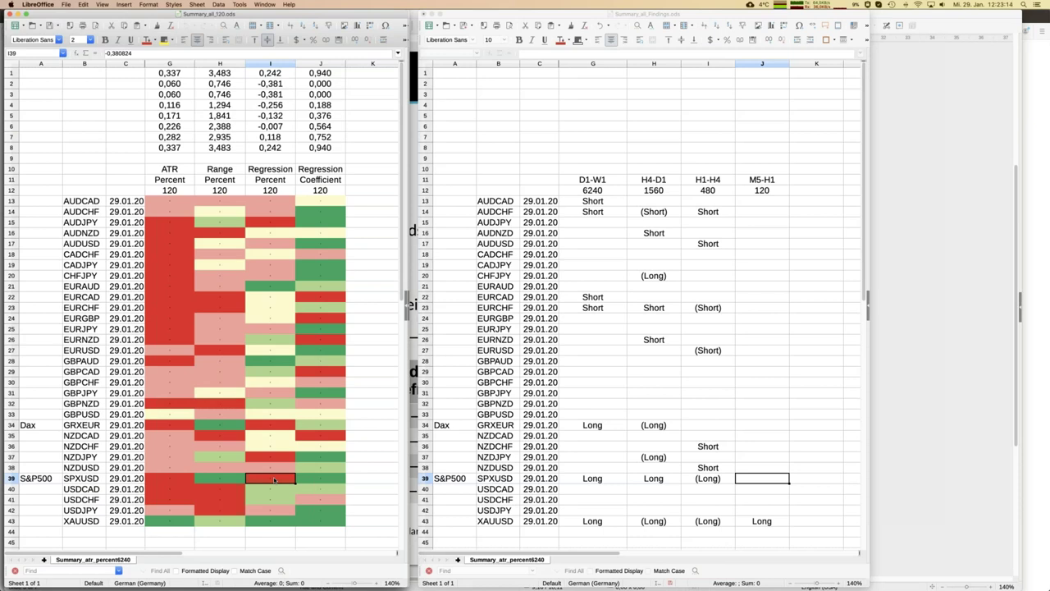
{"action": "type", "text": "Short"}
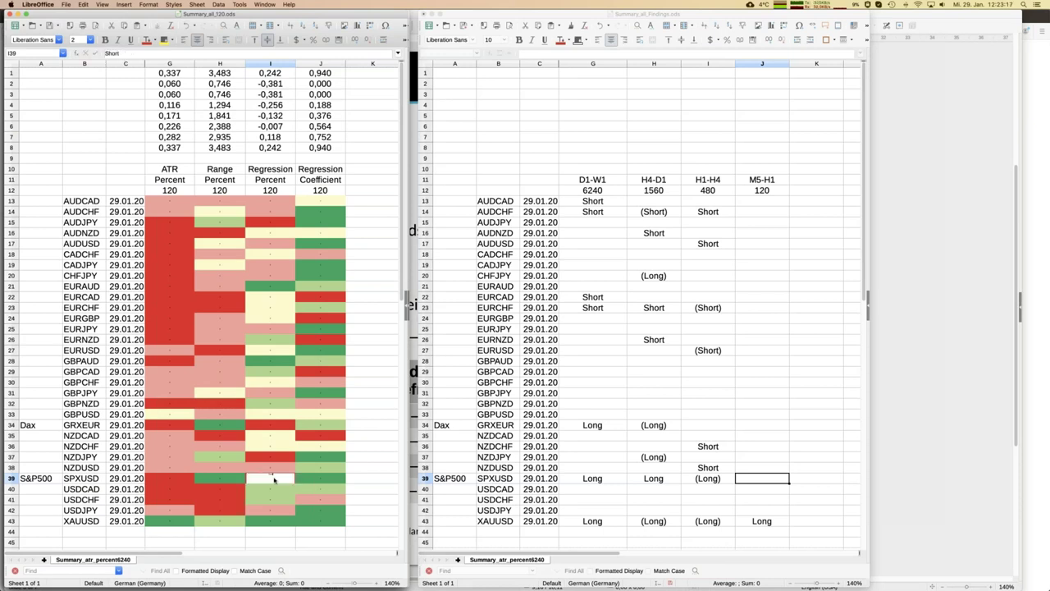
{"action": "key", "text": "Escape"}
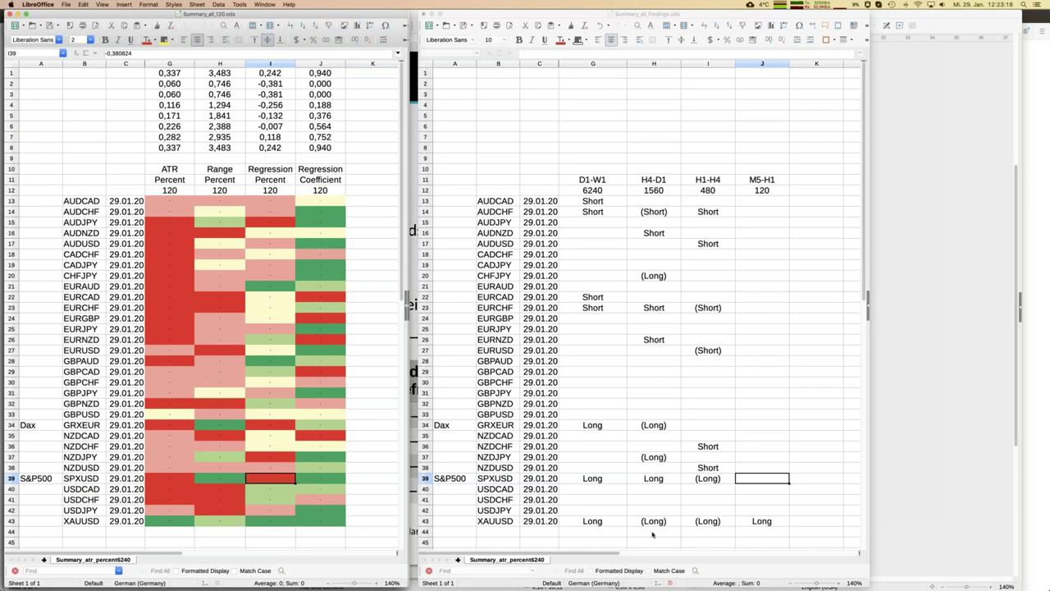
Enter "Short" for SPXUSD in the M5-H1 findings column.
{"action": "left_click", "coordinate": [761, 482]}
{"action": "type", "text": "Short"}
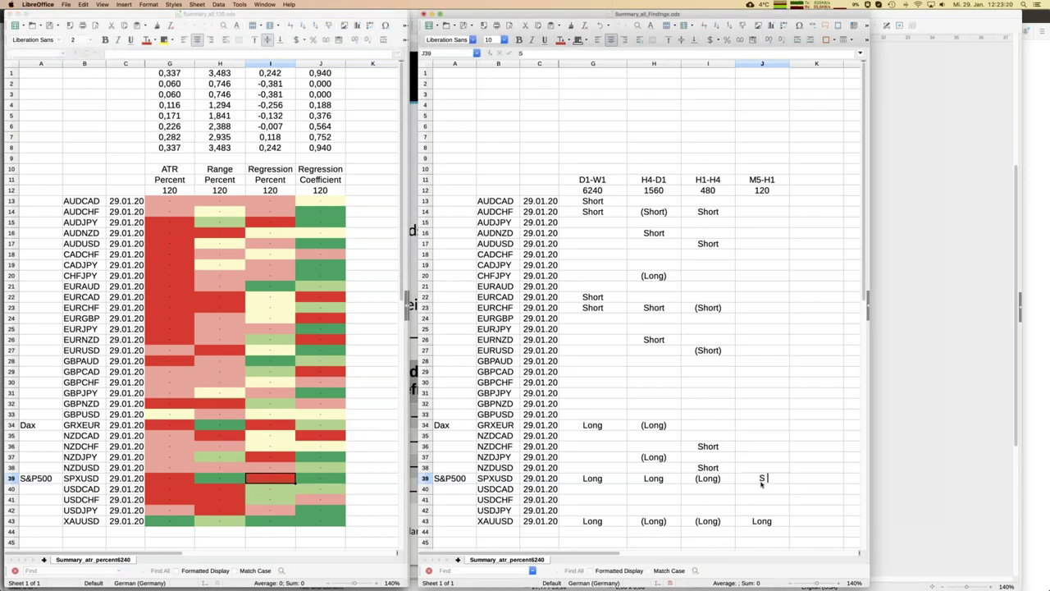
{"action": "key", "text": "Return"}
Enter "(Short)" for GRXEUR (Dax) in the M5-H1 findings column.
{"action": "key", "text": "Up"}
{"action": "key", "text": "Up"}
{"action": "key", "text": "Up"}
{"action": "key", "text": "Up"}
{"action": "key", "text": "Up"}
{"action": "key", "text": "Up"}
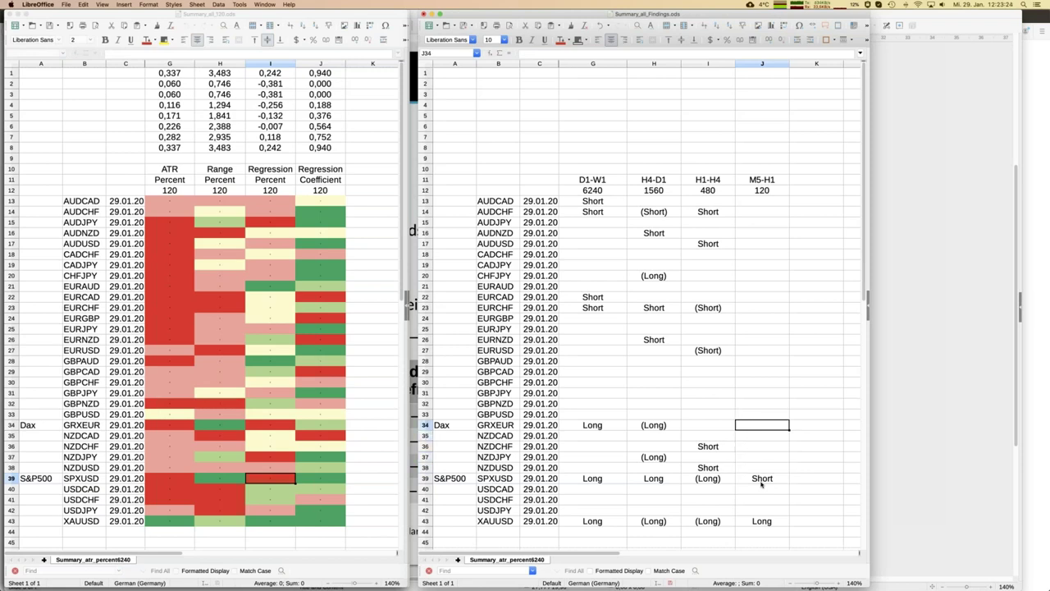
{"action": "type", "text": "(Short)"}
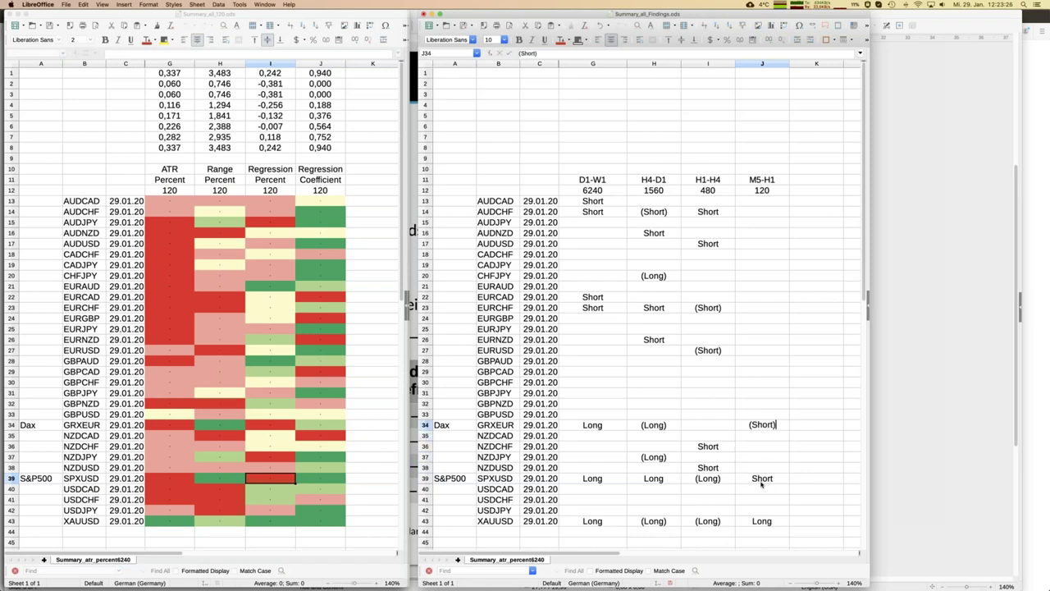
{"action": "key", "text": "Return"}
Enter "Short" for NZDJPY in the M5-H1 findings column.
{"action": "key", "text": "Down"}
{"action": "key", "text": "Down"}
{"action": "type", "text": "Short"}
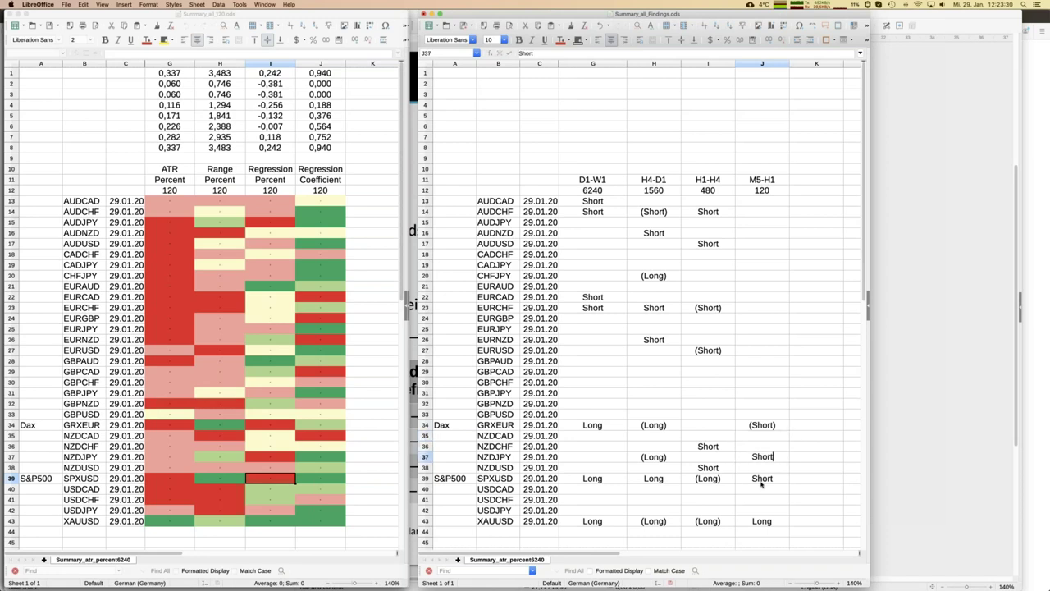
{"action": "key", "text": "Return"}
Enter "(Short)" for AUDCHF and "Short" for AUDJPY in the M5-H1 findings column.
{"action": "key", "text": "Up"}
{"action": "key", "text": "Up"}
{"action": "key", "text": "Up"}
{"action": "key", "text": "Up"}
{"action": "key", "text": "Up"}
{"action": "key", "text": "Up"}
{"action": "key", "text": "Up"}
{"action": "key", "text": "Up"}
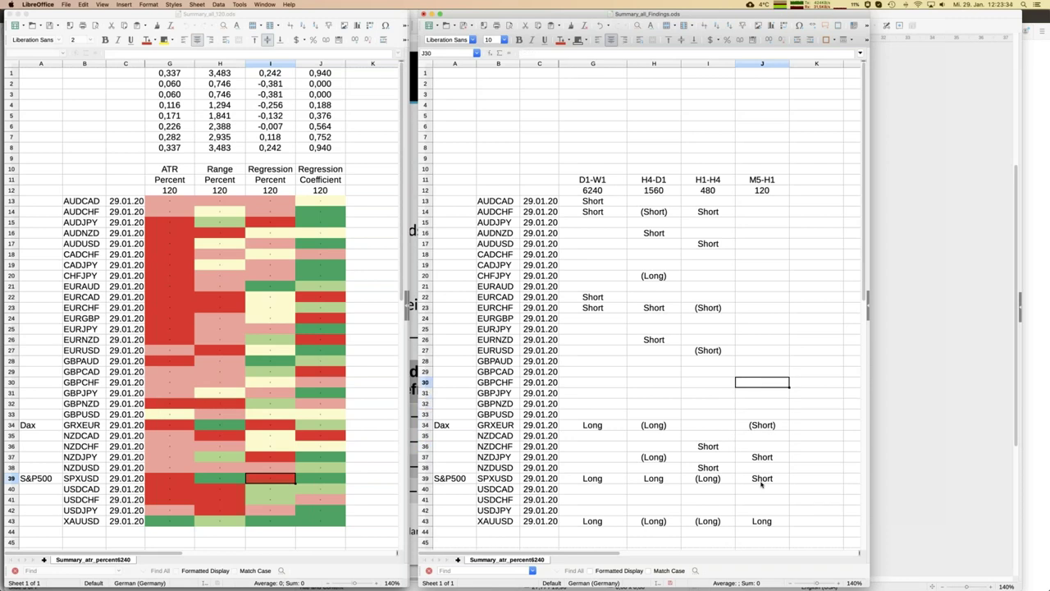
{"action": "key", "text": "Up"}
{"action": "key", "text": "Up"}
{"action": "key", "text": "Up"}
{"action": "key", "text": "Up"}
{"action": "key", "text": "Up"}
{"action": "key", "text": "Up"}
{"action": "key", "text": "Up"}
{"action": "key", "text": "Up"}
{"action": "key", "text": "Up"}
{"action": "key", "text": "Up"}
{"action": "key", "text": "Up"}
{"action": "key", "text": "Up"}
{"action": "key", "text": "Up"}
{"action": "key", "text": "Up"}
{"action": "key", "text": "Up"}
{"action": "key", "text": "Up"}
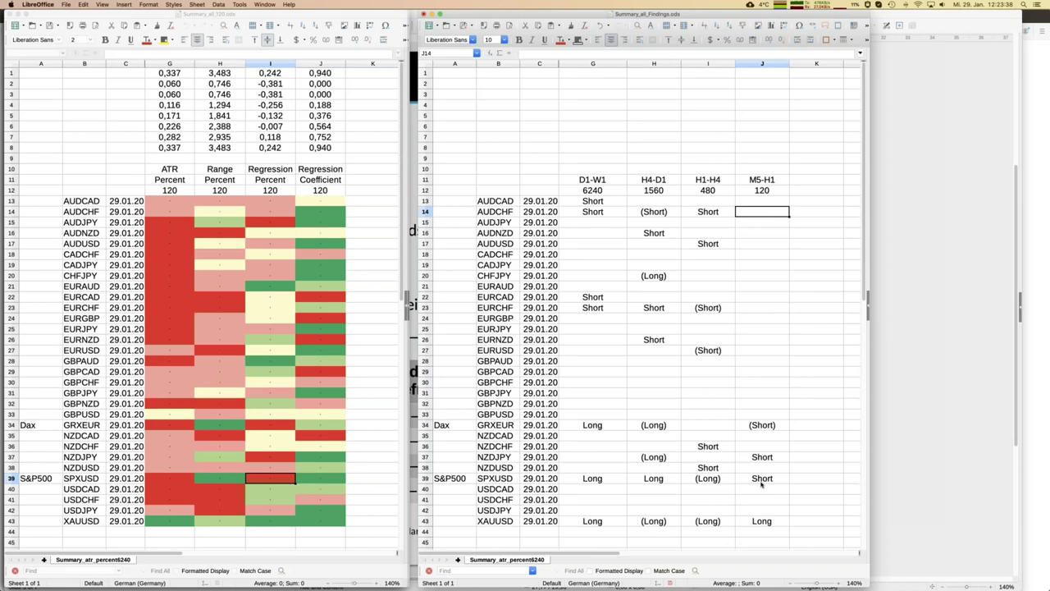
{"action": "type", "text": "(Short)"}
{"action": "key", "text": "Return"}
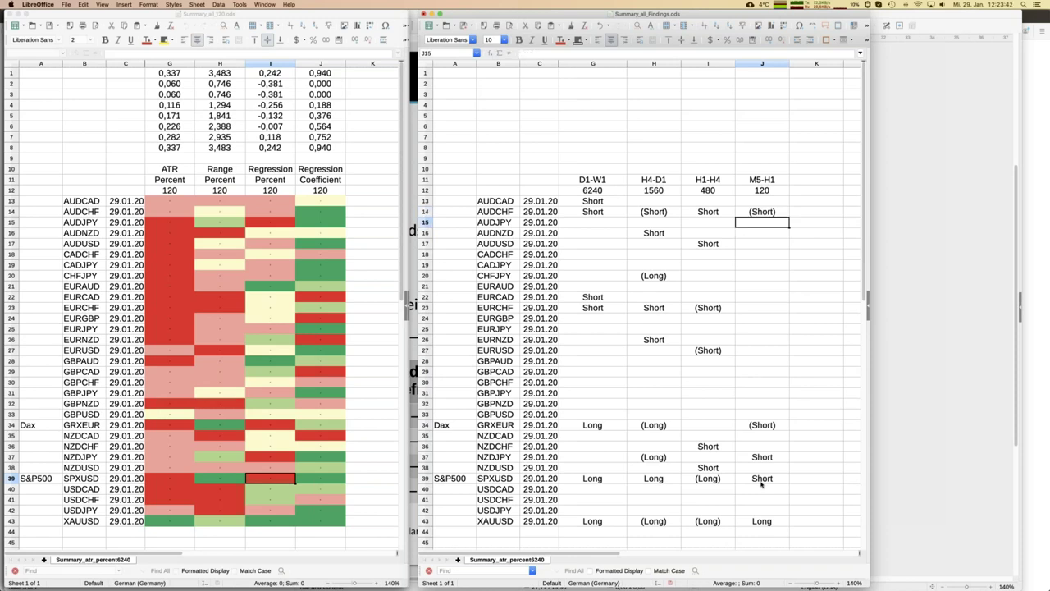
{"action": "type", "text": "Short"}
{"action": "key", "text": "Return"}
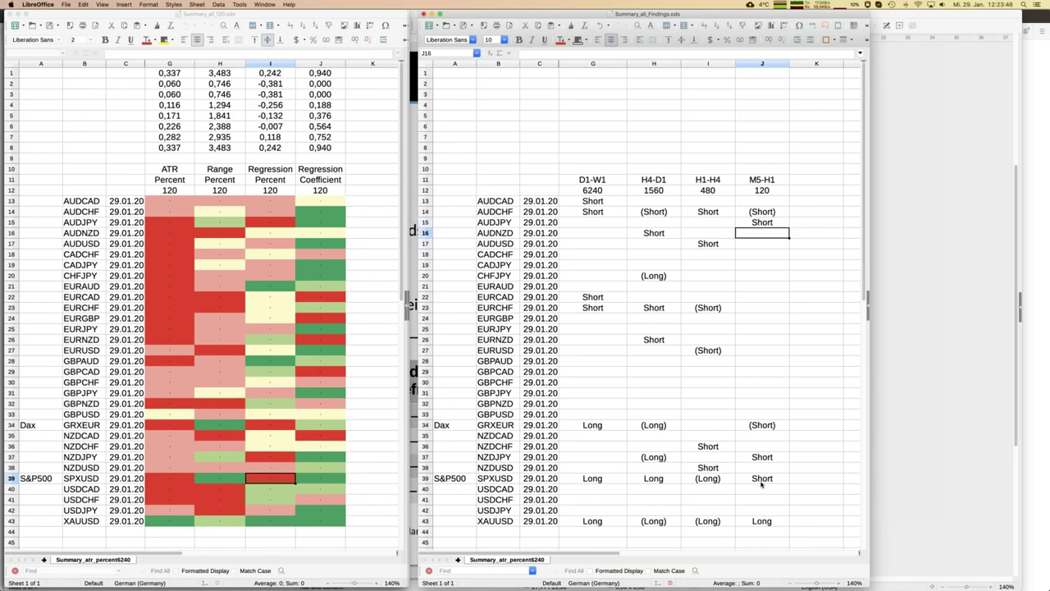
Enter "(Short)" for AUDUSD in the M5-H1 findings column.
{"action": "key", "text": "Down"}
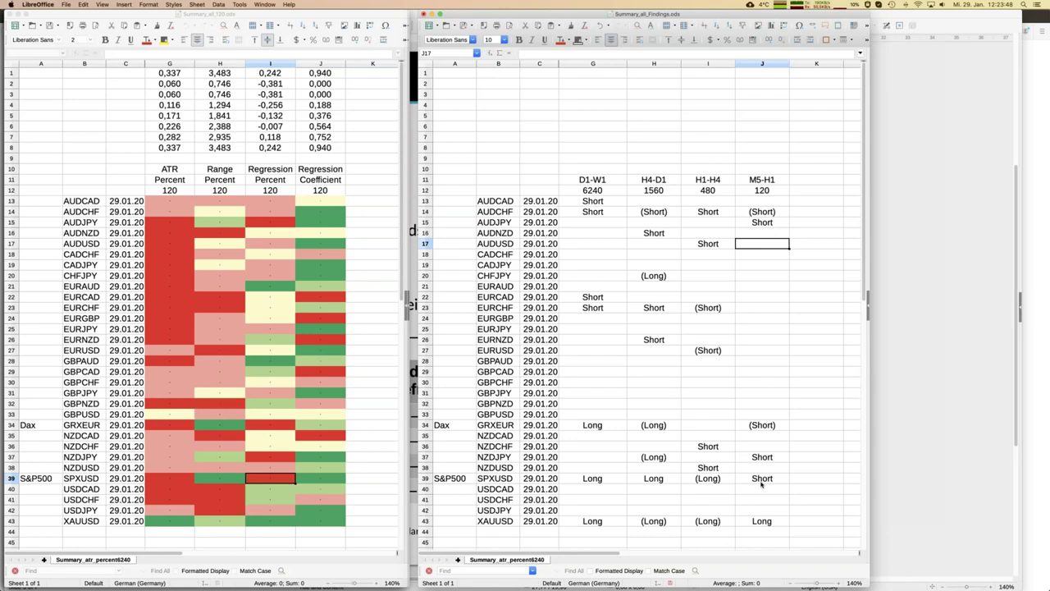
{"action": "type", "text": "(Short)"}
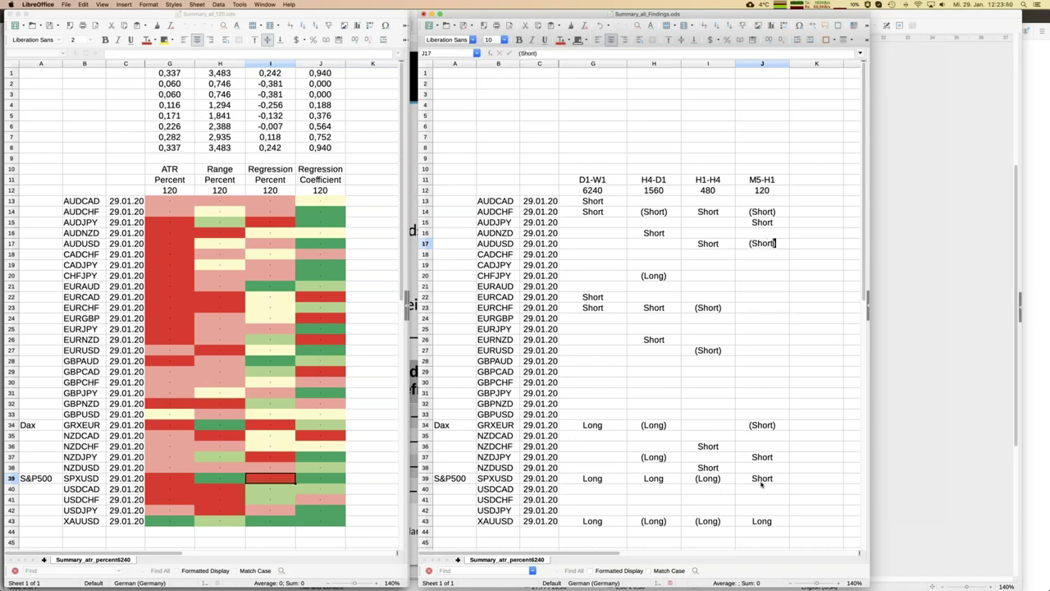
{"action": "key", "text": "Return"}
Copy AUDUSD's "(Short)" to CADJPY and CHFJPY in the M5-H1 findings column.
{"action": "key", "text": "Up"}
{"action": "key", "text": "ctrl+c"}
{"action": "key", "text": "Down"}
{"action": "key", "text": "Down"}
{"action": "key", "text": "ctrl+v"}
{"action": "key", "text": "Down"}
{"action": "key", "text": "ctrl+v"}
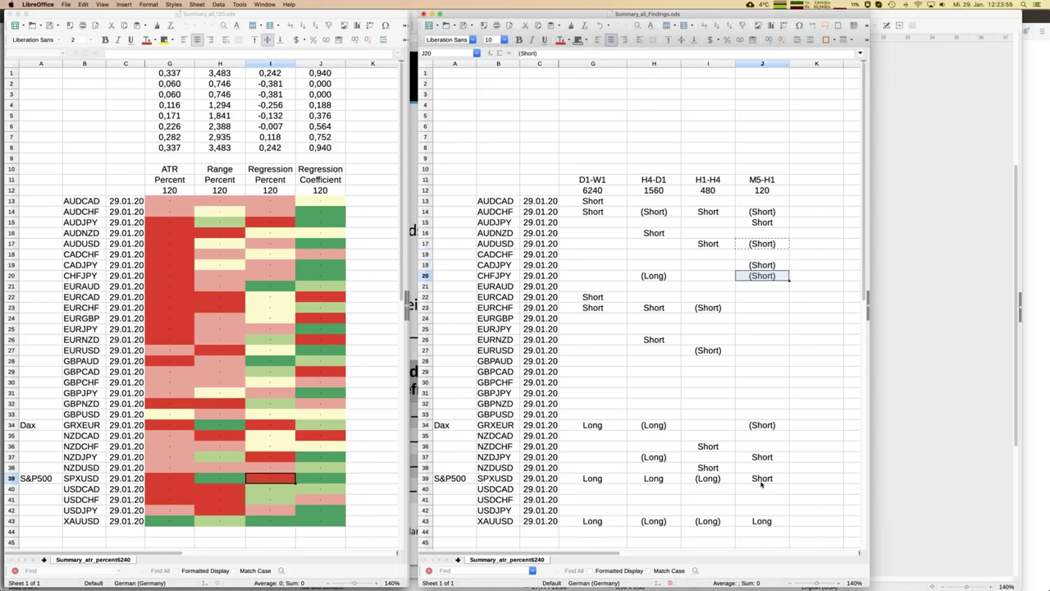
Enter "(Long)" for EURAUD in the M5-H1 findings column.
{"action": "key", "text": "Down"}
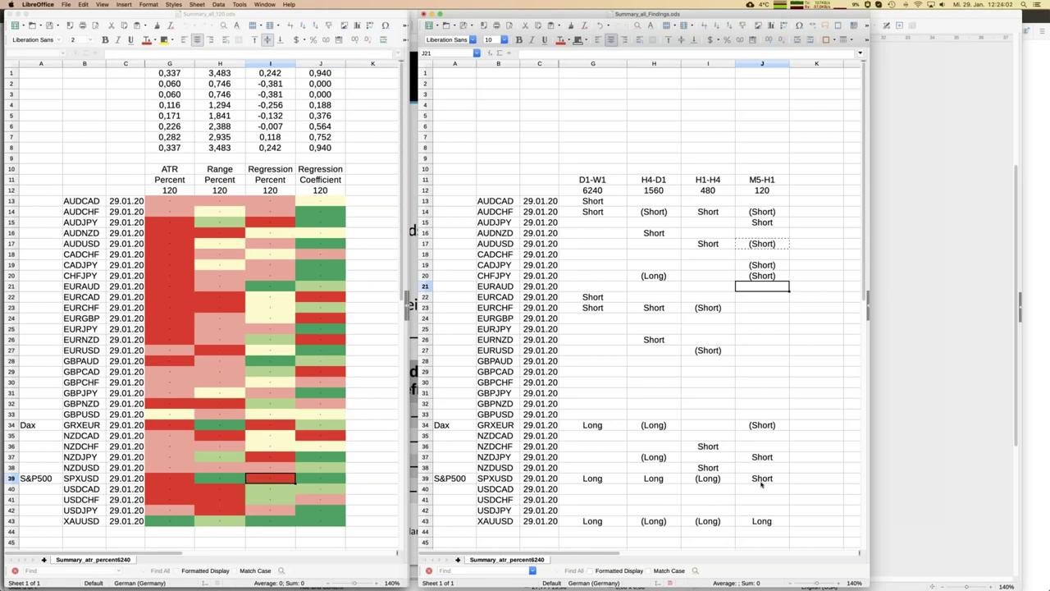
{"action": "type", "text": "(Long)"}
{"action": "key", "text": "Return"}
Enter "(Long)" for GBPAUD in the M5-H1 findings column.
{"action": "key", "text": "Down"}
{"action": "key", "text": "Down"}
{"action": "key", "text": "Down"}
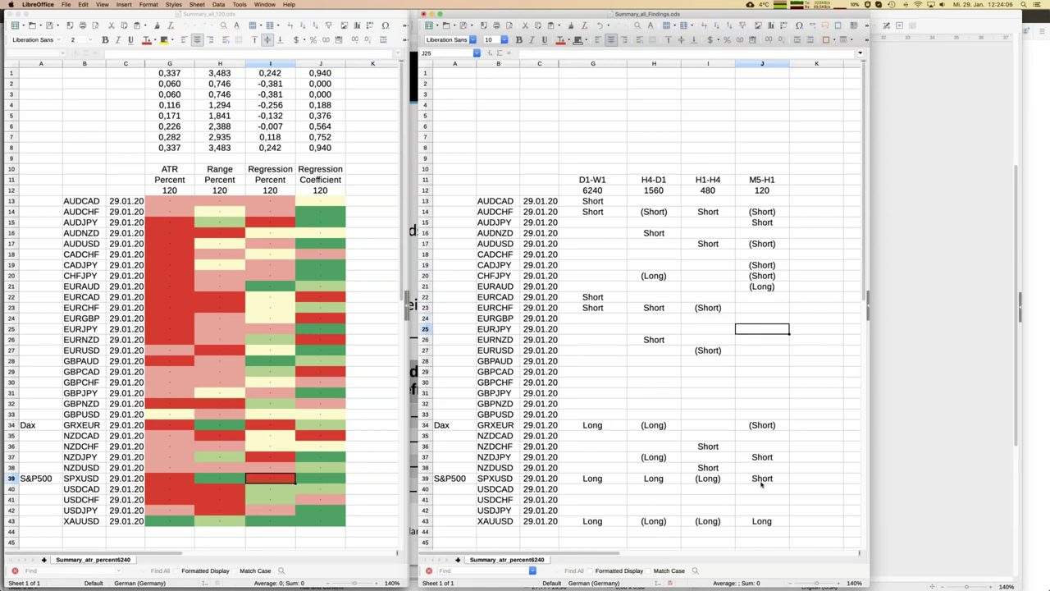
{"action": "key", "text": "Down"}
{"action": "key", "text": "Down"}
{"action": "key", "text": "Down"}
{"action": "type", "text": "(S"}
{"action": "key", "text": "BackSpace"}
{"action": "key", "text": "BackSpace"}
{"action": "type", "text": "L"}
{"action": "key", "text": "End"}
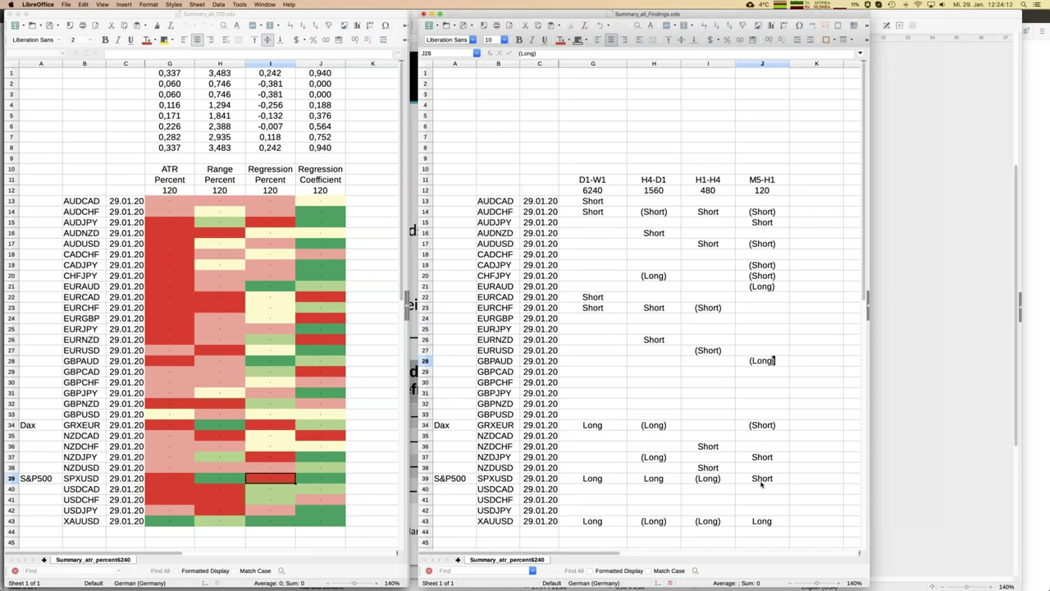
{"action": "key", "text": "Return"}
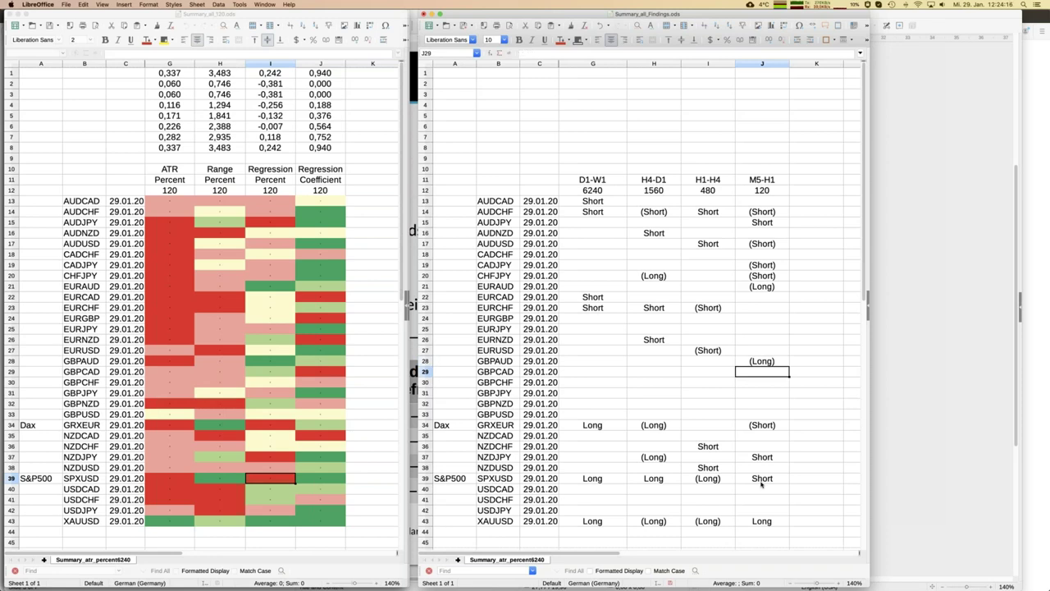
{"action": "key", "text": "Down"}
{"action": "key", "text": "Down"}
{"action": "key", "text": "Down"}
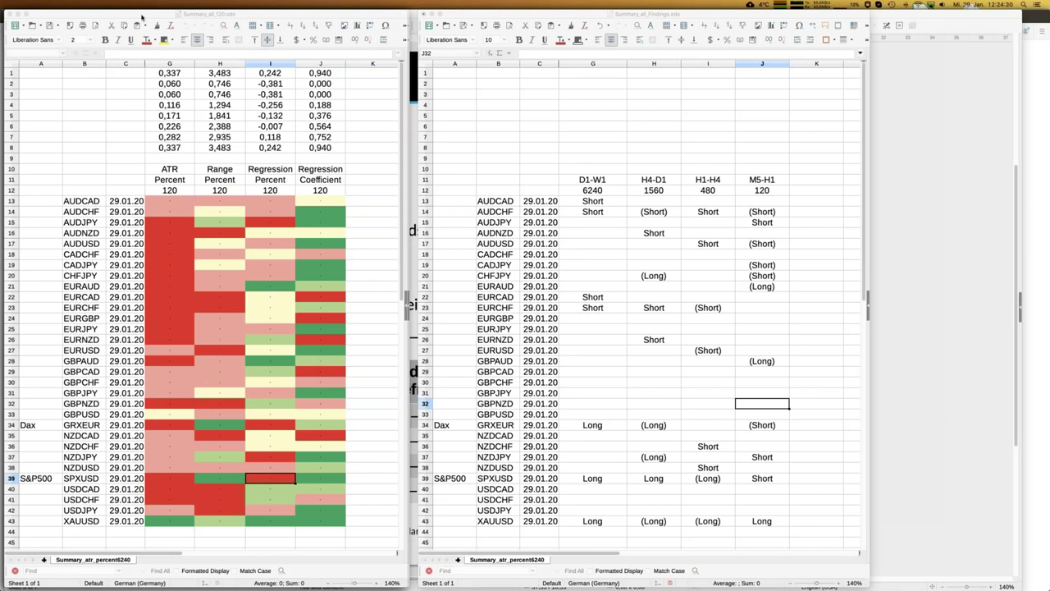
Bring up Summary_all_1560.ods beside the findings and enter "Short" for USDCHF in the H4-D1 column.
{"action": "left_click", "coordinate": [265, 4]}
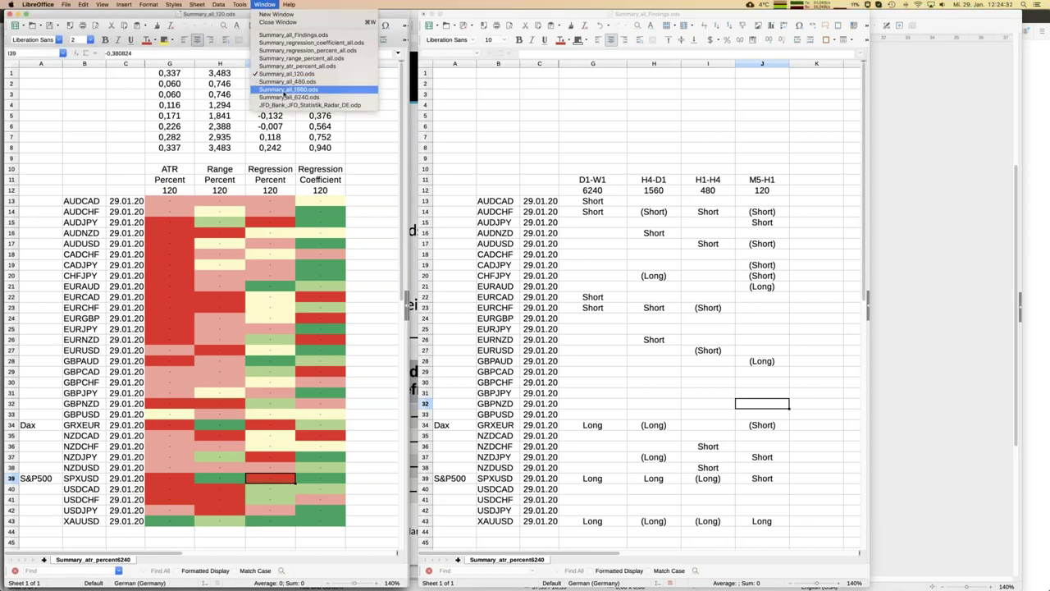
{"action": "left_click", "coordinate": [287, 89]}
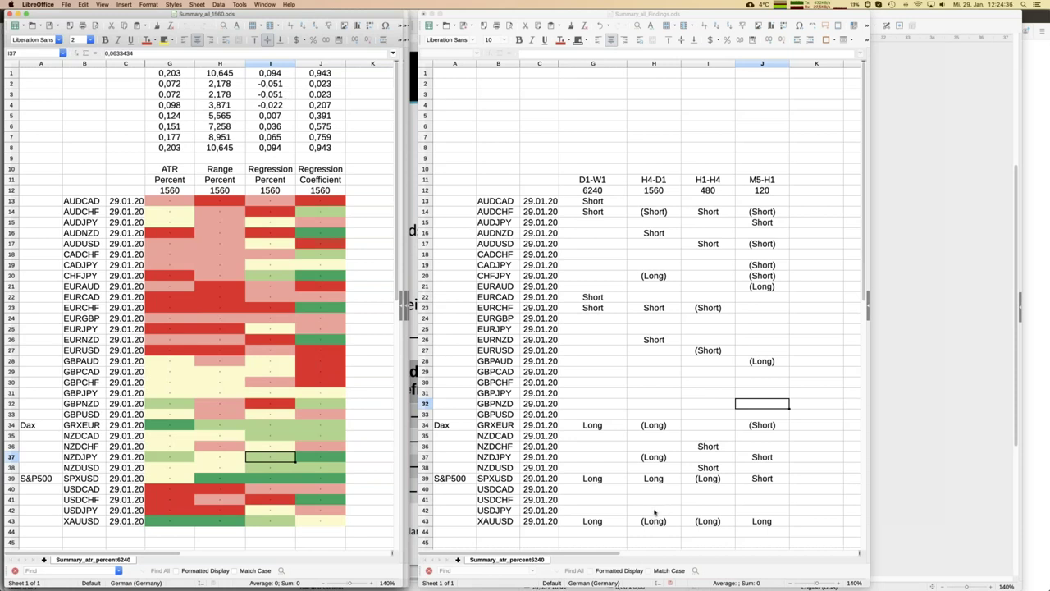
{"action": "left_click", "coordinate": [654, 512]}
{"action": "left_click", "coordinate": [655, 497]}
{"action": "type", "text": "Short"}
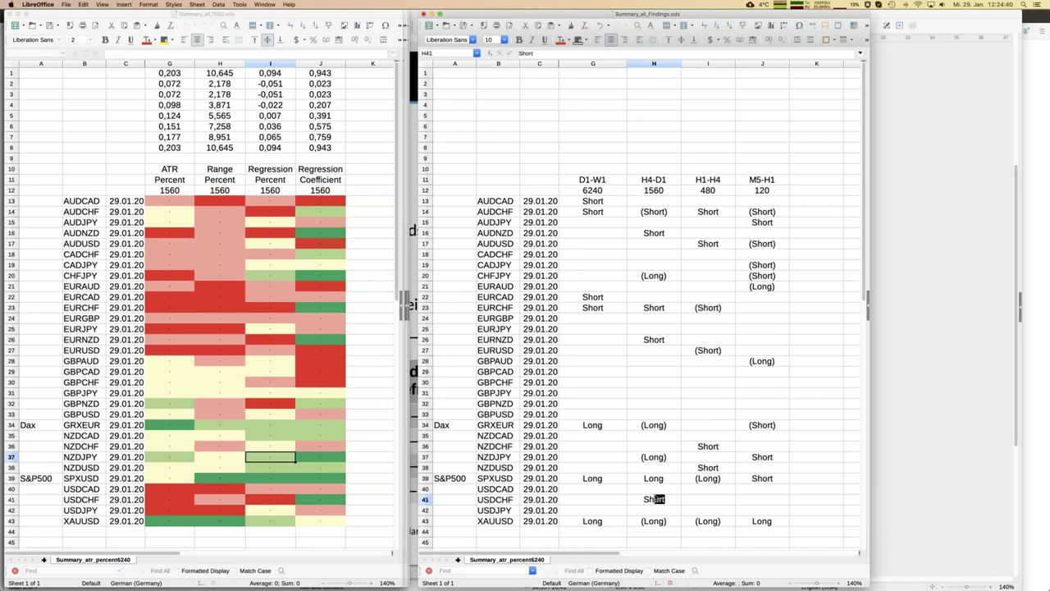
{"action": "key", "text": "Return"}
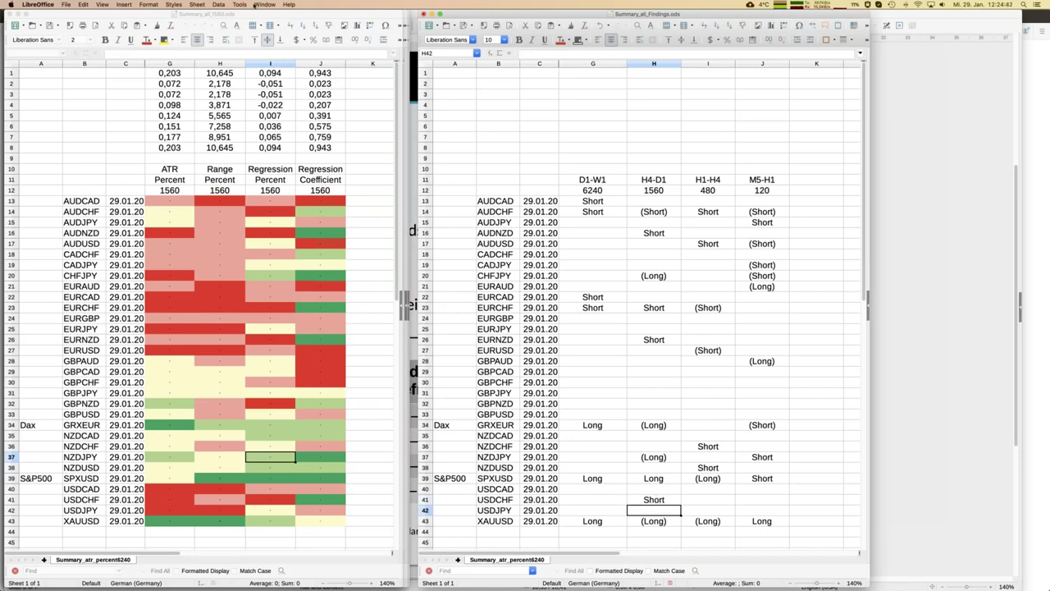
Bring up Summary_all_480.ods and Summary_all_120.ods beside the findings and check their columns for missed entries.
{"action": "left_click", "coordinate": [264, 5]}
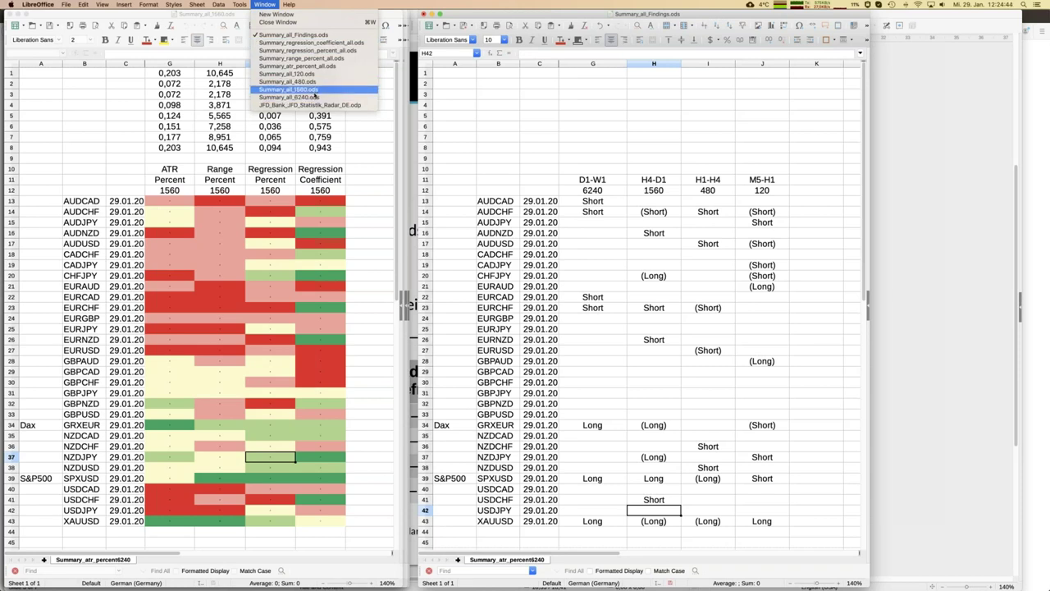
{"action": "left_click", "coordinate": [314, 81]}
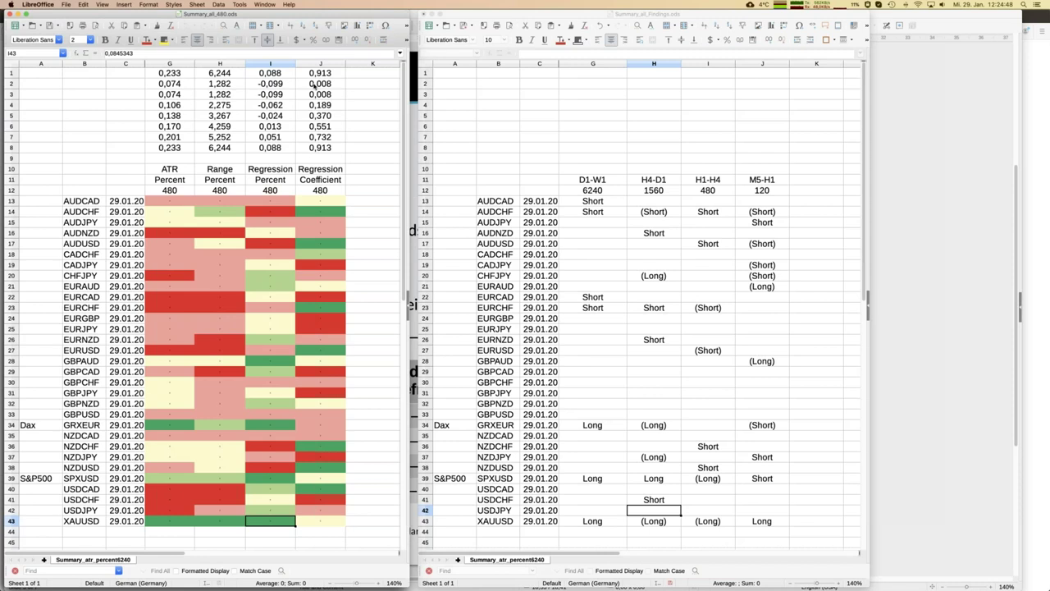
{"action": "left_click", "coordinate": [265, 4]}
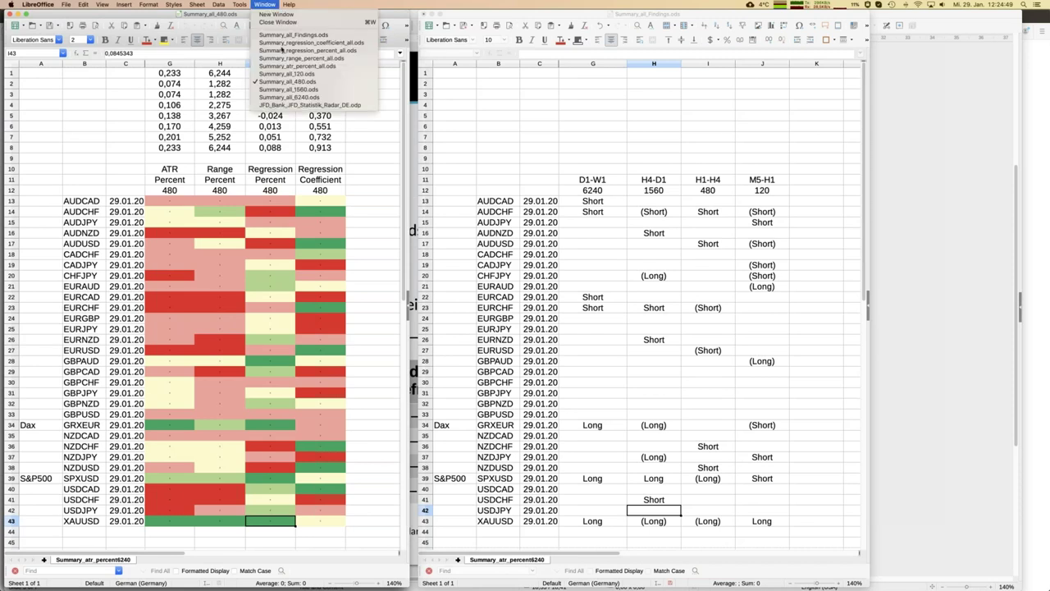
{"action": "left_click", "coordinate": [288, 74]}
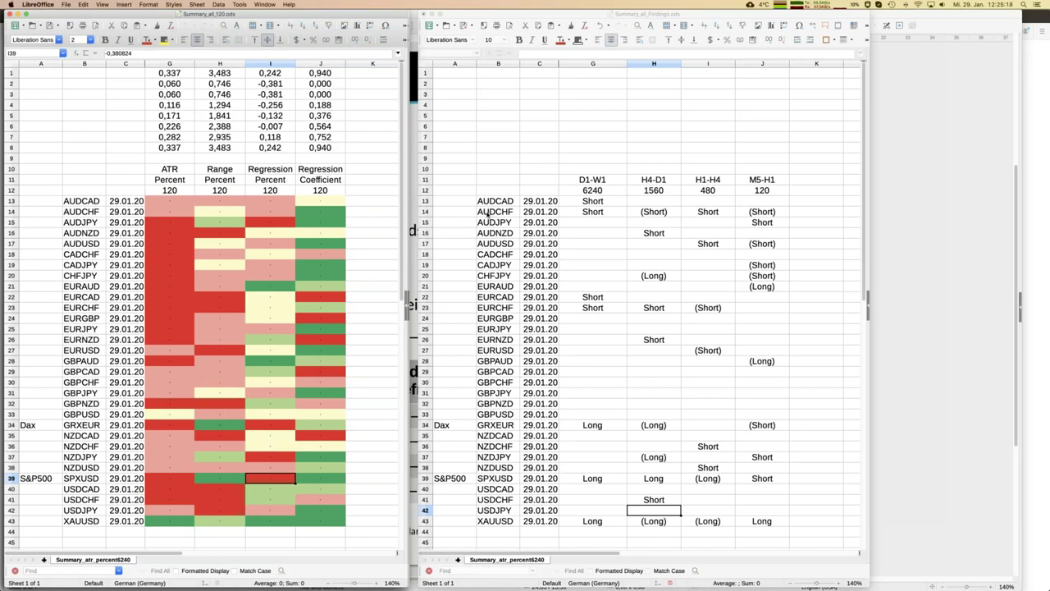
{"action": "left_click", "coordinate": [769, 214]}
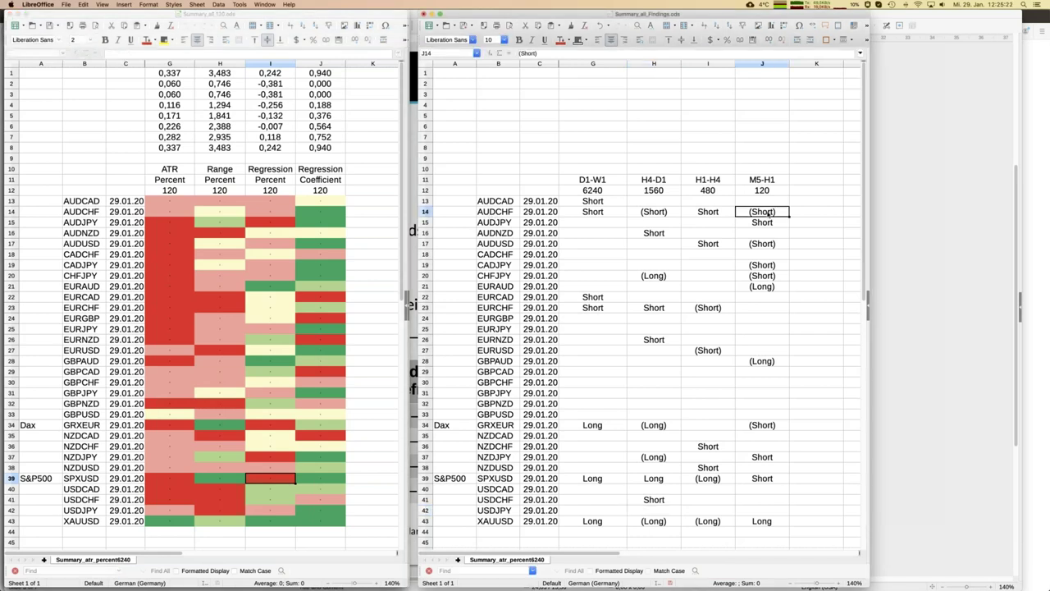
{"action": "left_click", "coordinate": [497, 213]}
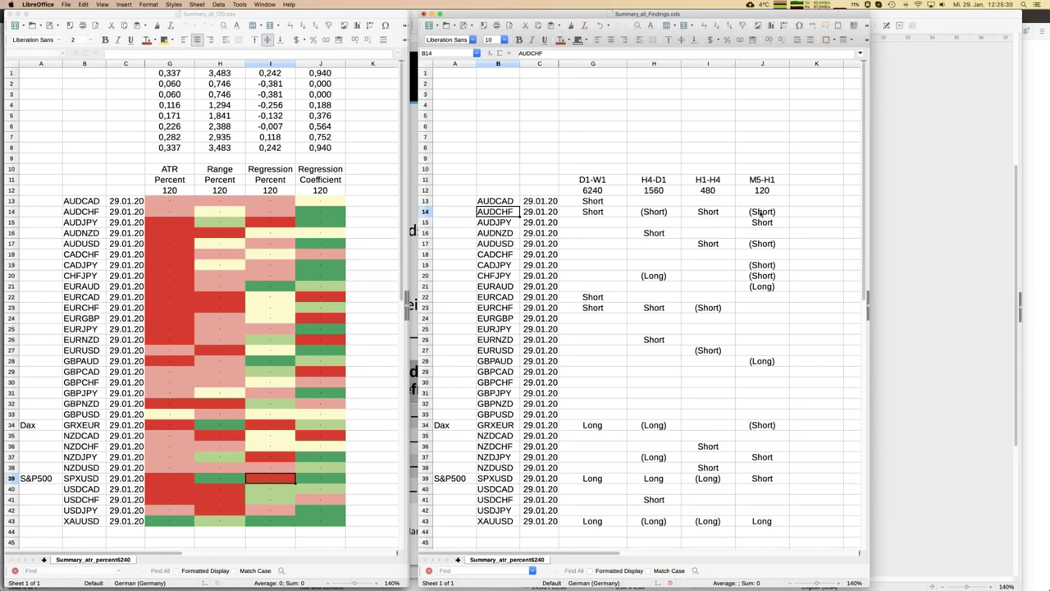
{"action": "left_click", "coordinate": [570, 41]}
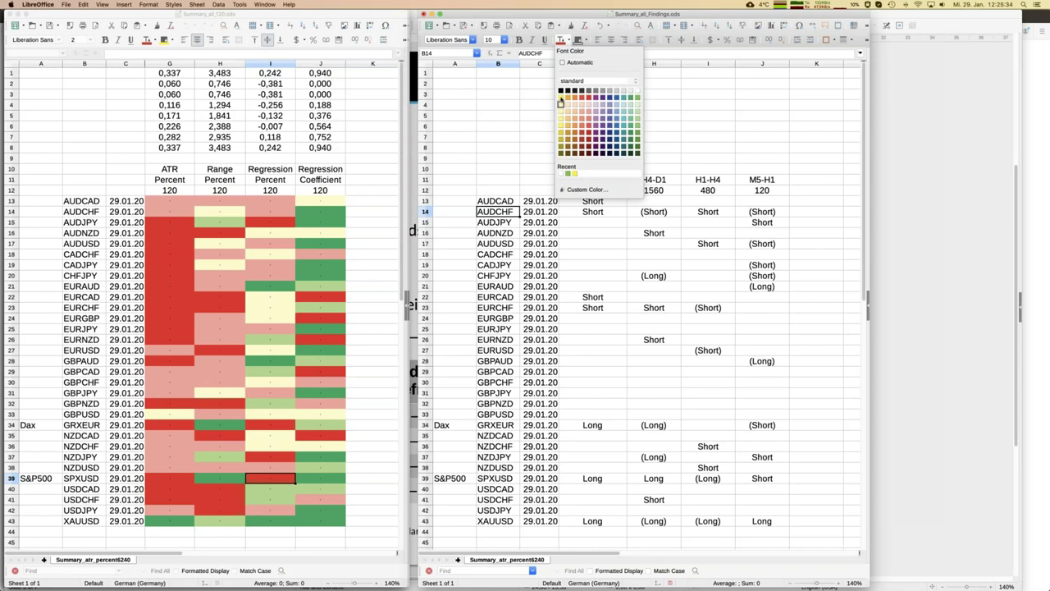
{"action": "left_click", "coordinate": [561, 97]}
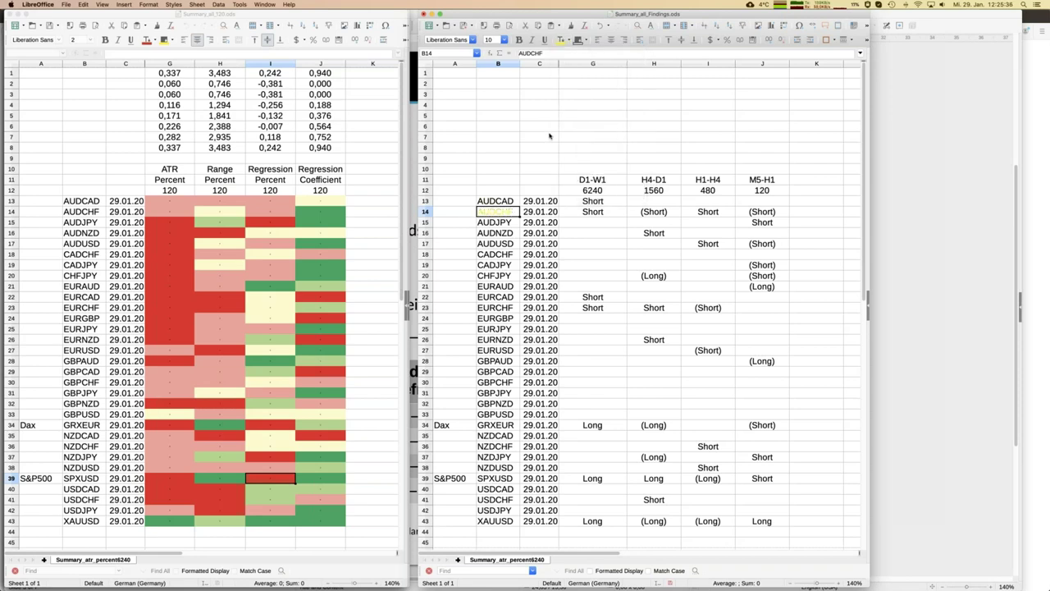
{"action": "key", "text": "super+z"}
Give the AUDCHF and EURCHF names and their D1-W1 "Short" cells a yellow background.
{"action": "left_click", "coordinate": [586, 39]}
{"action": "left_click", "coordinate": [577, 97]}
{"action": "left_click", "coordinate": [495, 307]}
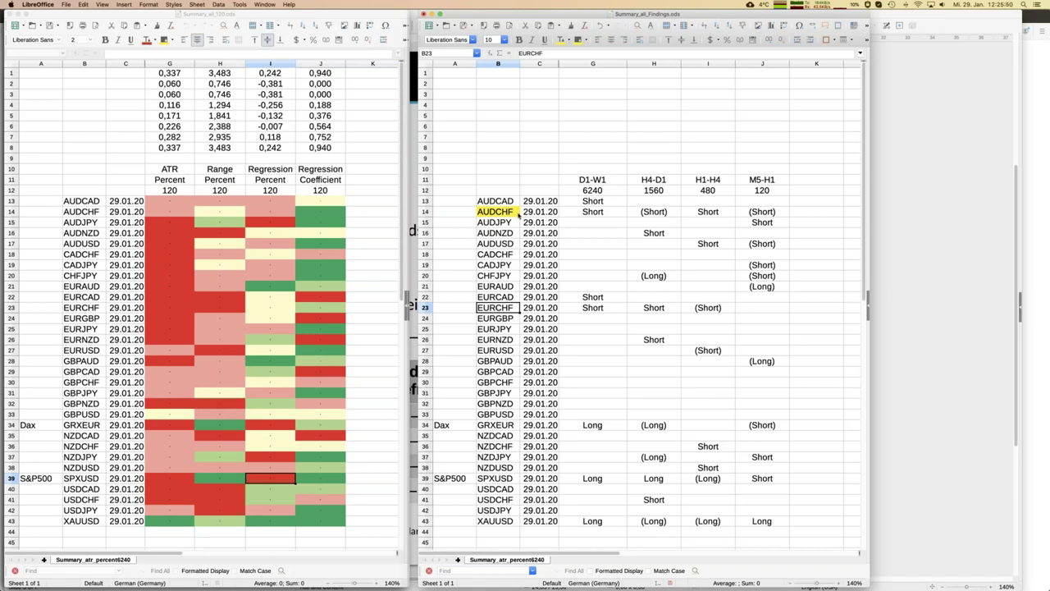
{"action": "left_click", "coordinate": [577, 39]}
{"action": "left_click", "coordinate": [595, 215]}
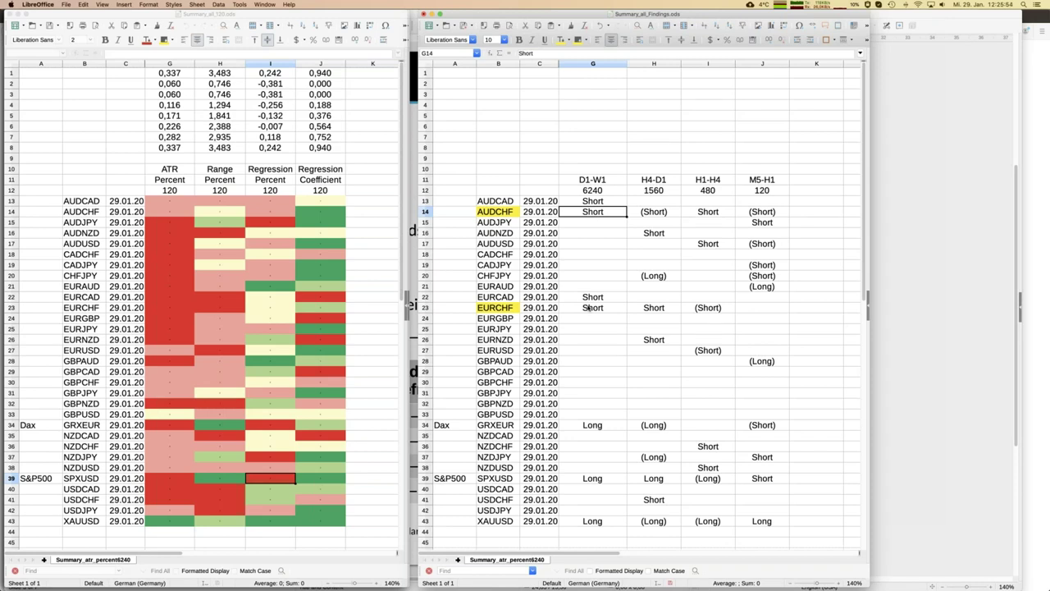
{"action": "left_click", "coordinate": [588, 307], "text": "super"}
{"action": "left_click", "coordinate": [577, 39]}
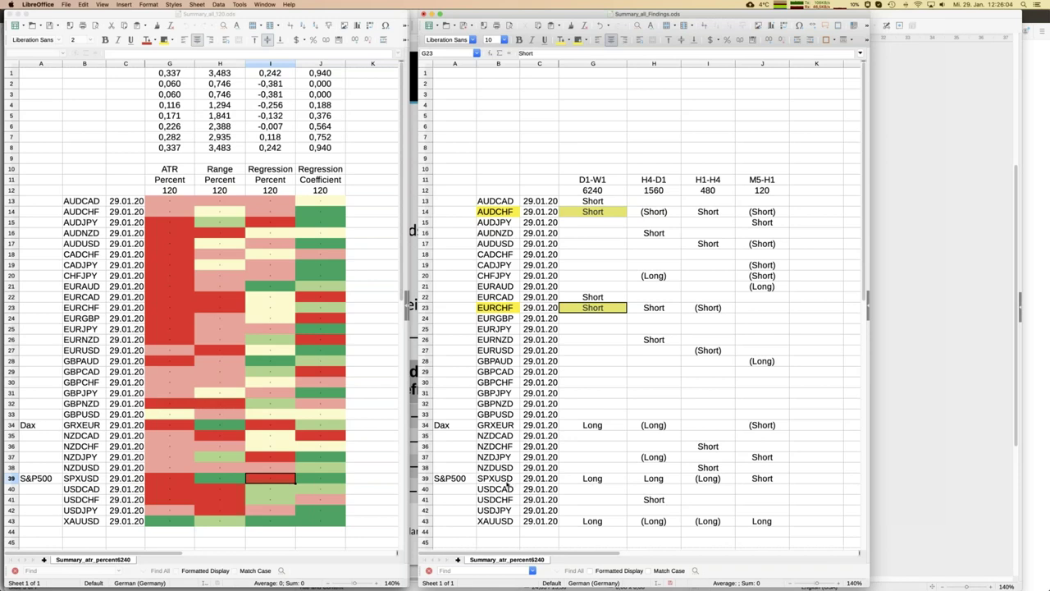
Give the S&P500 label, the XAUUSD name and both markets' D1-W1 "Long" cells a yellow background.
{"action": "left_click", "coordinate": [424, 478]}
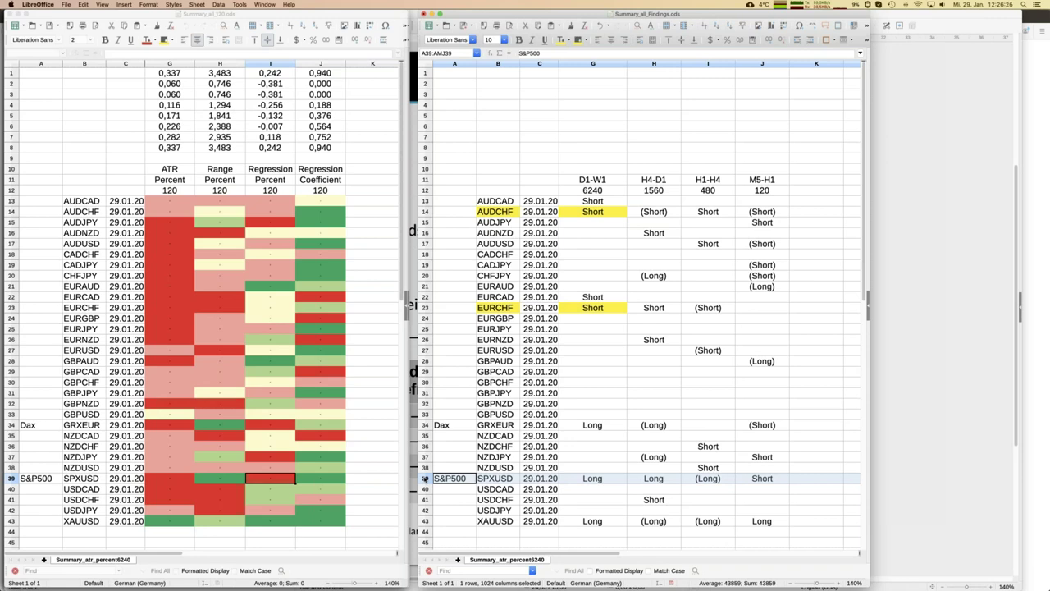
{"action": "left_click", "coordinate": [507, 483]}
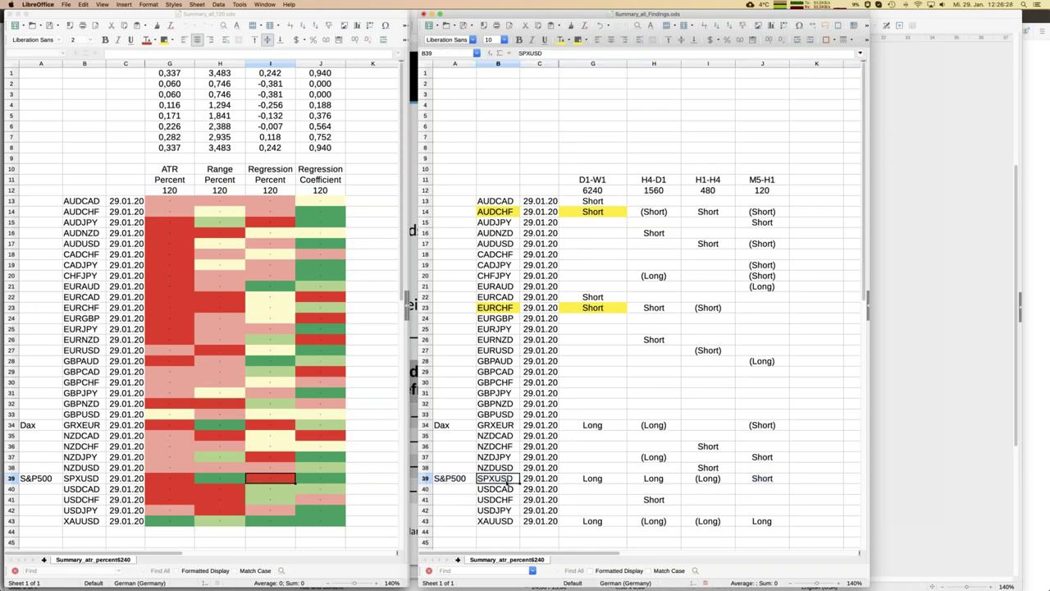
{"action": "left_click", "coordinate": [471, 482]}
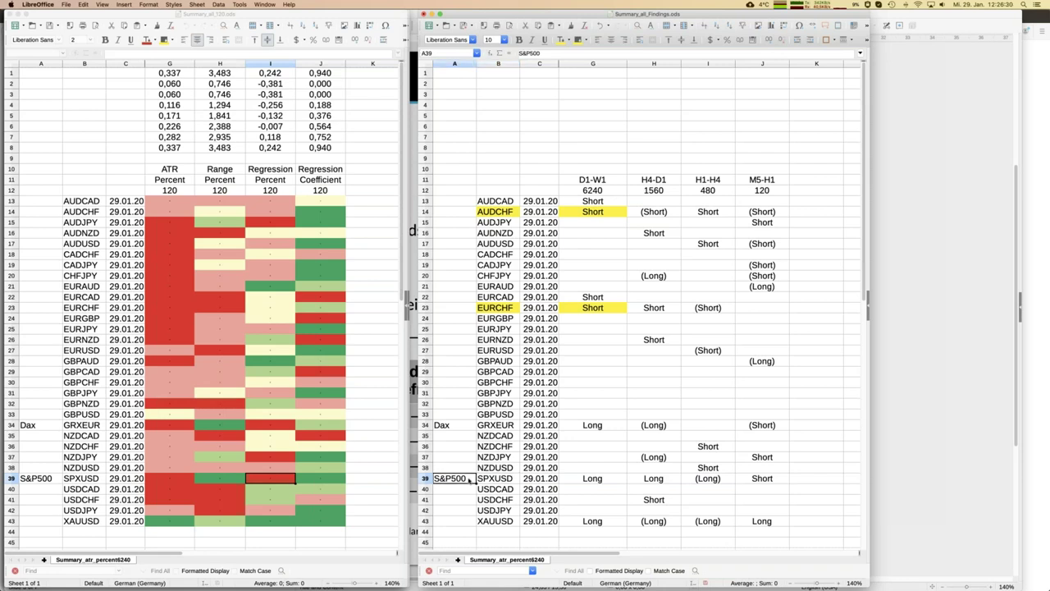
{"action": "left_click", "coordinate": [584, 479]}
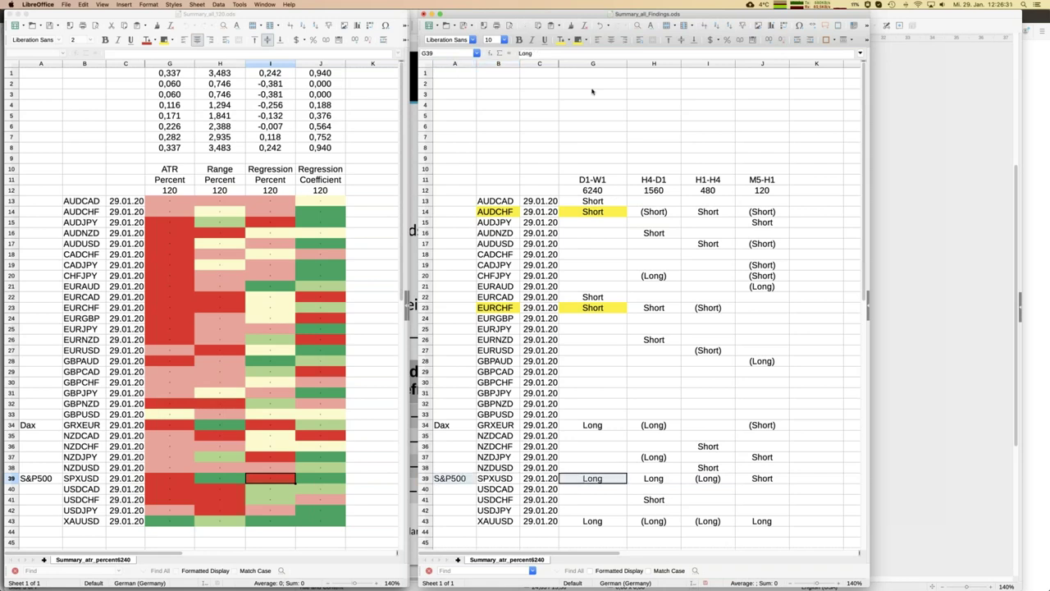
{"action": "left_click", "coordinate": [577, 39]}
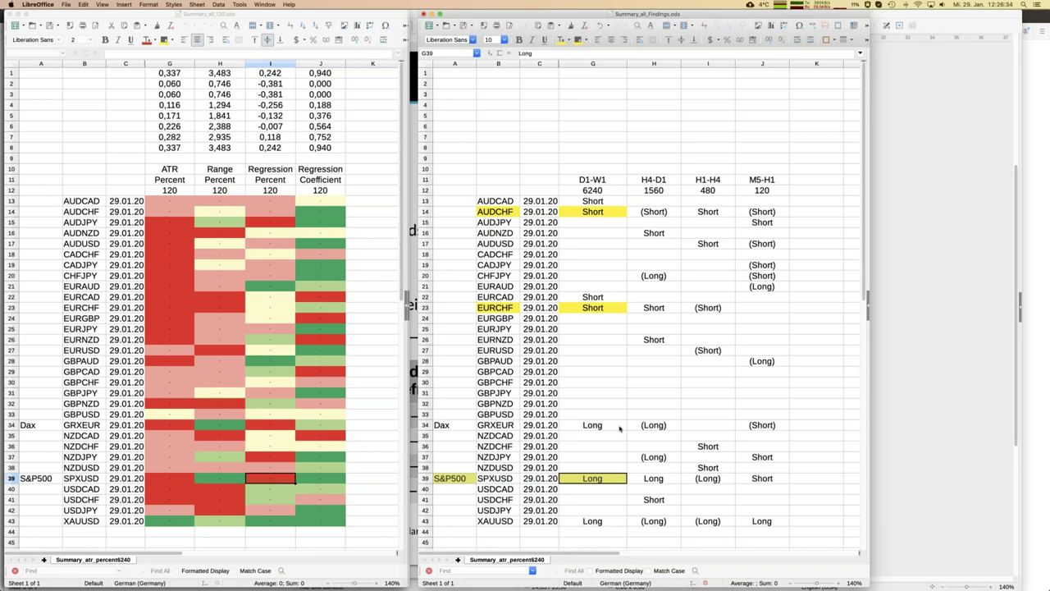
{"action": "left_click", "coordinate": [594, 525]}
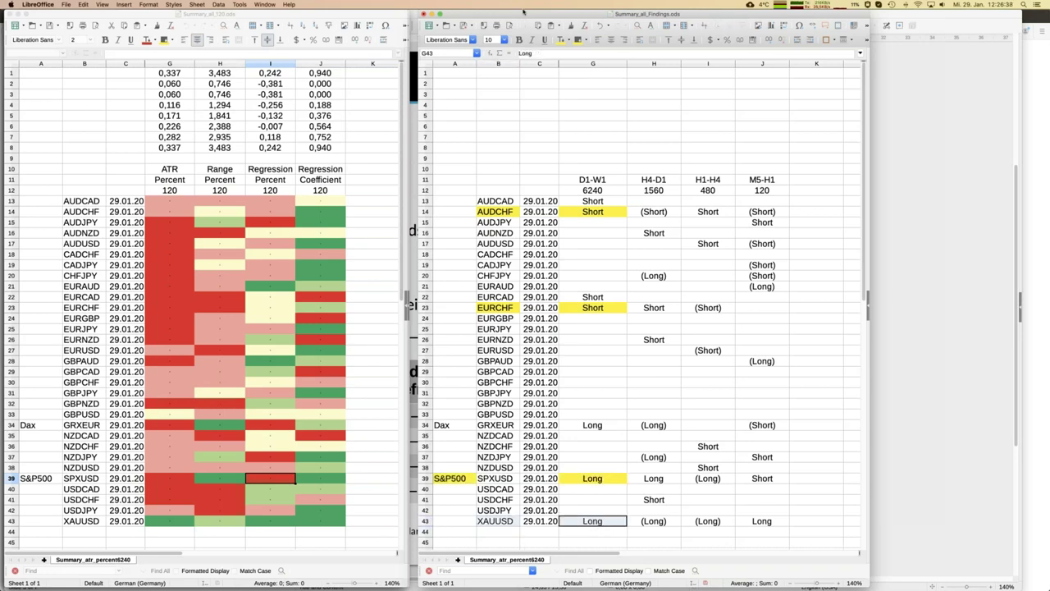
{"action": "left_click", "coordinate": [578, 41]}
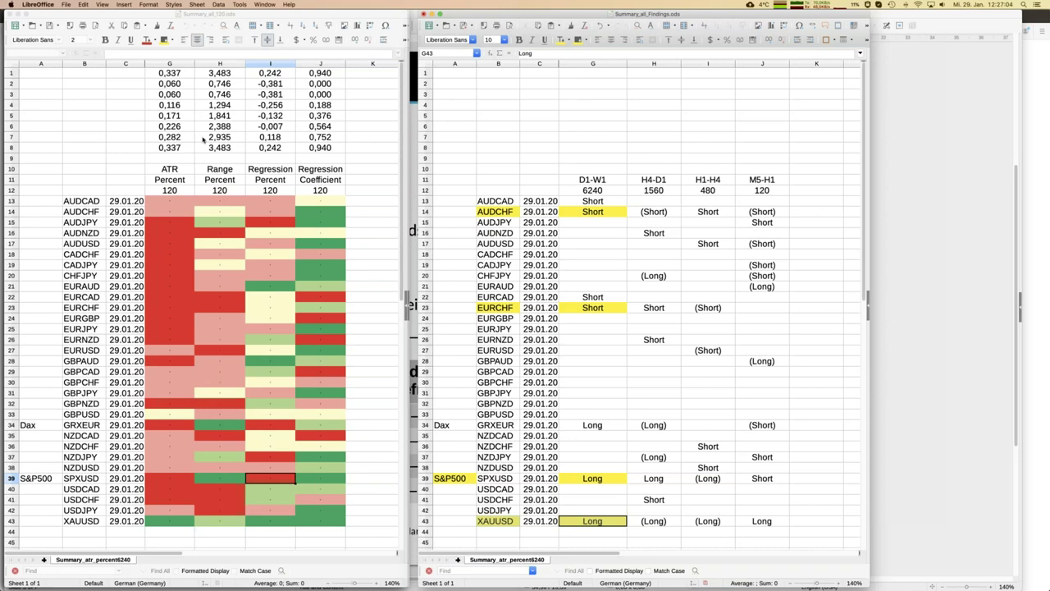
Bring up Summary_regression_percent_all.ods beside the findings and examine the 480 and 120 columns, especially for AUDNZD.
{"action": "left_click", "coordinate": [101, 140]}
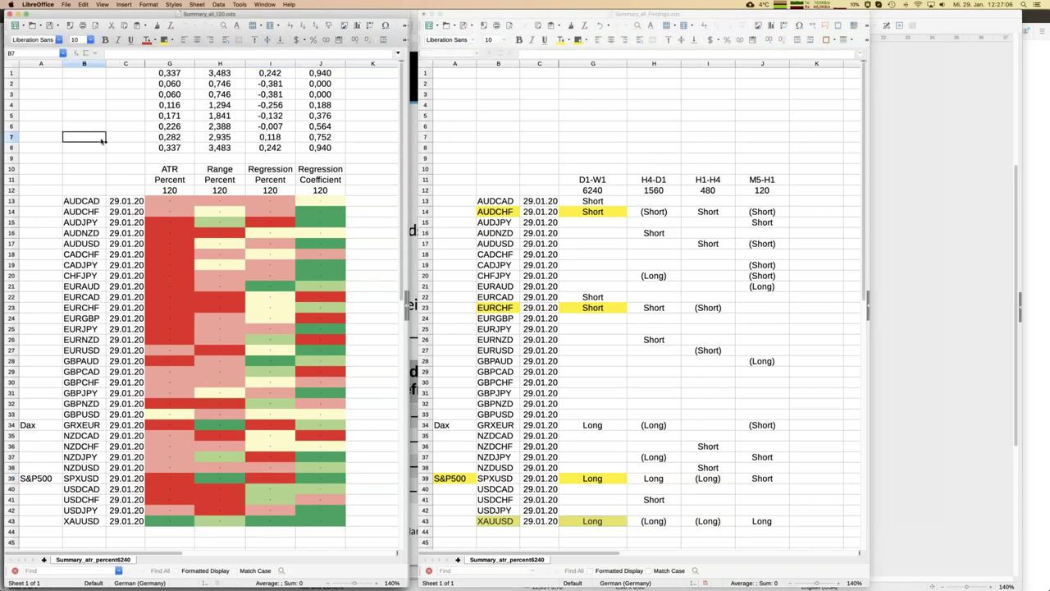
{"action": "left_click", "coordinate": [265, 4]}
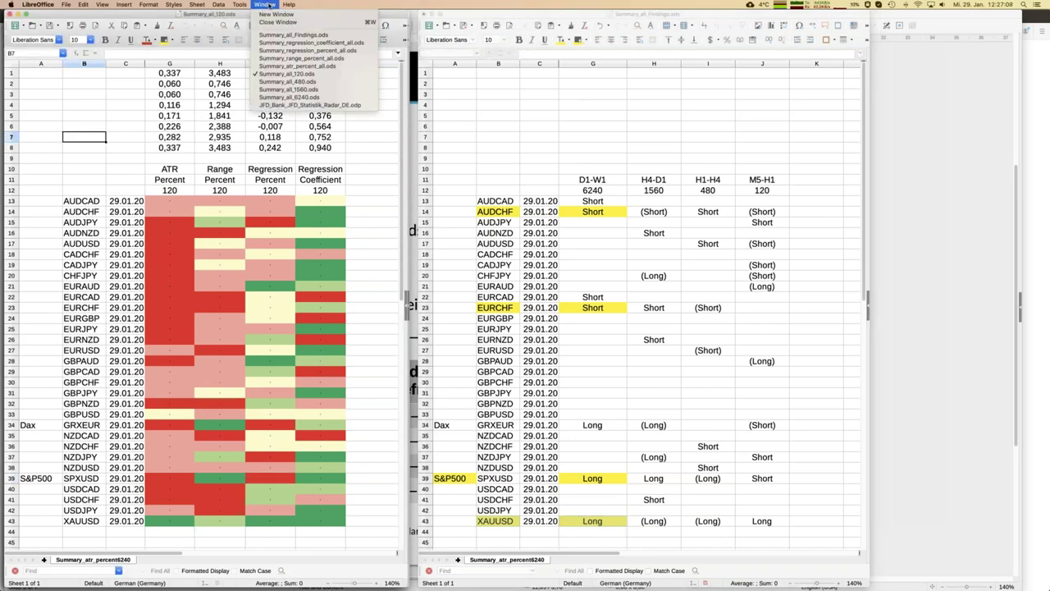
{"action": "left_click", "coordinate": [300, 51]}
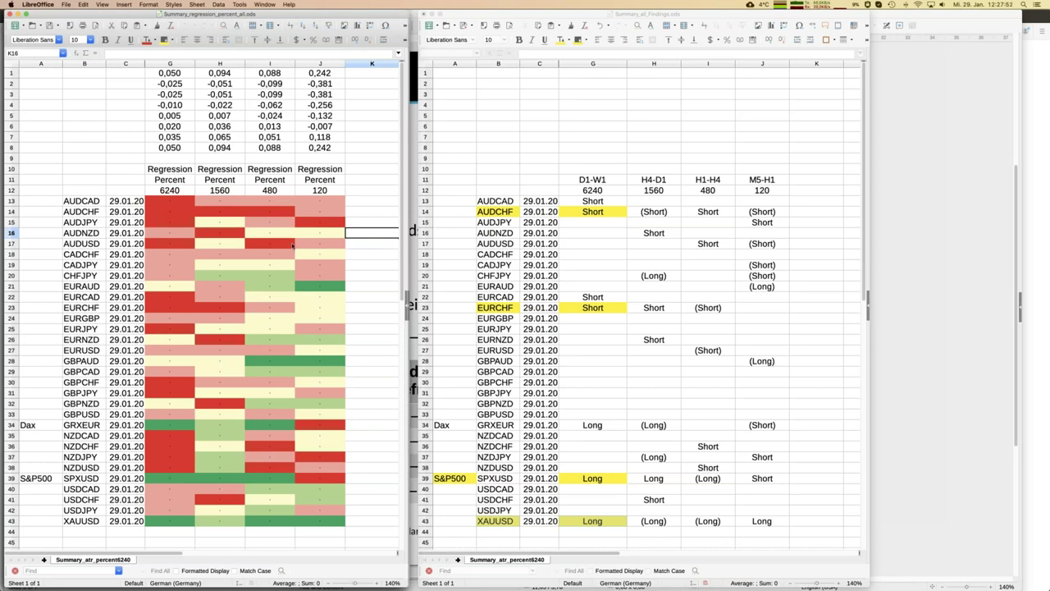
{"action": "left_click", "coordinate": [267, 233]}
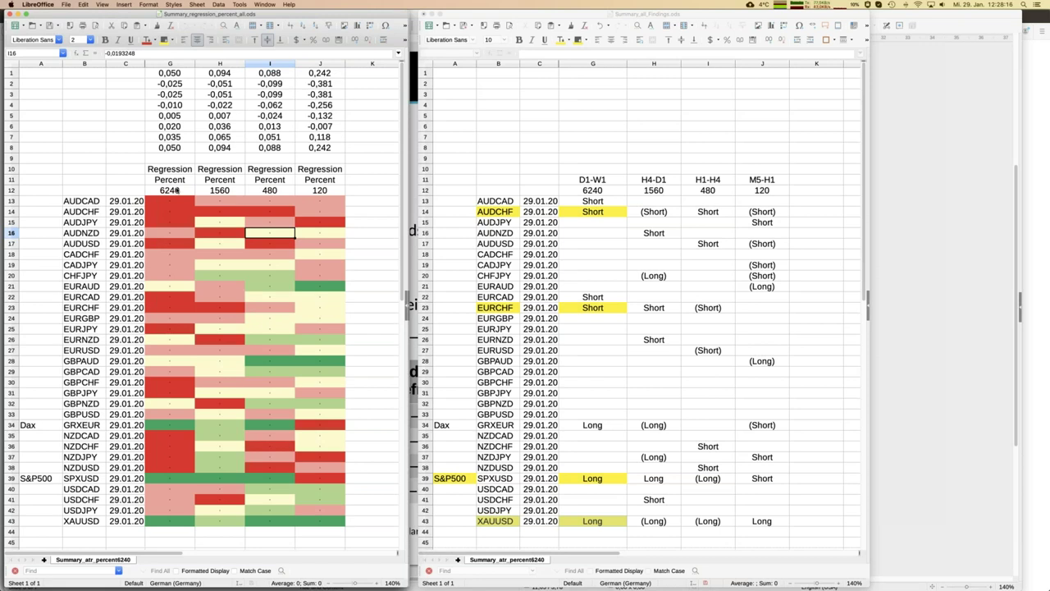
{"action": "key", "text": "Right"}
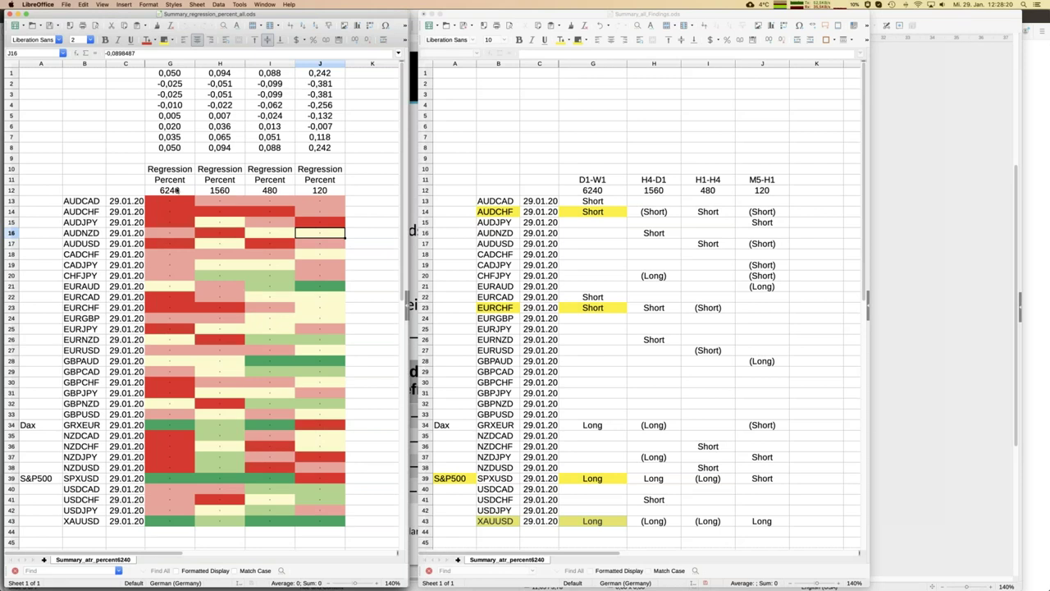
{"action": "left_click_drag", "start_coordinate": [275, 64], "coordinate": [320, 64]}
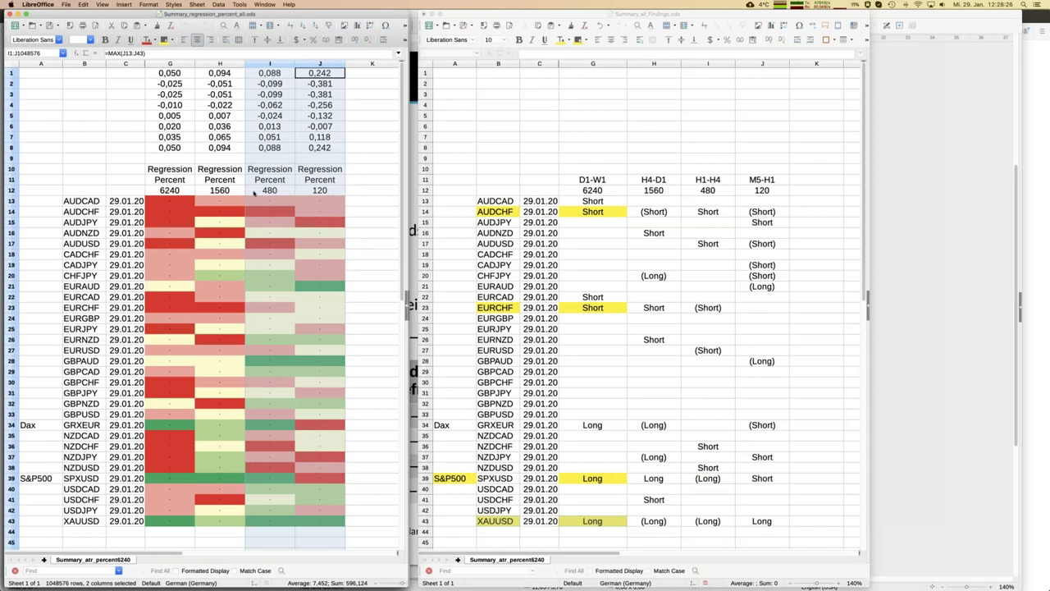
{"action": "left_click", "coordinate": [279, 235]}
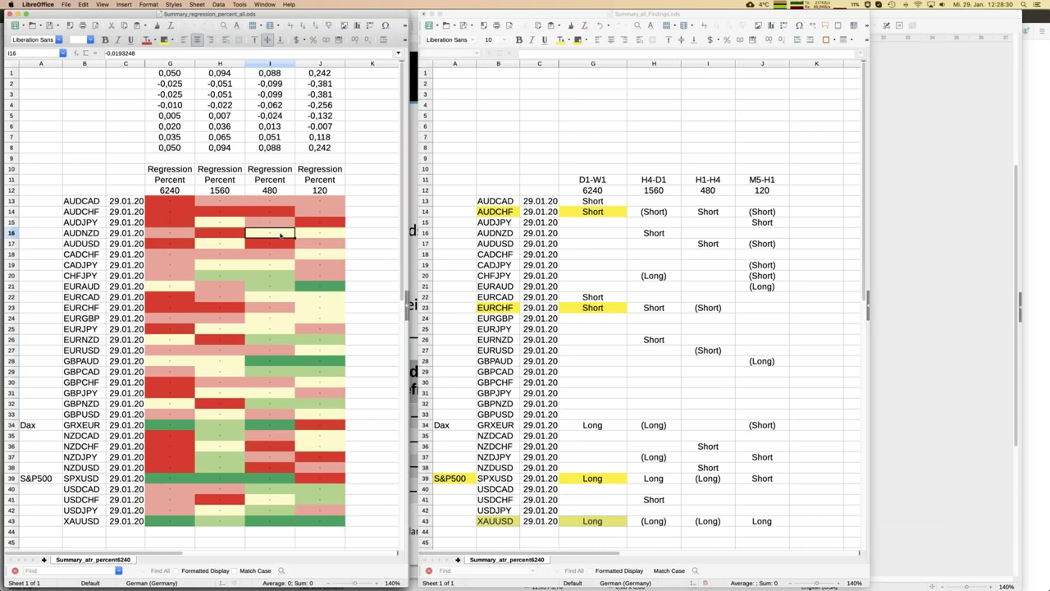
Enter "Sidewards" for AUDNZD in column K of the findings.
{"action": "left_click", "coordinate": [829, 236]}
{"action": "type", "text": "Sidewards"}
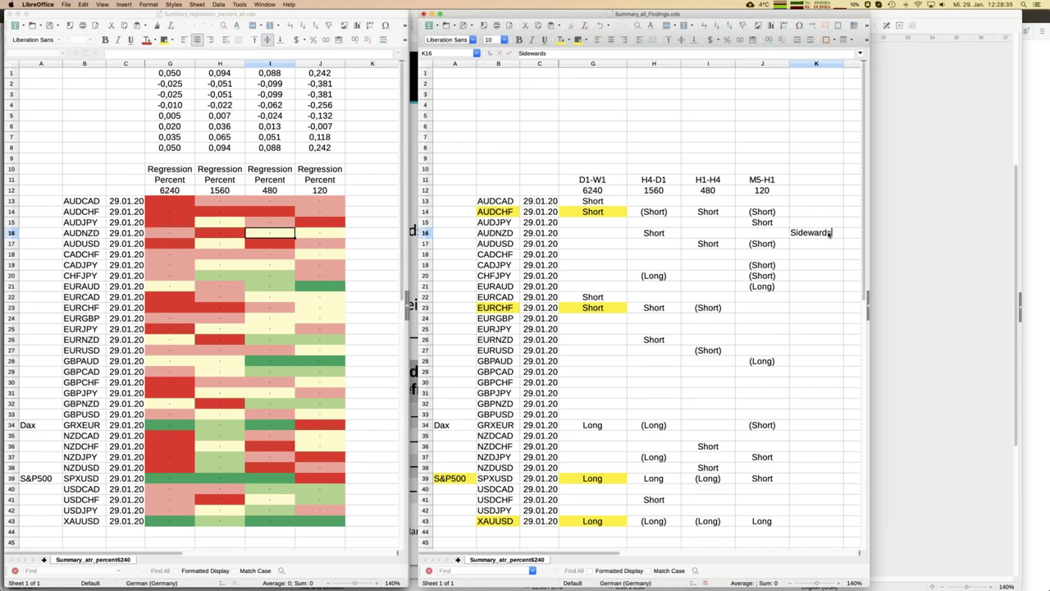
{"action": "key", "text": "Return"}
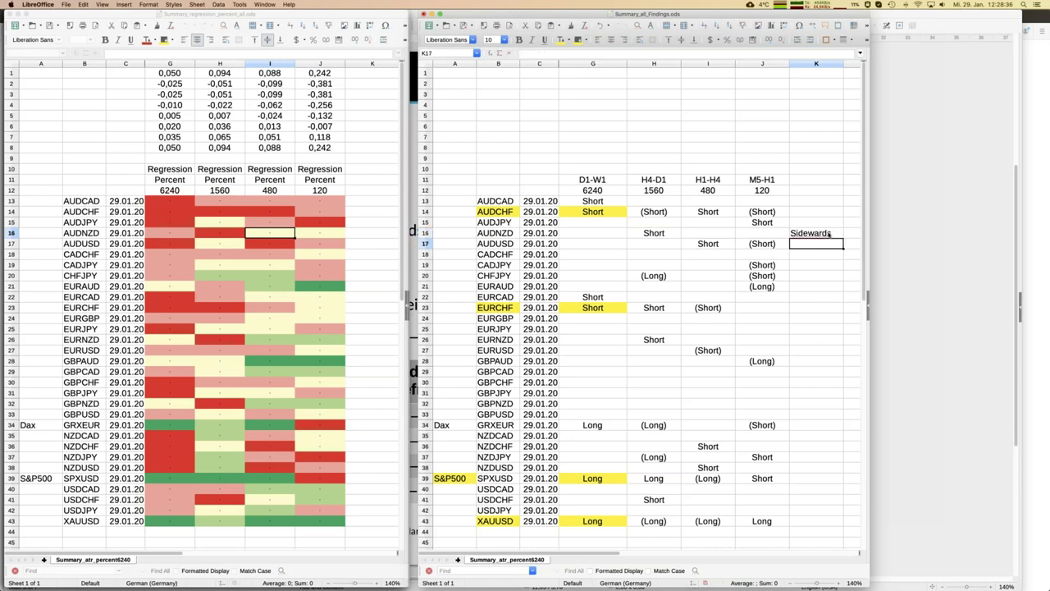
Copy AUDNZD's "Sidewards" to EURCAD and EURGBP in column K of the findings.
{"action": "left_click", "coordinate": [829, 234]}
{"action": "key", "text": "ctrl+c"}
{"action": "key", "text": "Down"}
{"action": "key", "text": "Down"}
{"action": "key", "text": "Down"}
{"action": "key", "text": "Down"}
{"action": "key", "text": "Down"}
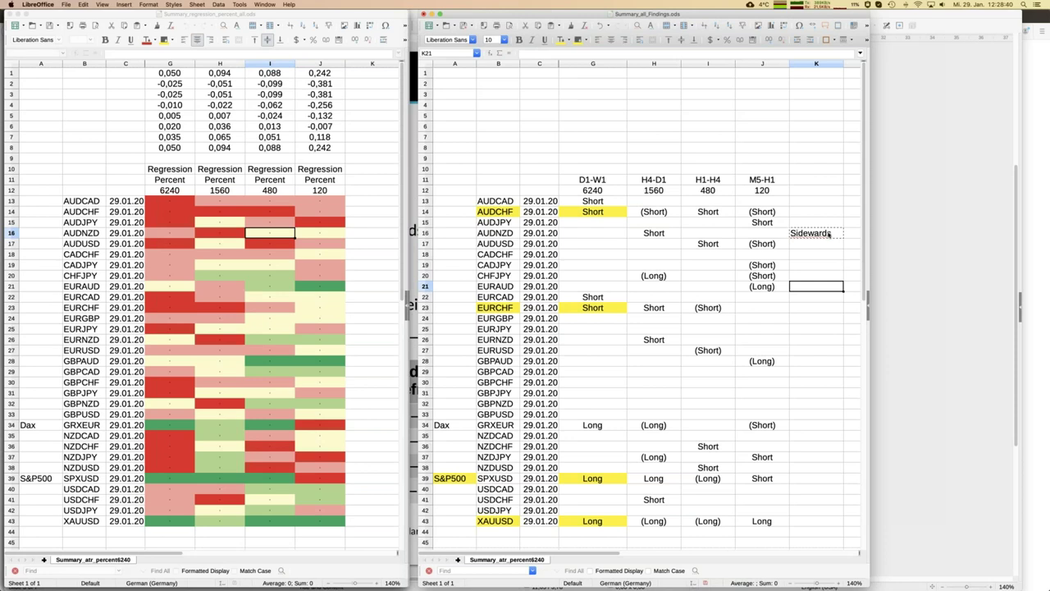
{"action": "key", "text": "Down"}
{"action": "key", "text": "ctrl+v"}
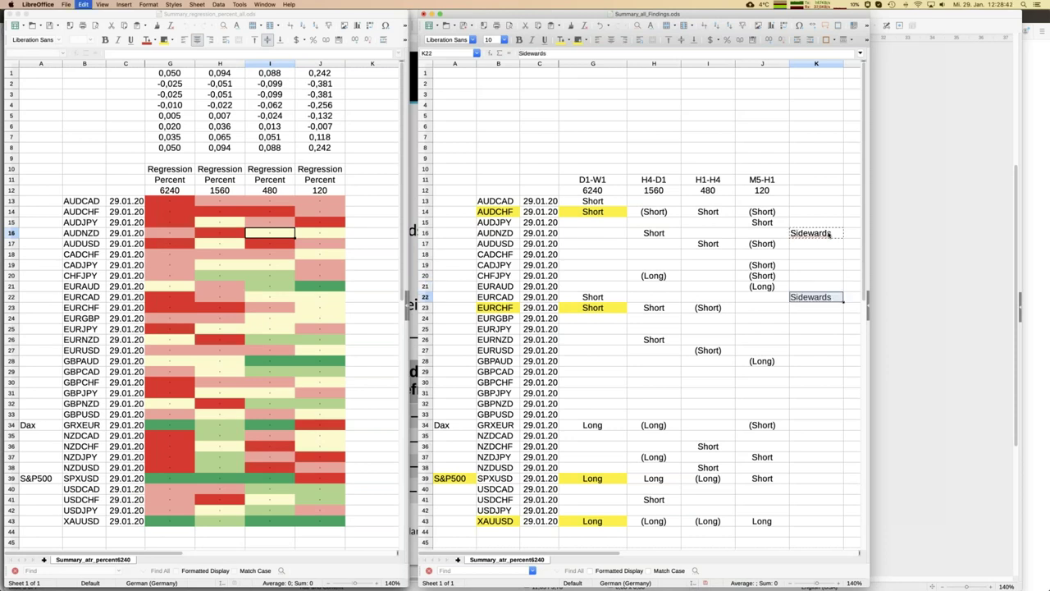
{"action": "left_click", "coordinate": [311, 299]}
{"action": "left_click", "coordinate": [814, 319]}
{"action": "key", "text": "super+v"}
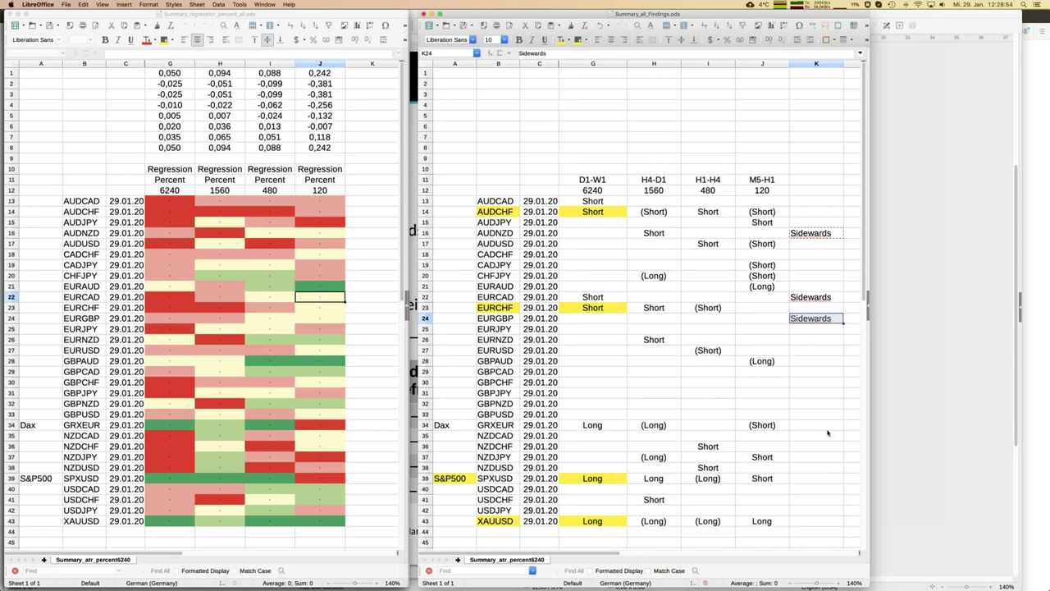
Give the AUDNZD, EURCAD and EURGBP names and their "Sidewards" cells in column K a green background.
{"action": "left_click", "coordinate": [495, 233]}
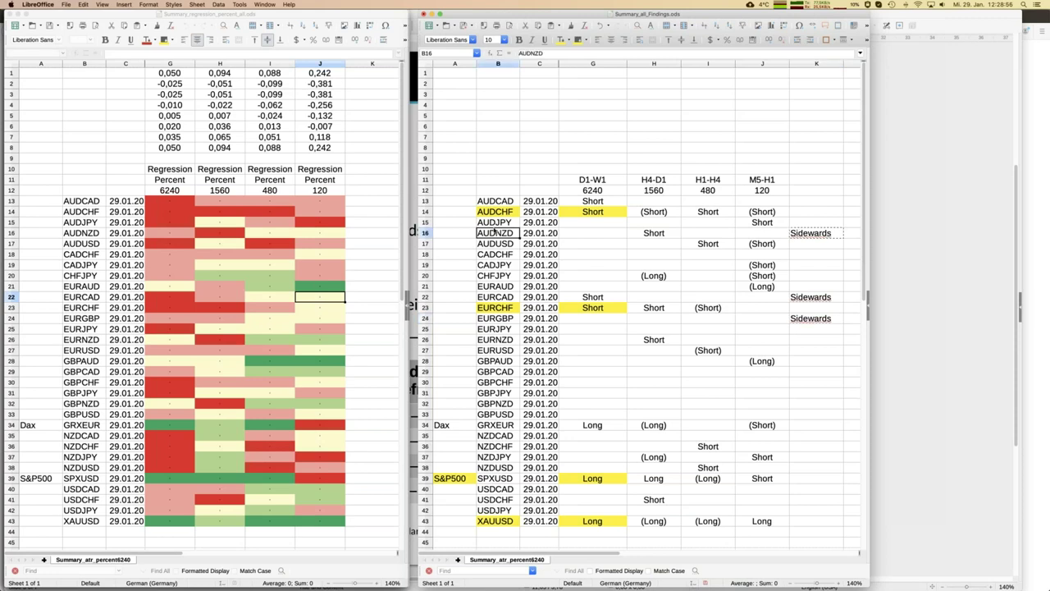
{"action": "left_click", "coordinate": [812, 233]}
{"action": "left_click", "coordinate": [814, 297], "text": "ctrl"}
{"action": "left_click", "coordinate": [502, 298], "text": "ctrl"}
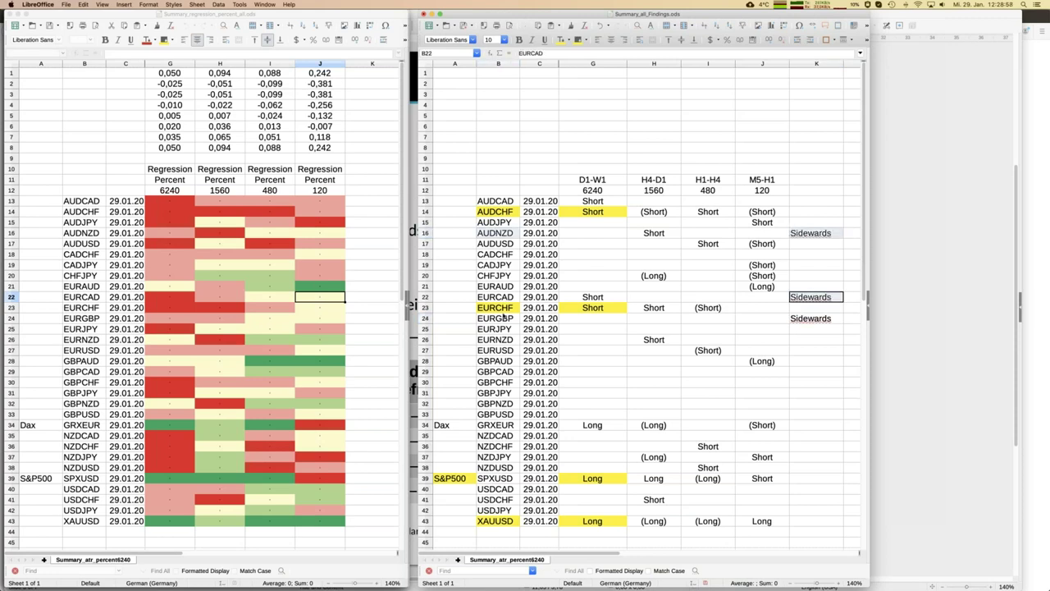
{"action": "left_click", "coordinate": [498, 319], "text": "ctrl"}
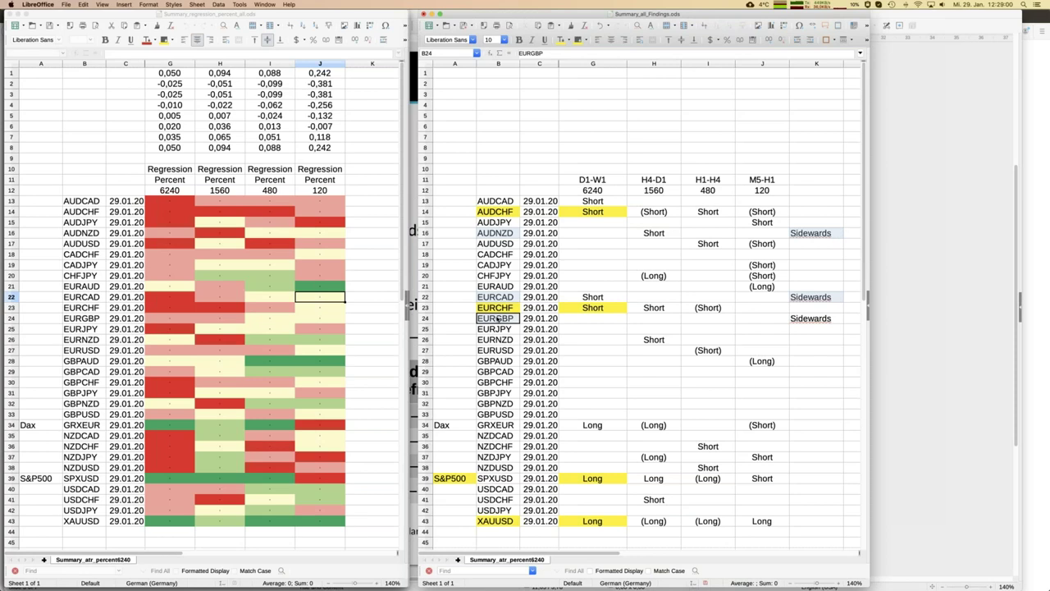
{"action": "left_click", "coordinate": [806, 318], "text": "ctrl"}
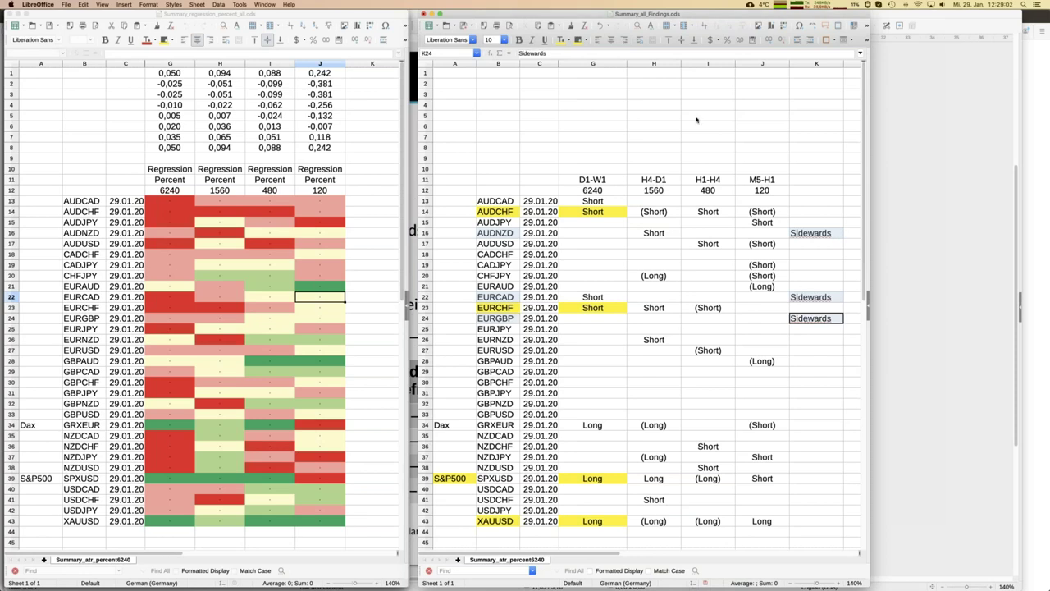
{"action": "left_click", "coordinate": [586, 39]}
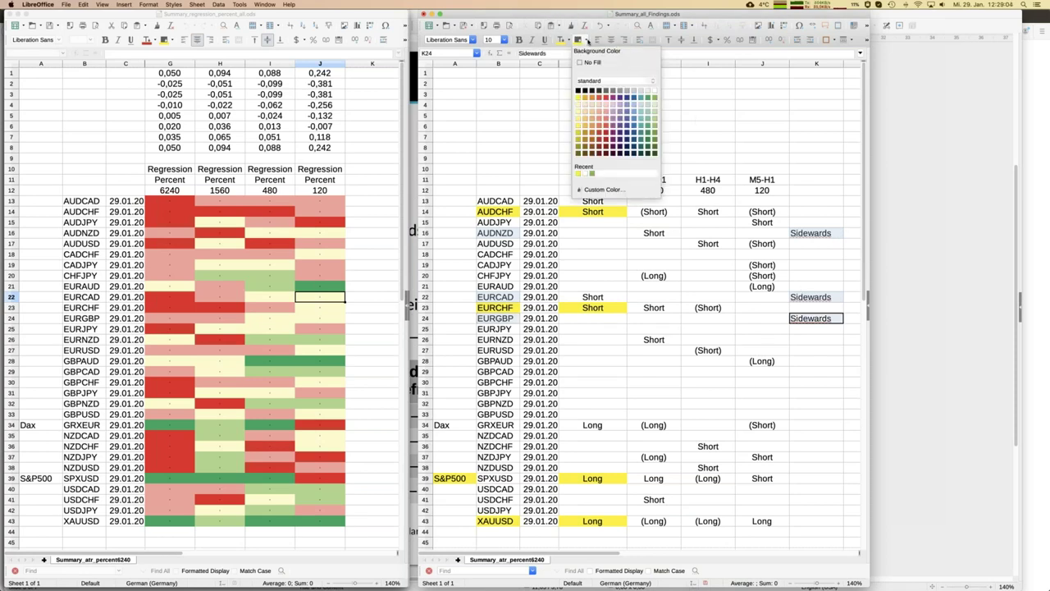
{"action": "left_click", "coordinate": [653, 99]}
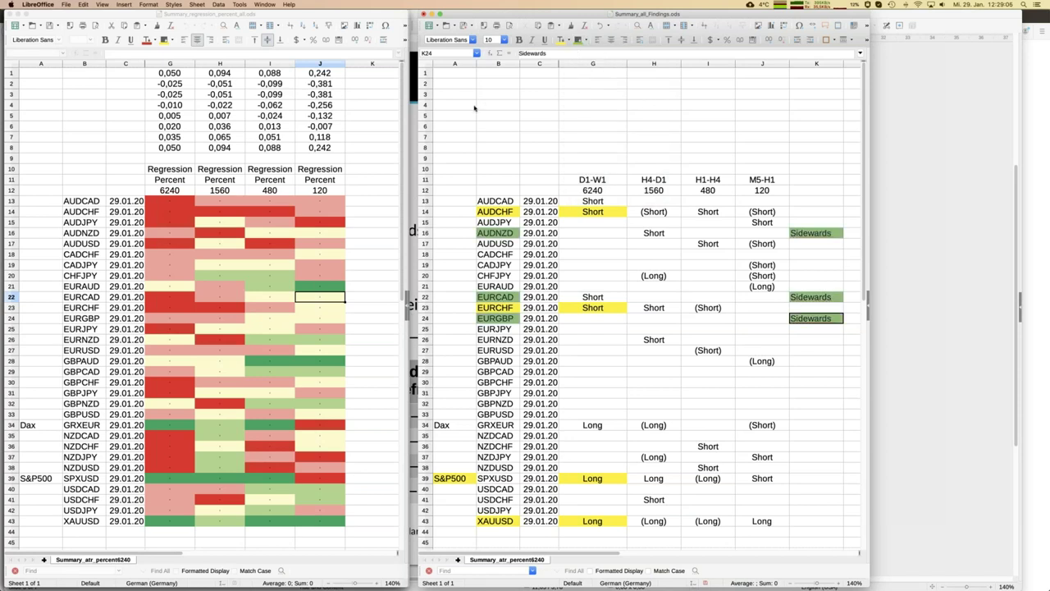
{"action": "left_click", "coordinate": [474, 107]}
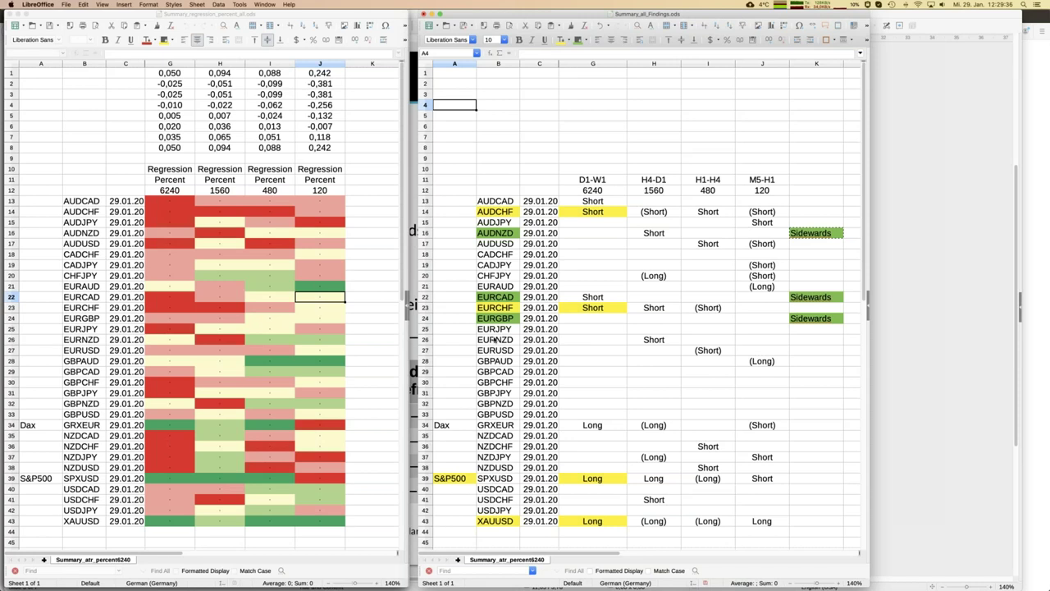
{"action": "left_click", "coordinate": [510, 307]}
{"action": "left_click", "coordinate": [504, 211]}
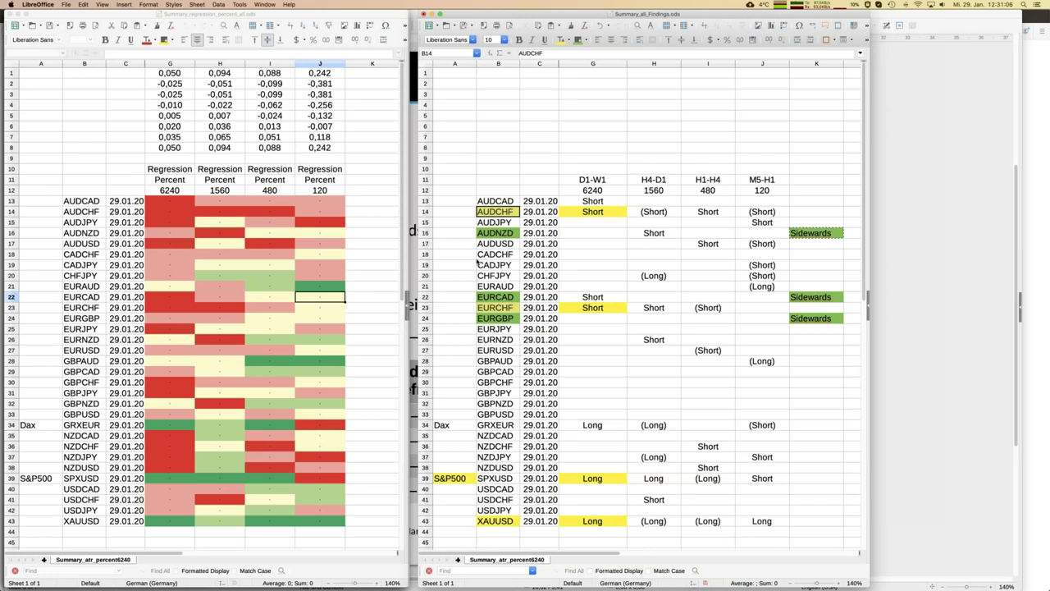
{"action": "left_click", "coordinate": [492, 266]}
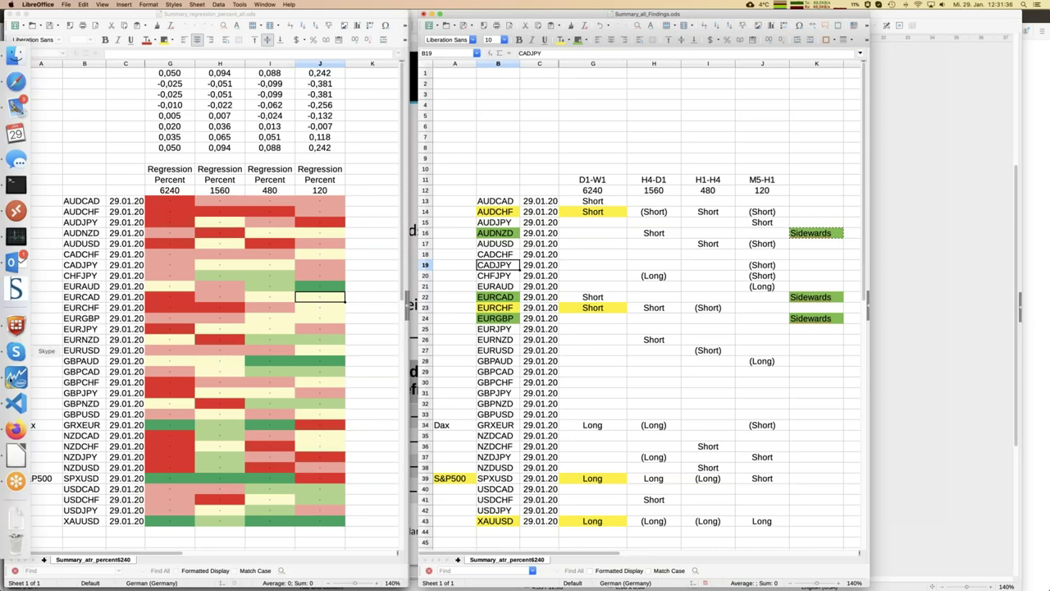
Switch to the presentation JFD_Bank_JFD_Statistik_Radar_DE.odp and show its title slide.
{"action": "left_click", "coordinate": [259, 4]}
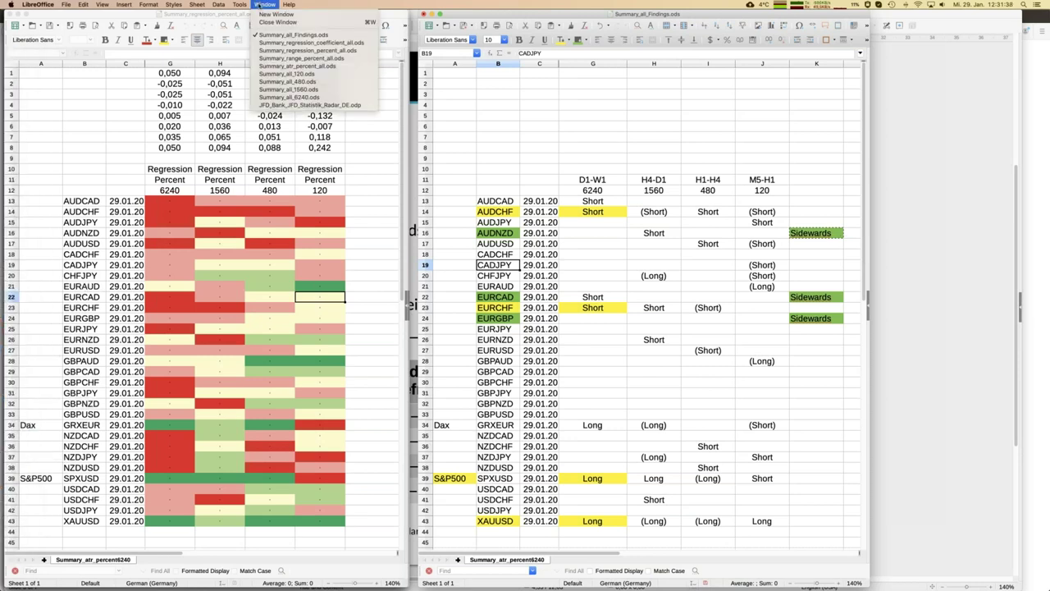
{"action": "left_click", "coordinate": [279, 105]}
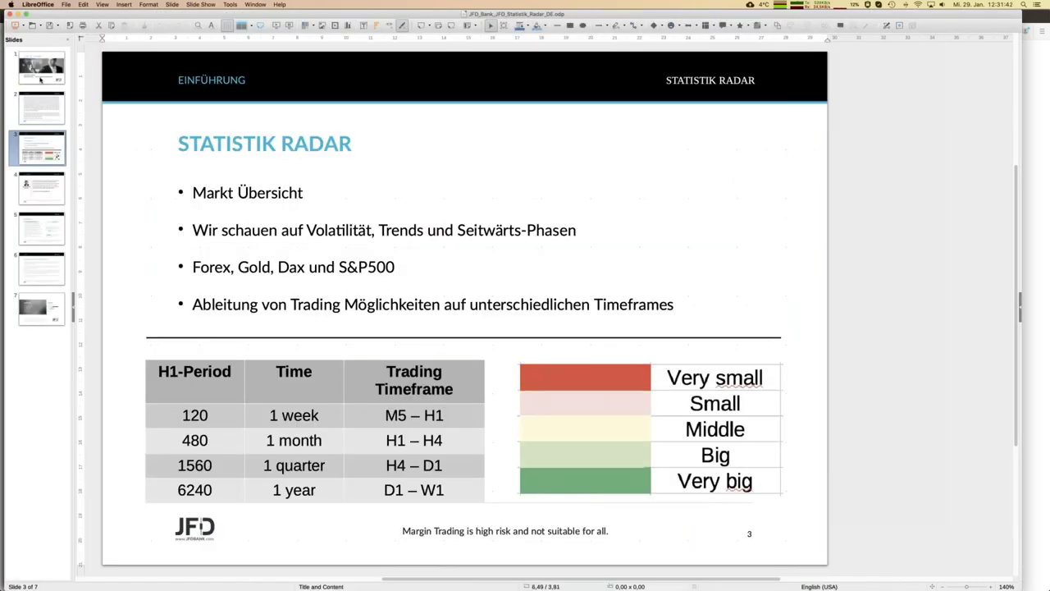
{"action": "left_click", "coordinate": [39, 76]}
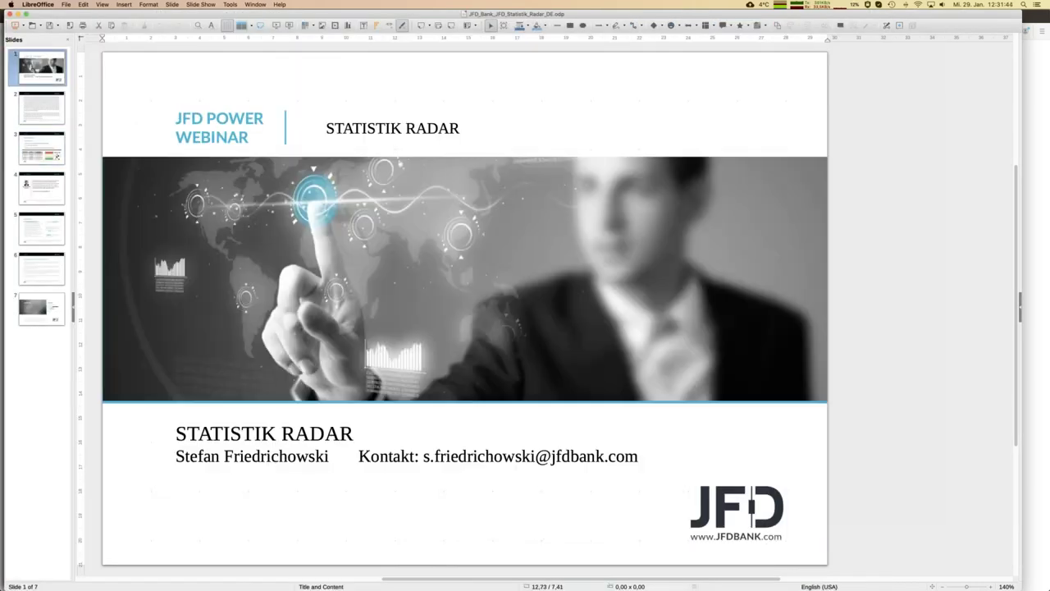